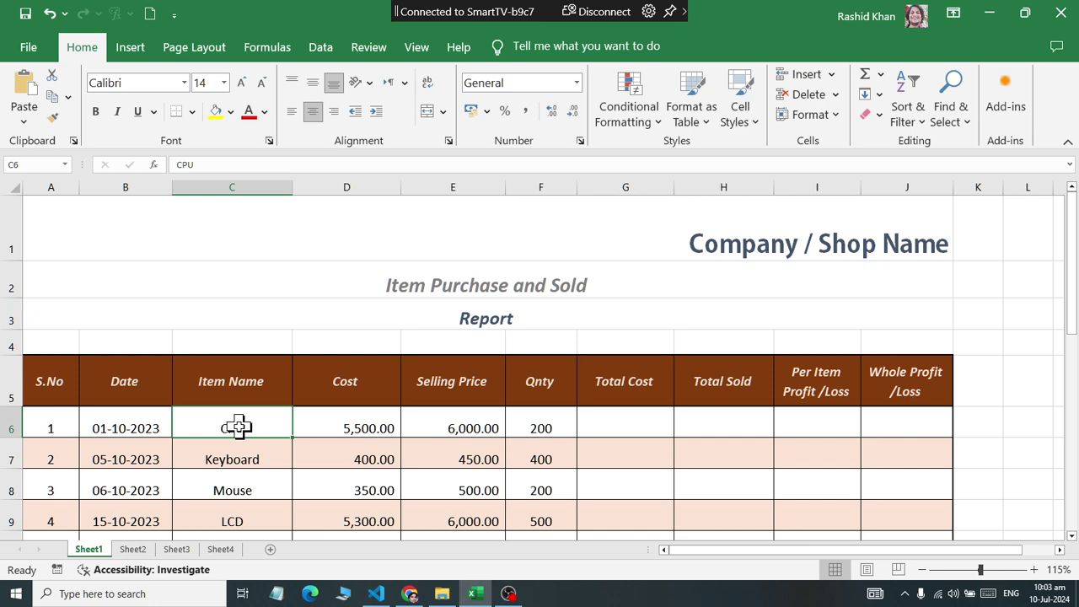
Examine the CPU row's item name, cost, selling price and quantity cells in the purchase and sold report
{"action": "left_click", "coordinate": [323, 428]}
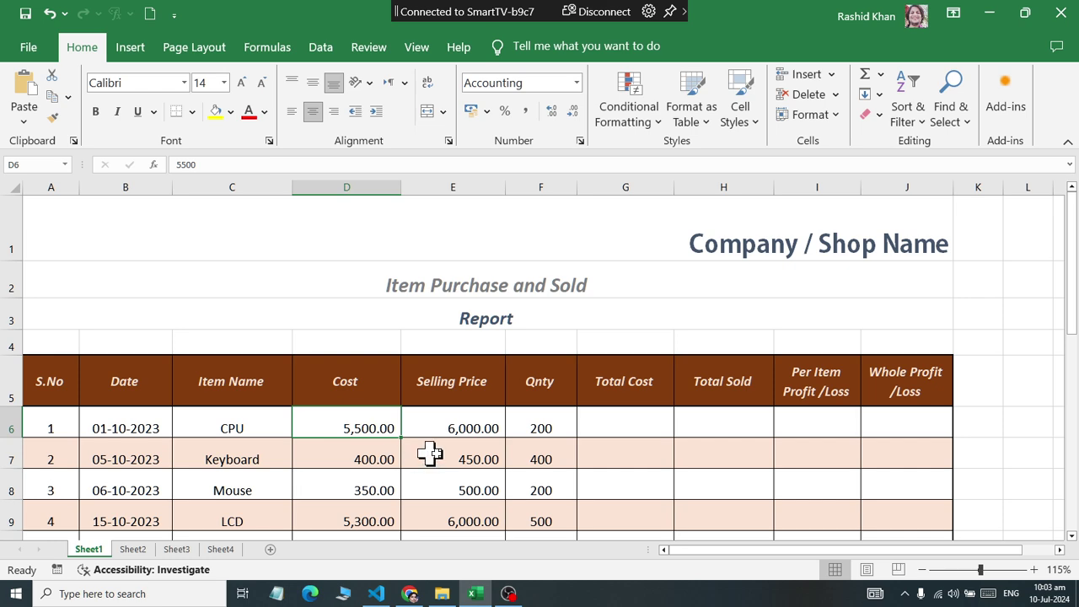
{"action": "left_click", "coordinate": [463, 430]}
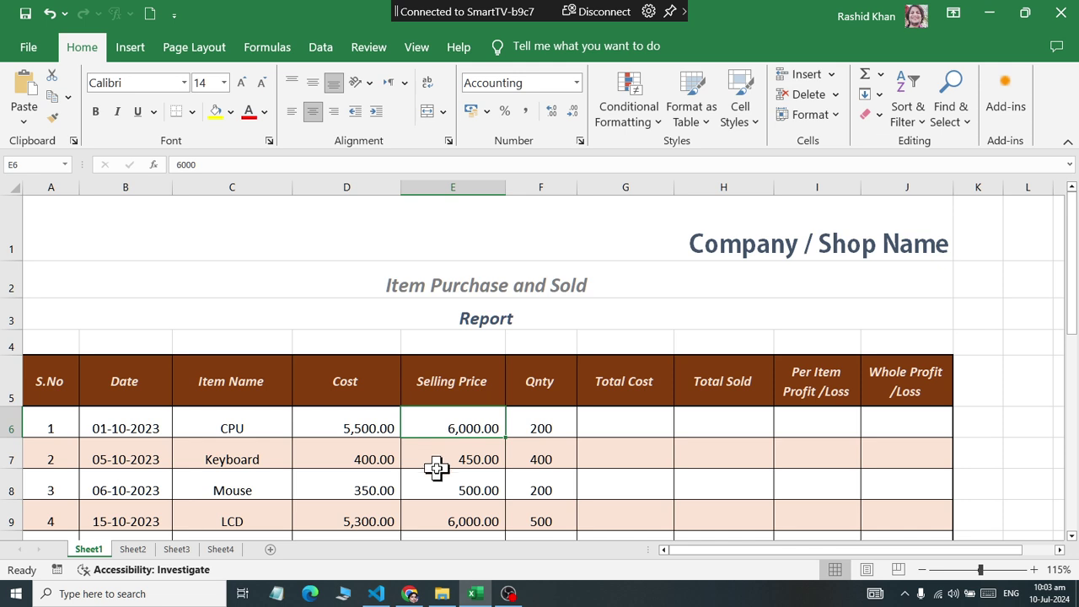
{"action": "left_click", "coordinate": [523, 420]}
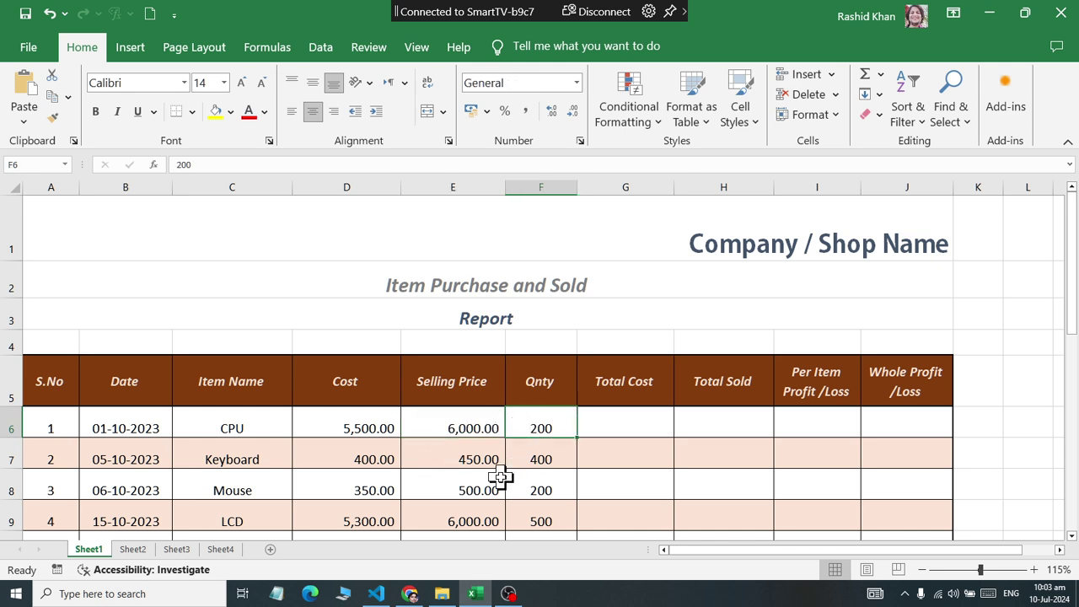
{"action": "left_click", "coordinate": [224, 426]}
{"action": "left_click", "coordinate": [347, 427]}
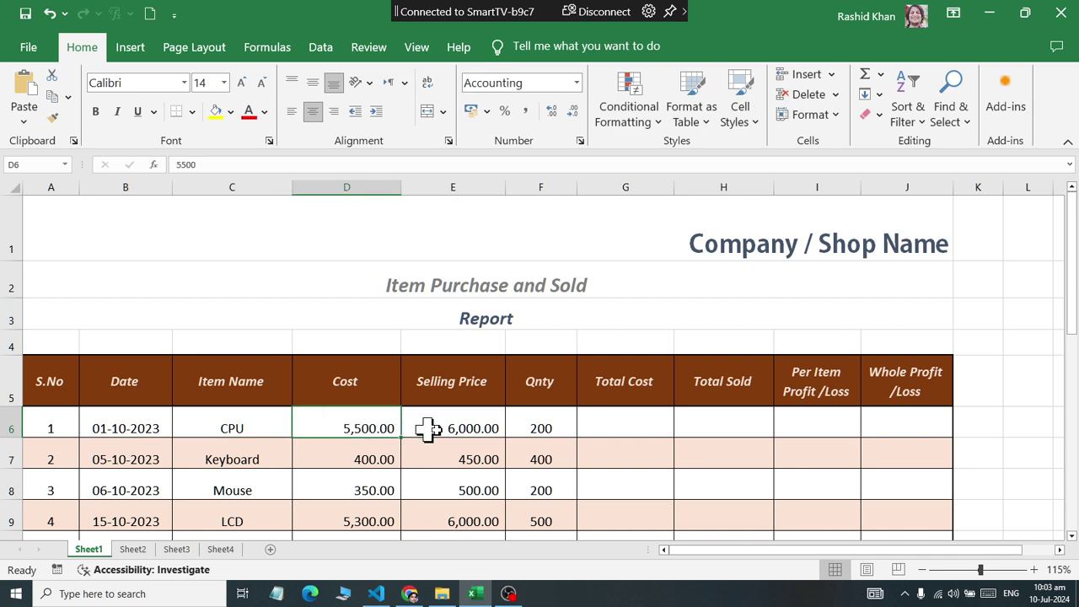
{"action": "left_click", "coordinate": [527, 429]}
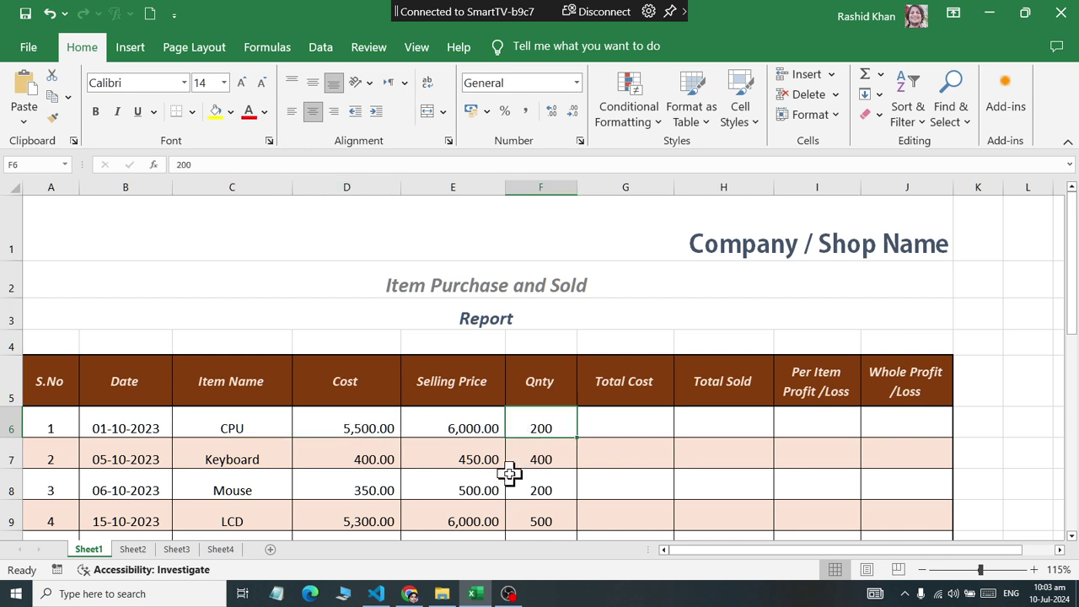
{"action": "left_click", "coordinate": [443, 419]}
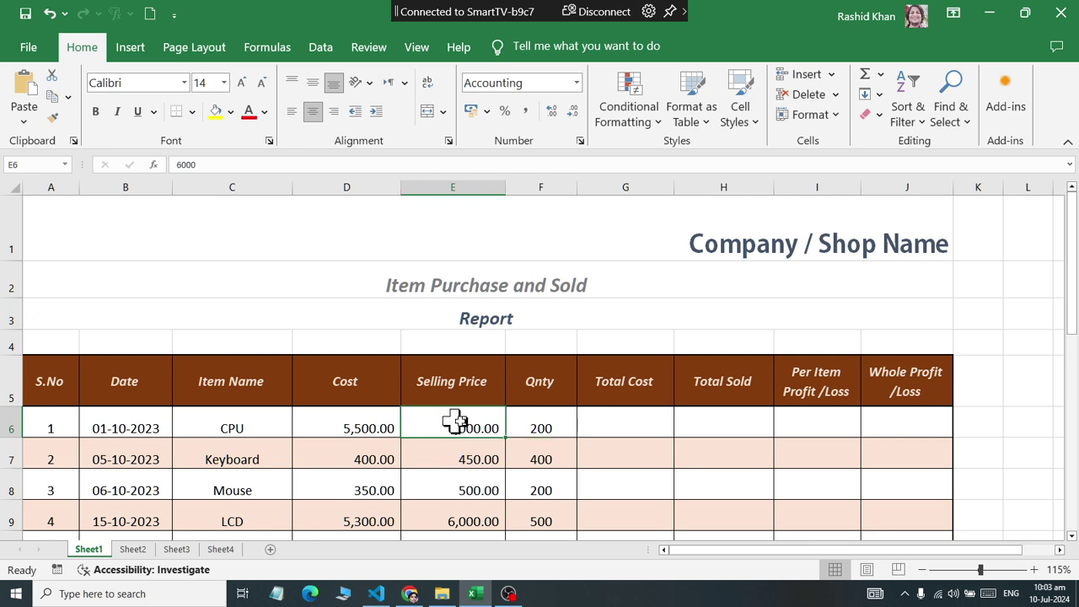
{"action": "left_click", "coordinate": [529, 429]}
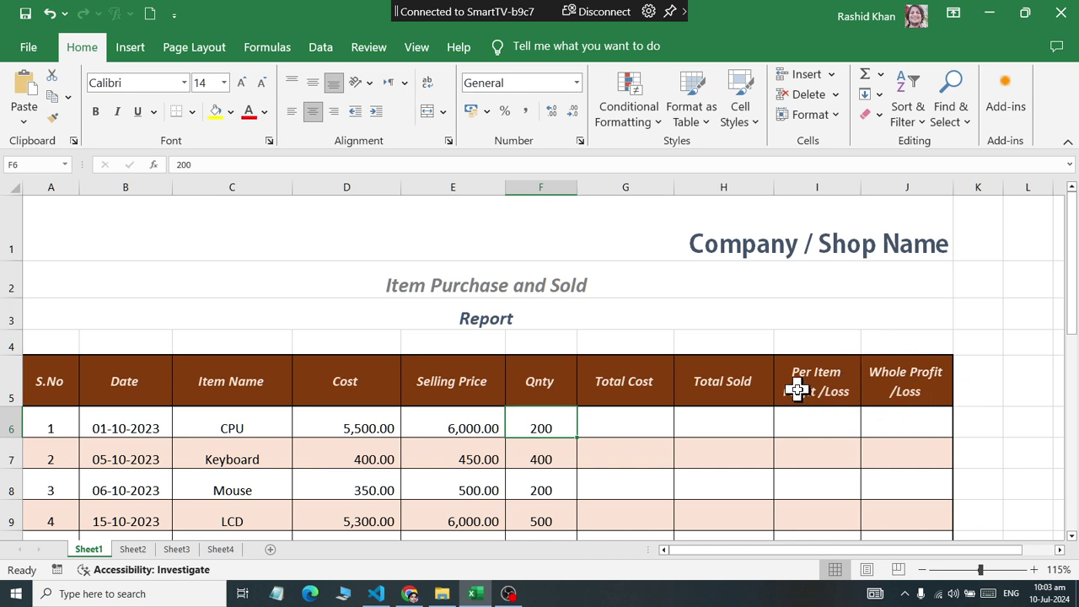
Open a blank Notepad window for writing out the calculation notes
{"action": "key", "text": "super+r"}
{"action": "type", "text": "note"}
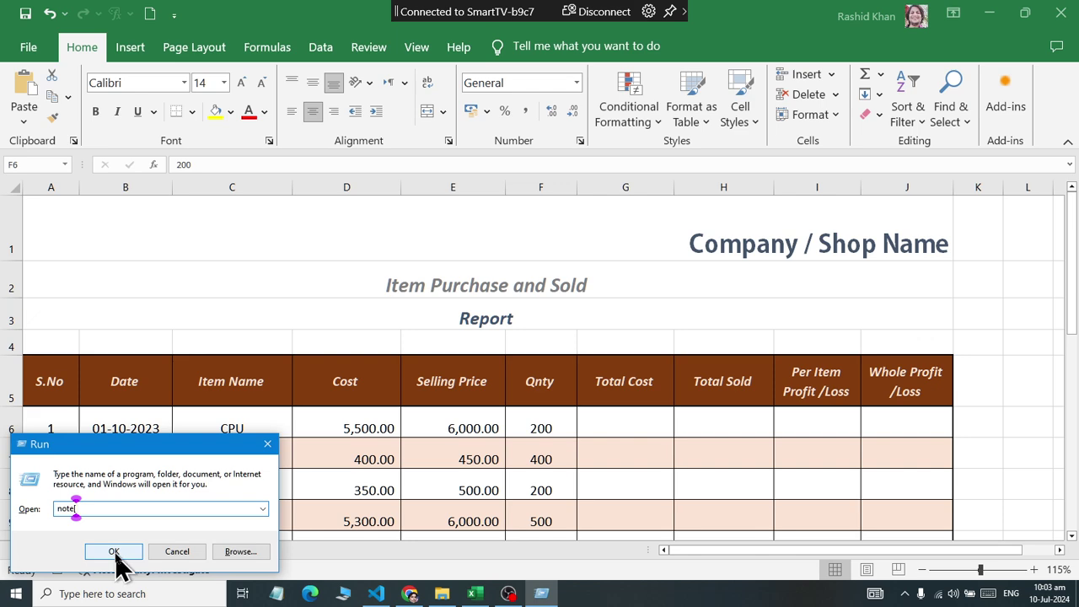
{"action": "type", "text": "pad"}
{"action": "left_click", "coordinate": [115, 551]}
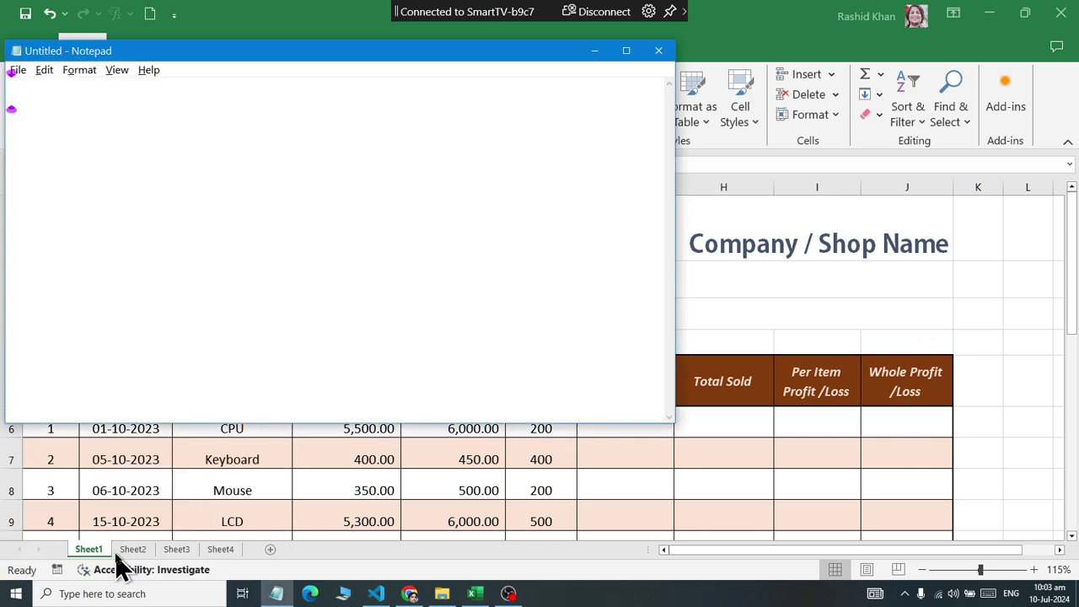
Write a first note line reading "Unit Price" with the tab-separated value 2
{"action": "type", "text": "Unit Pic"}
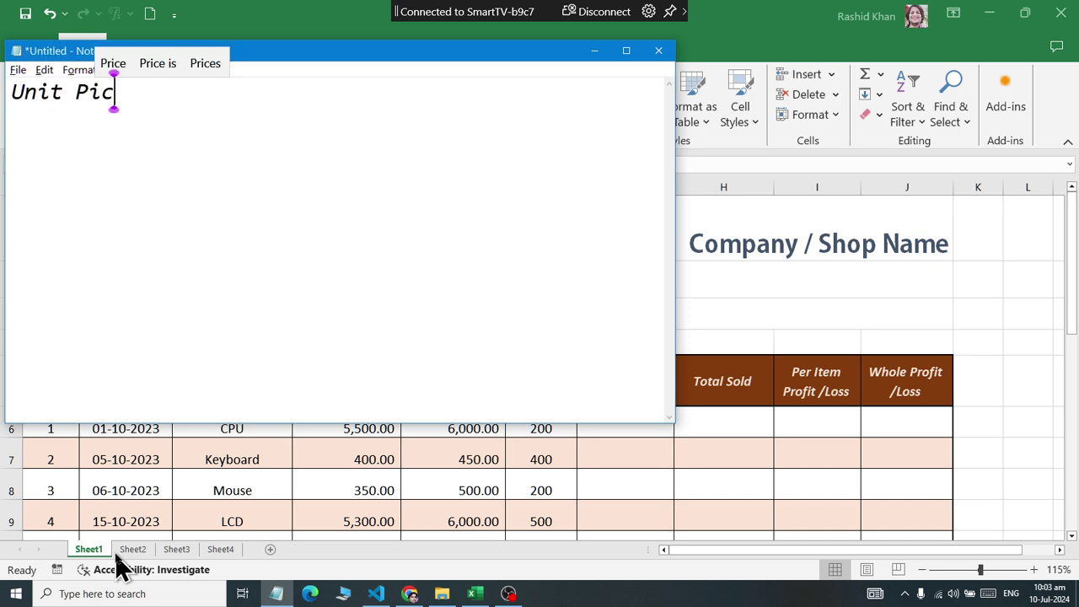
{"action": "key", "text": "BackSpace"}
{"action": "type", "text": "rice"}
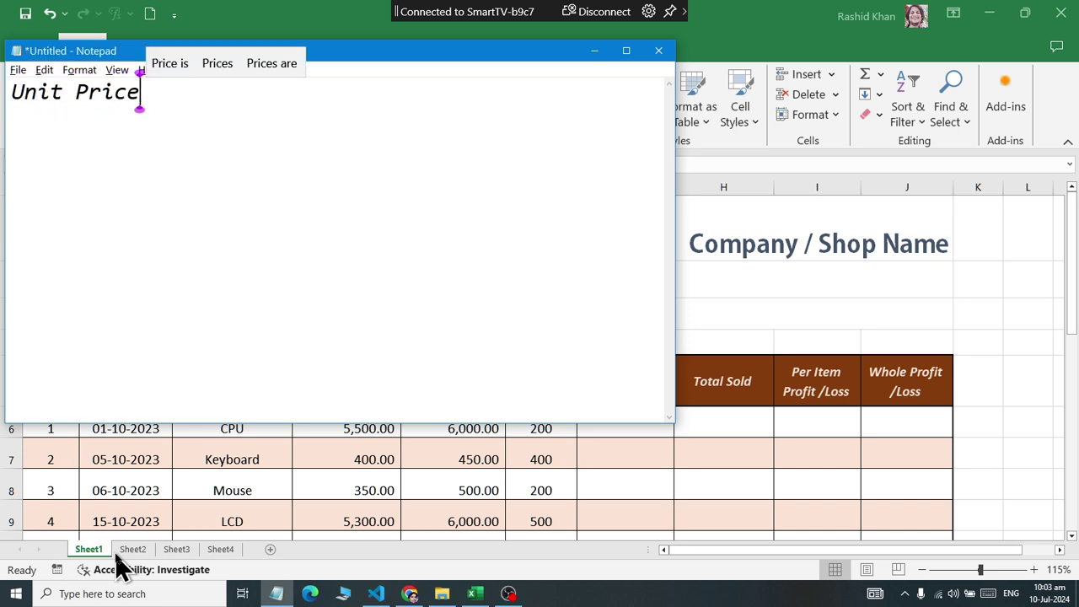
{"action": "key", "text": "Tab"}
{"action": "type", "text": "2"}
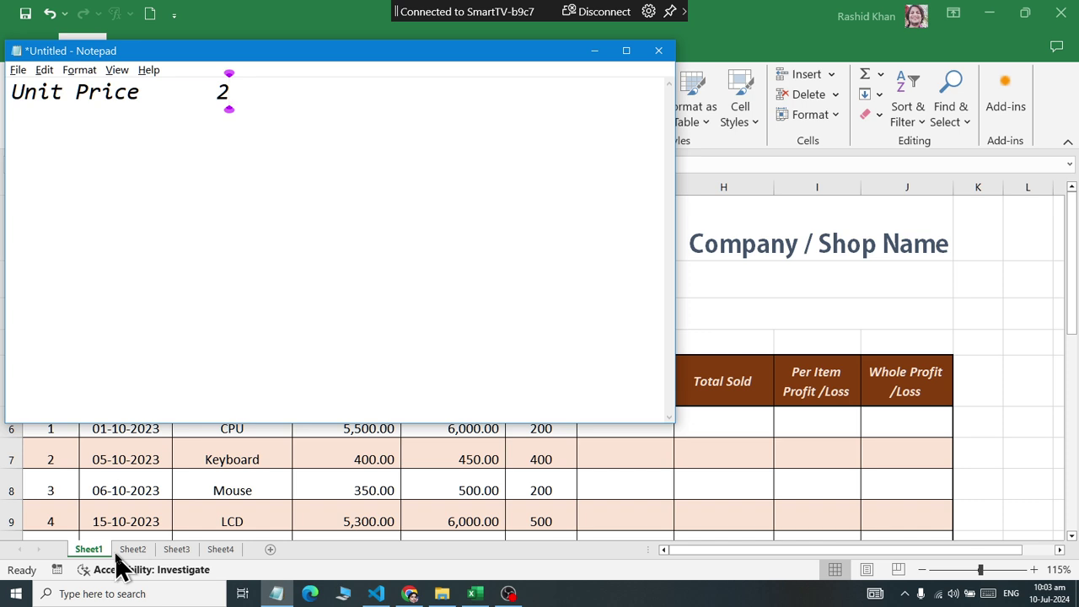
Add a second line labelled "Quatnity" with the tab-separated value 10
{"action": "key", "text": "Return"}
{"action": "type", "text": "Qnty"}
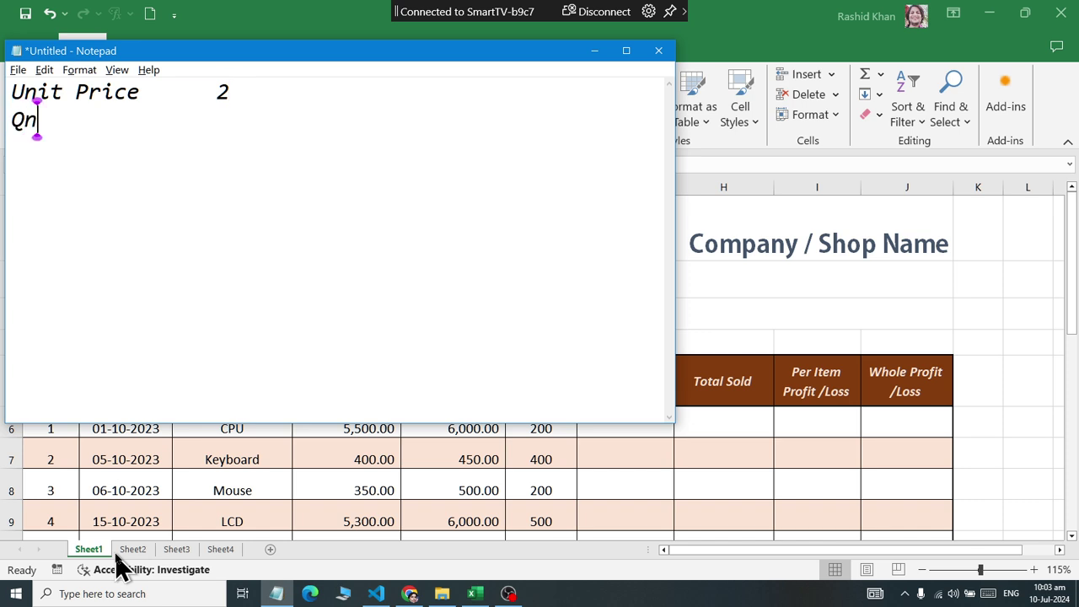
{"action": "key", "text": "BackSpace"}
{"action": "key", "text": "BackSpace"}
{"action": "key", "text": "BackSpace"}
{"action": "type", "text": "uatnitu"}
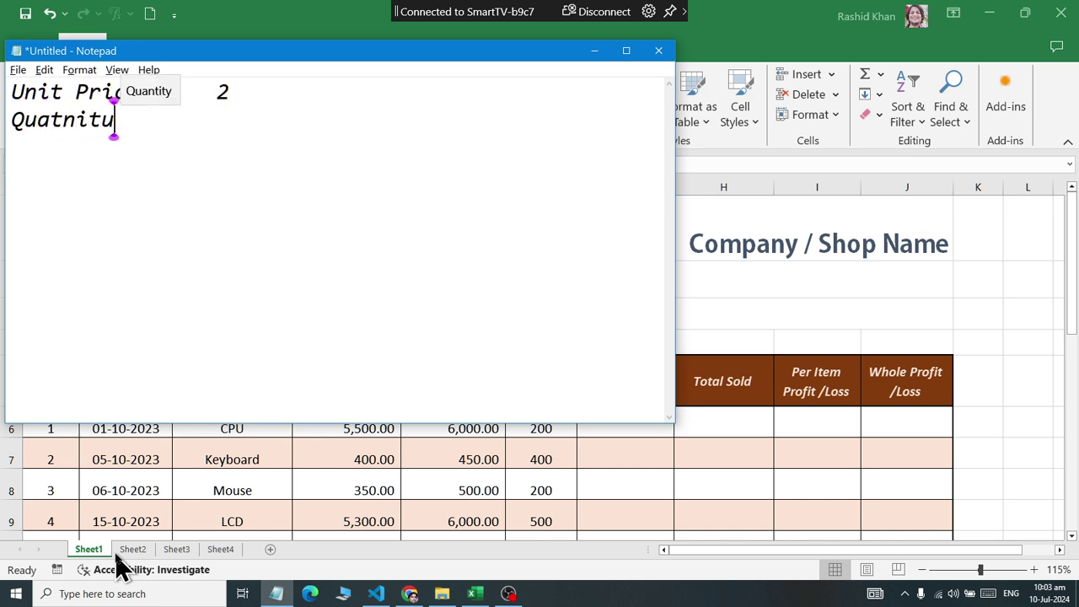
{"action": "key", "text": "BackSpace"}
{"action": "type", "text": "y"}
{"action": "key", "text": "Tab"}
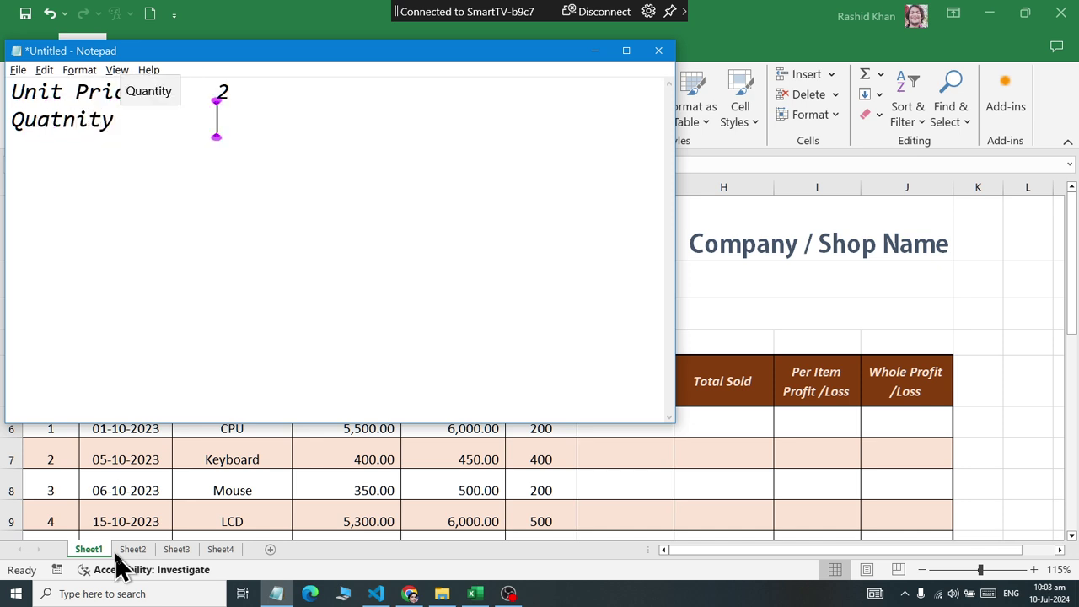
{"action": "type", "text": "10"}
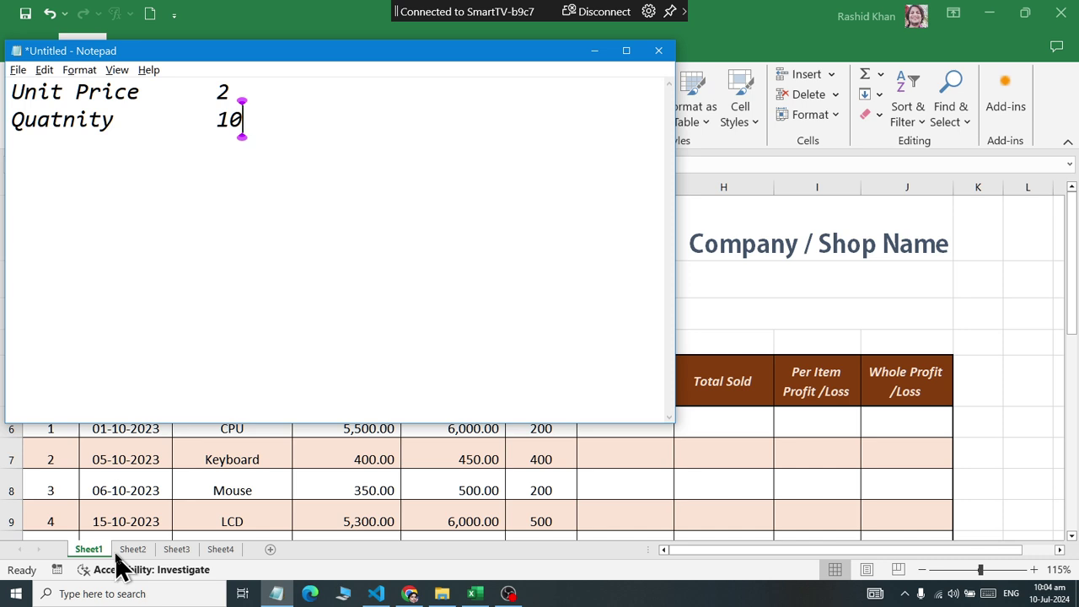
Add the formula line "total amount = unit price * Quantity" below the quantity line
{"action": "key", "text": "Return"}
{"action": "type", "text": "total amount "}
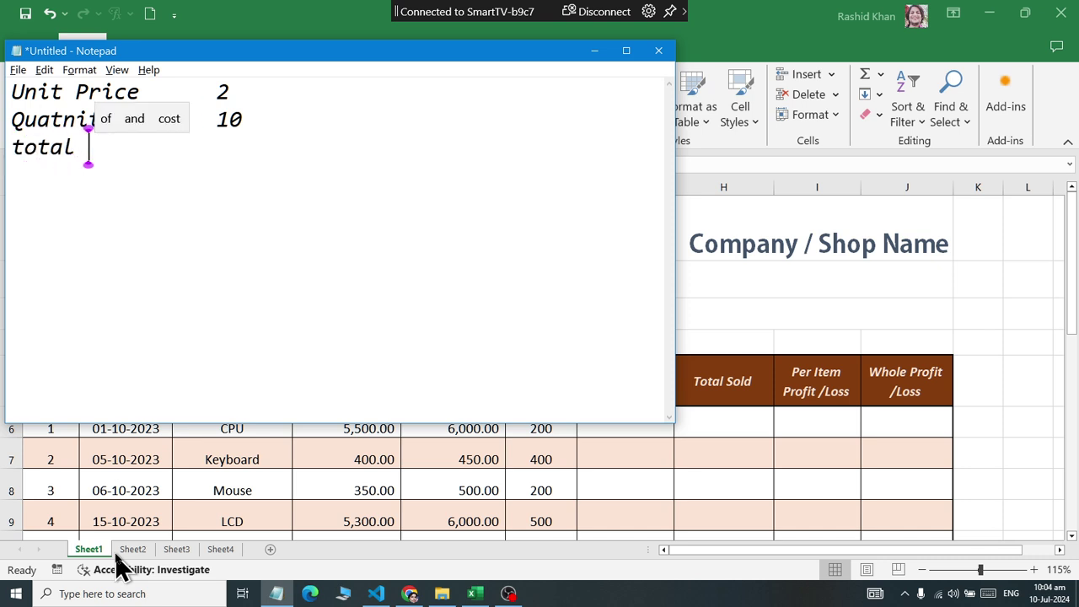
{"action": "type", "text": "= "}
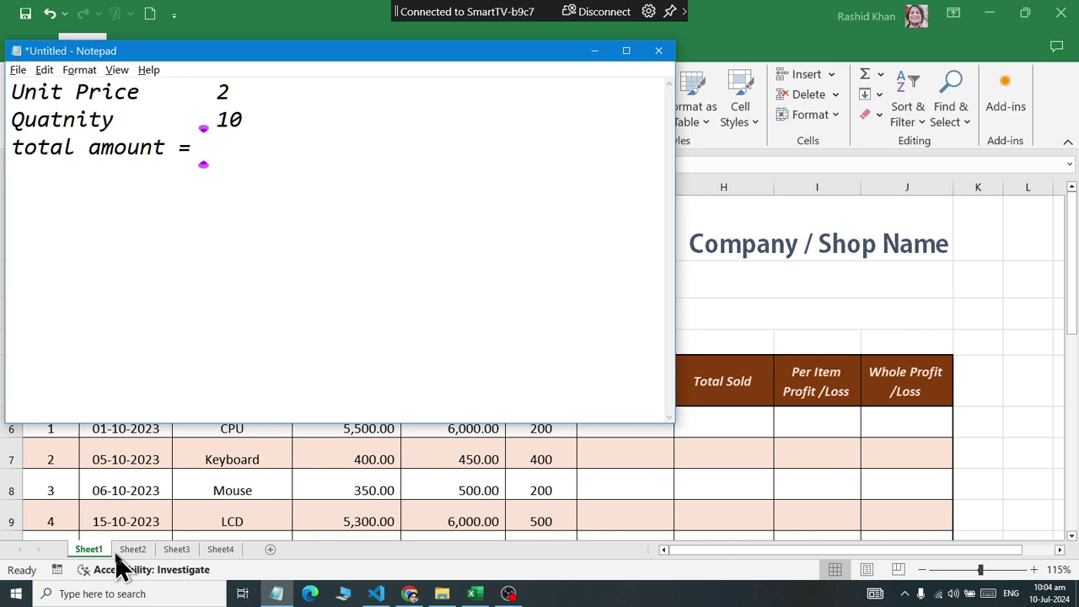
{"action": "type", "text": "uni"}
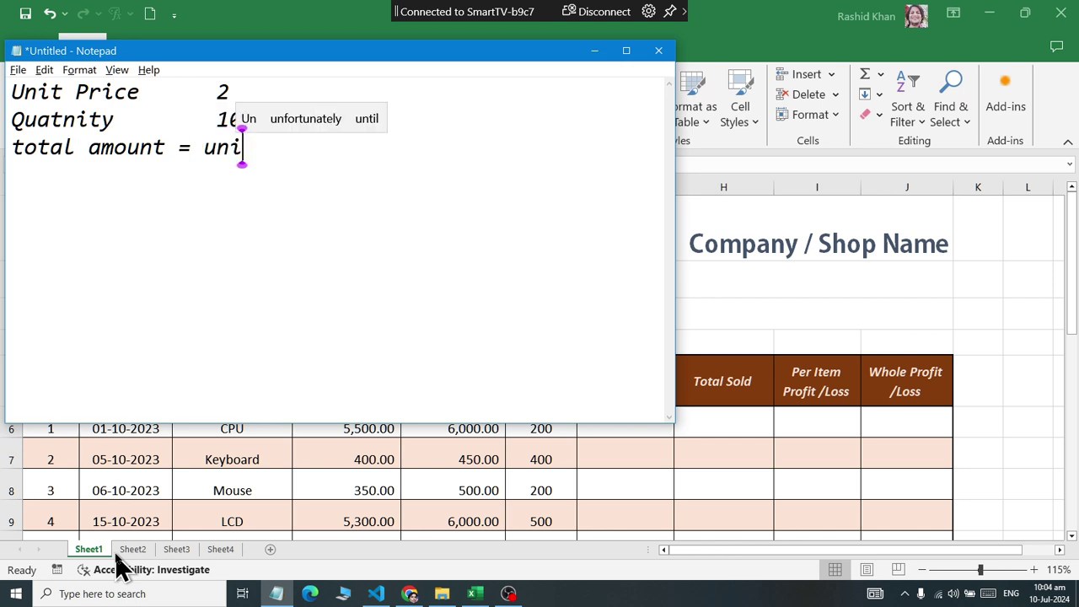
{"action": "type", "text": "t price * "}
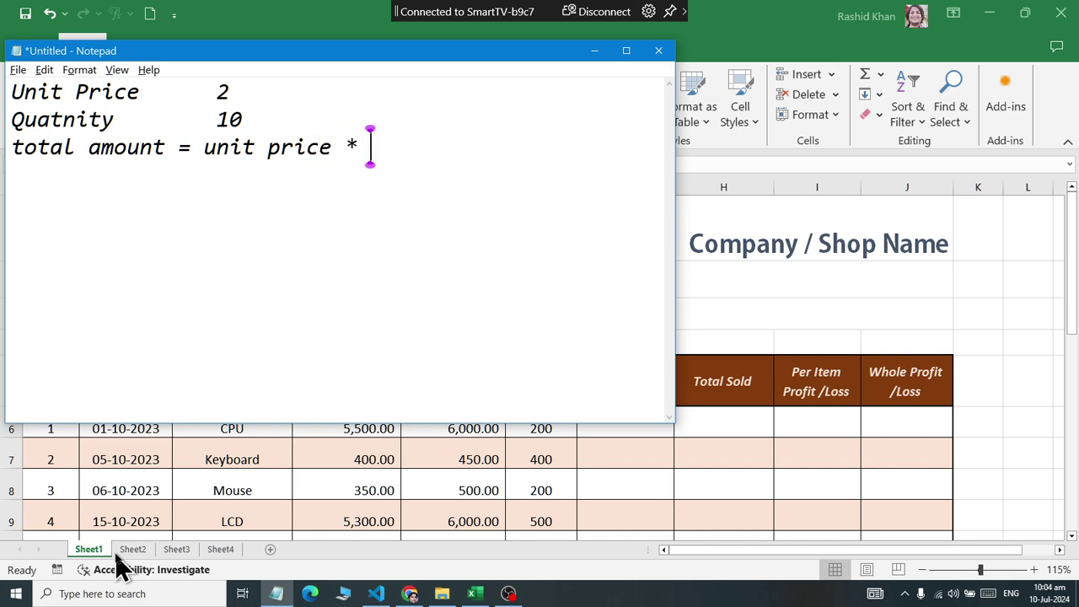
{"action": "type", "text": "Quanti"}
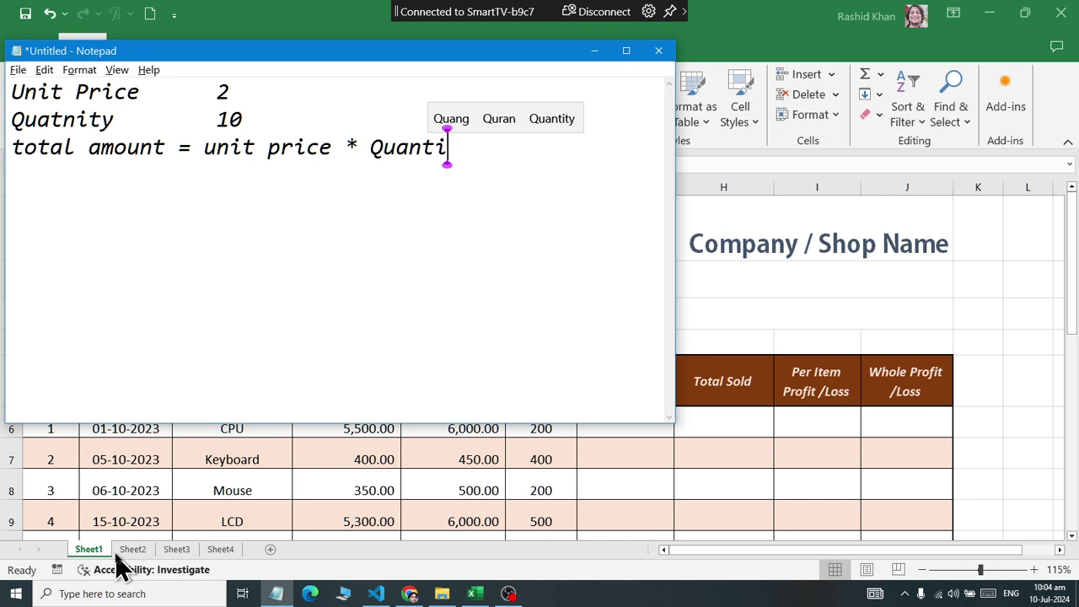
{"action": "type", "text": "ty"}
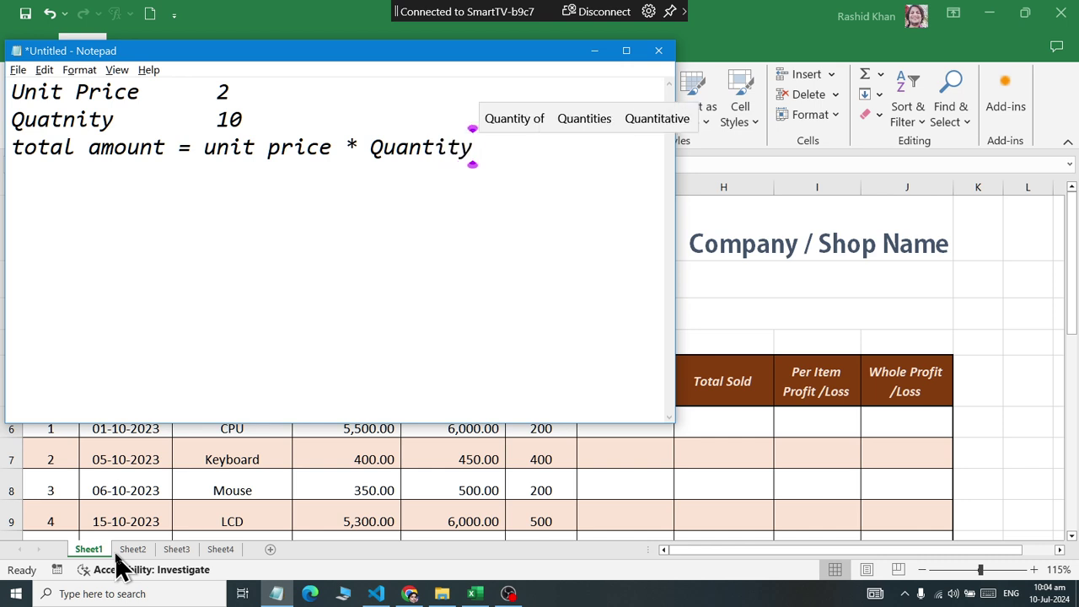
{"action": "key", "text": "Return"}
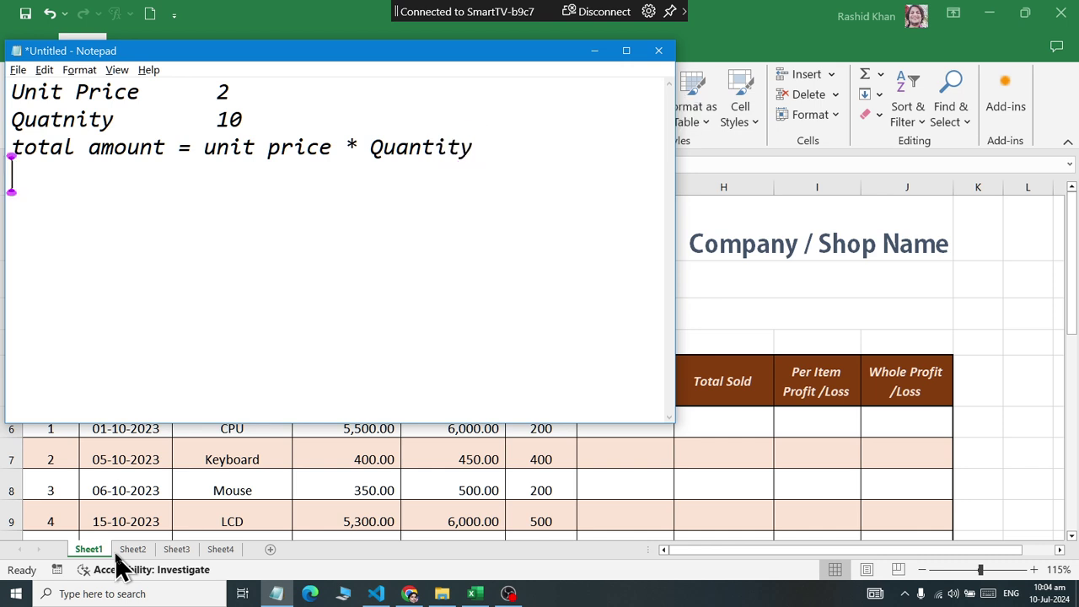
After a blank line, add the cost example with the lines "Cost 2" and "Qnty 10", separating labels and values by tabs
{"action": "key", "text": "Return"}
{"action": "type", "text": "Cost"}
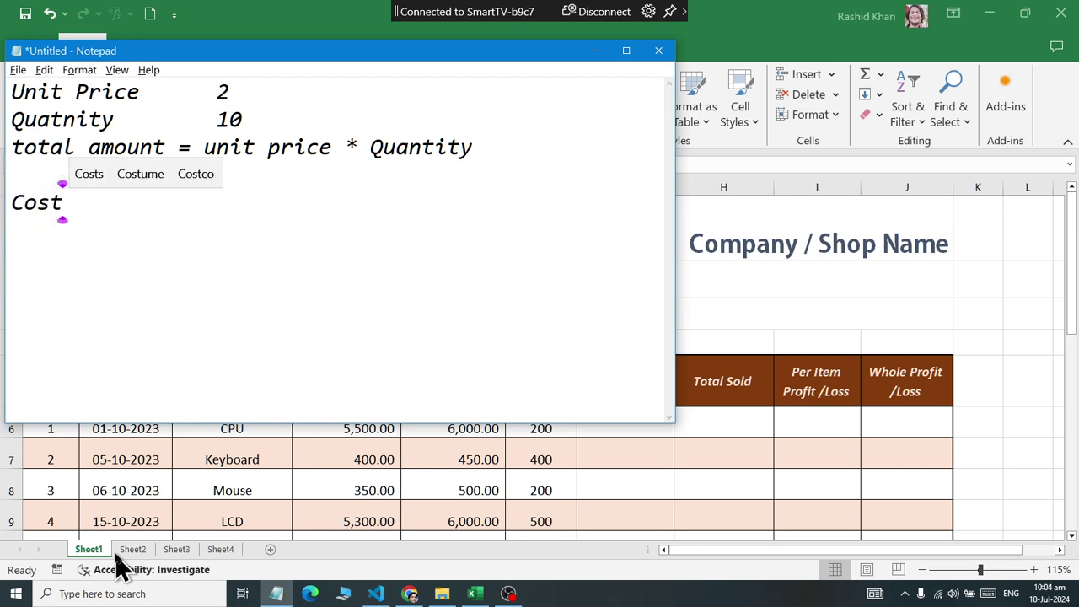
{"action": "key", "text": "Tab"}
{"action": "type", "text": "2"}
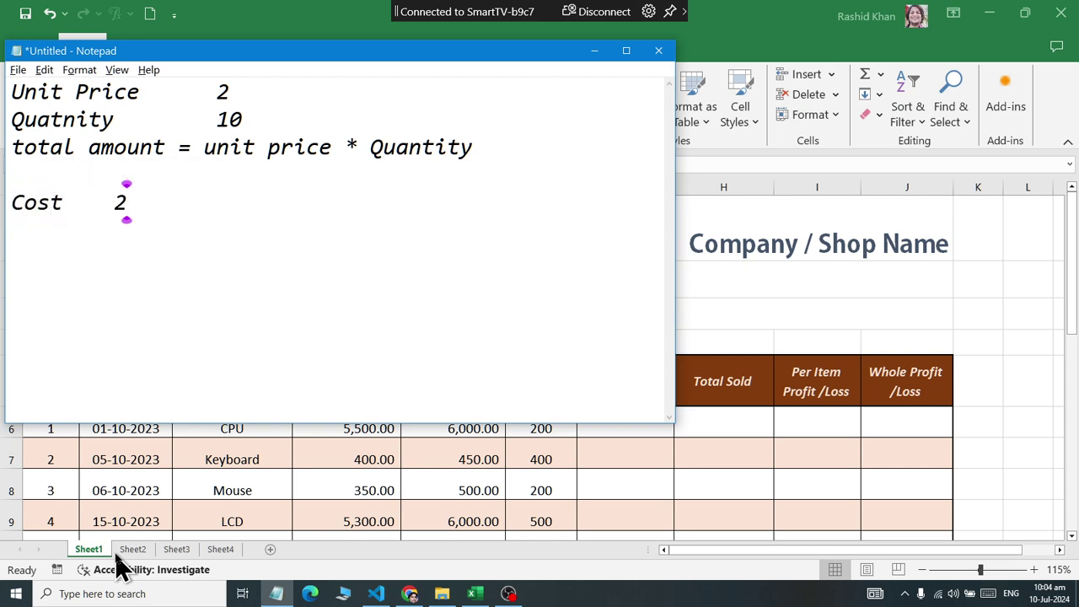
{"action": "key", "text": "Return"}
{"action": "type", "text": "Qnty"}
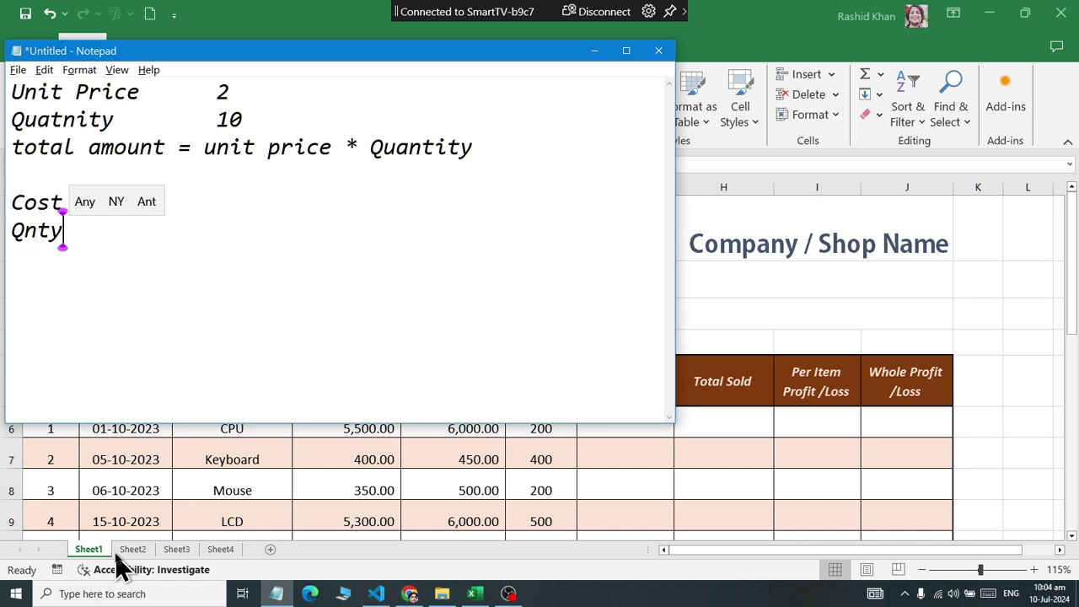
{"action": "key", "text": "Tab"}
{"action": "type", "text": "10"}
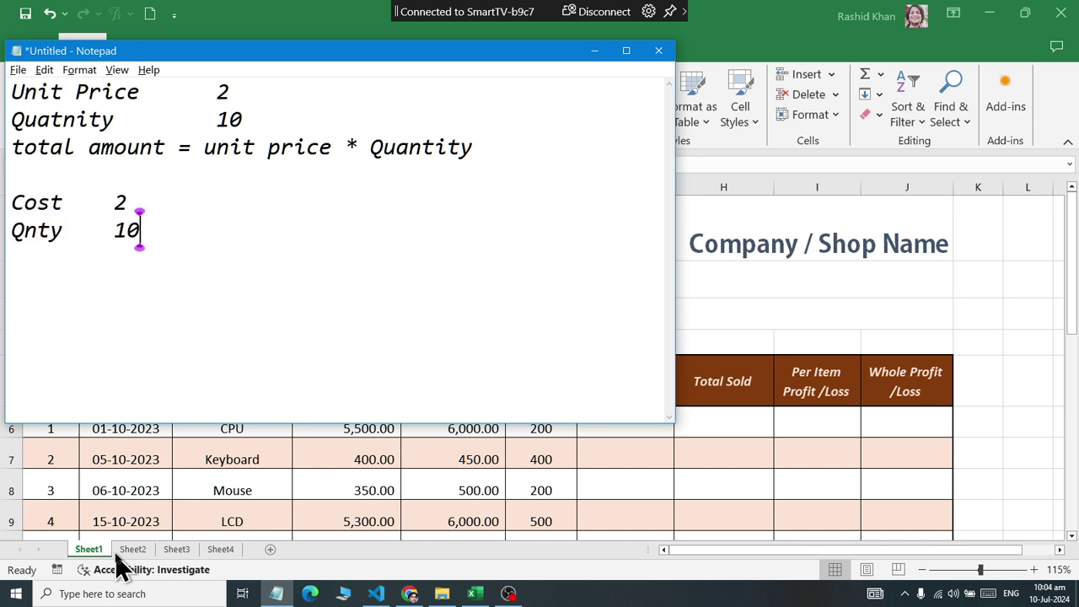
After another blank line, add the sales example with the tab-separated lines "Sold 4" and "Qnty 10"
{"action": "key", "text": "Return"}
{"action": "key", "text": "Return"}
{"action": "type", "text": "Sold"}
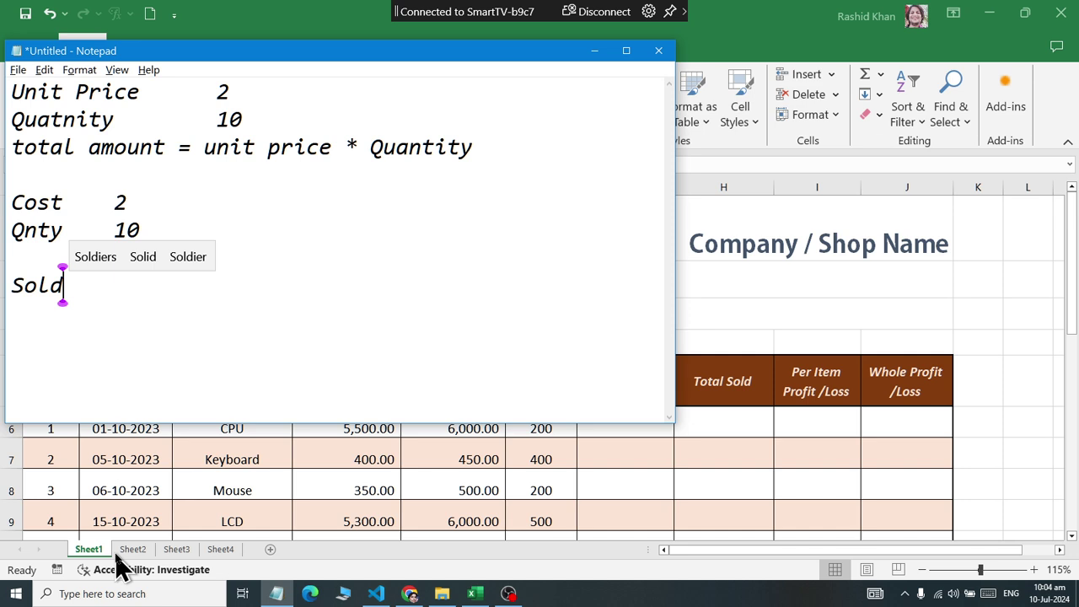
{"action": "key", "text": "Tab"}
{"action": "type", "text": "40"}
{"action": "key", "text": "BackSpace"}
{"action": "key", "text": "Return"}
{"action": "type", "text": "Qnty"}
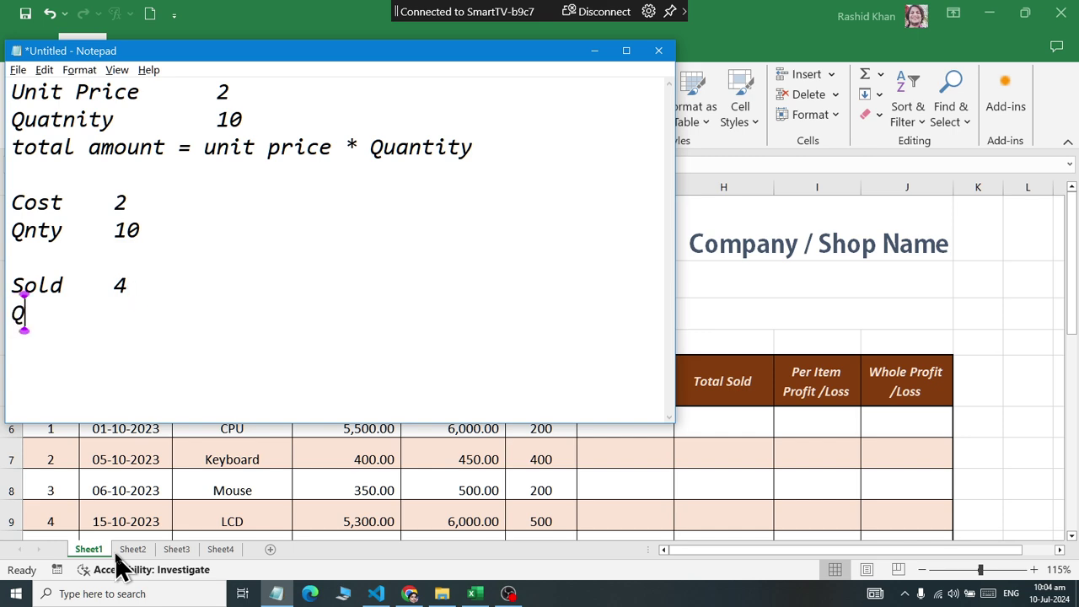
{"action": "key", "text": "Tab"}
{"action": "type", "text": "10"}
Insert the formula line "Total Cost = cost * qnty" directly above the Sold line
{"action": "key", "text": "Up"}
{"action": "key", "text": "Up"}
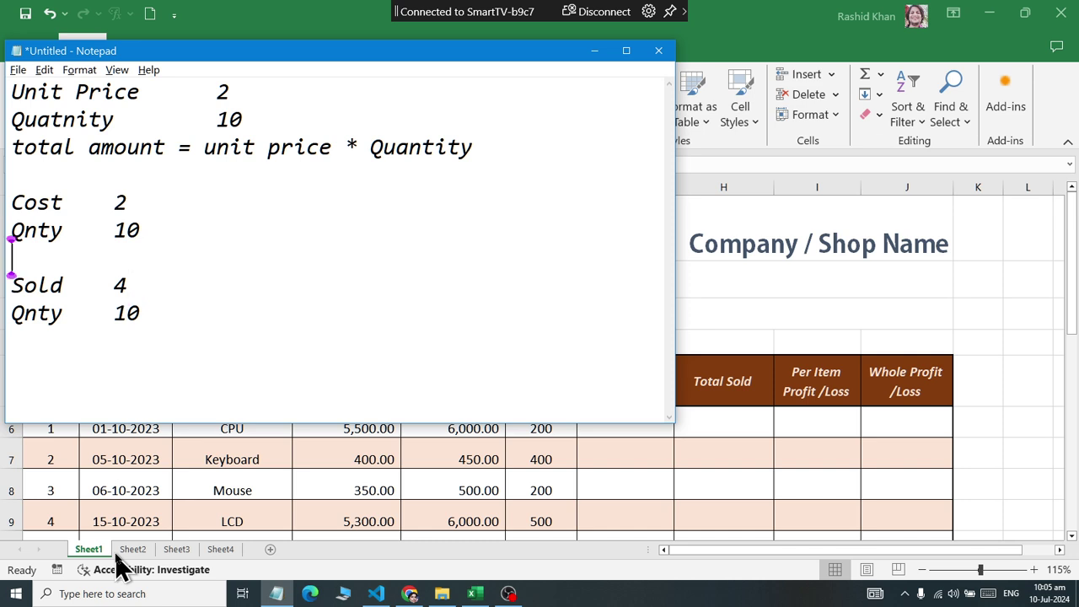
{"action": "key", "text": "Return"}
{"action": "type", "text": "Total"}
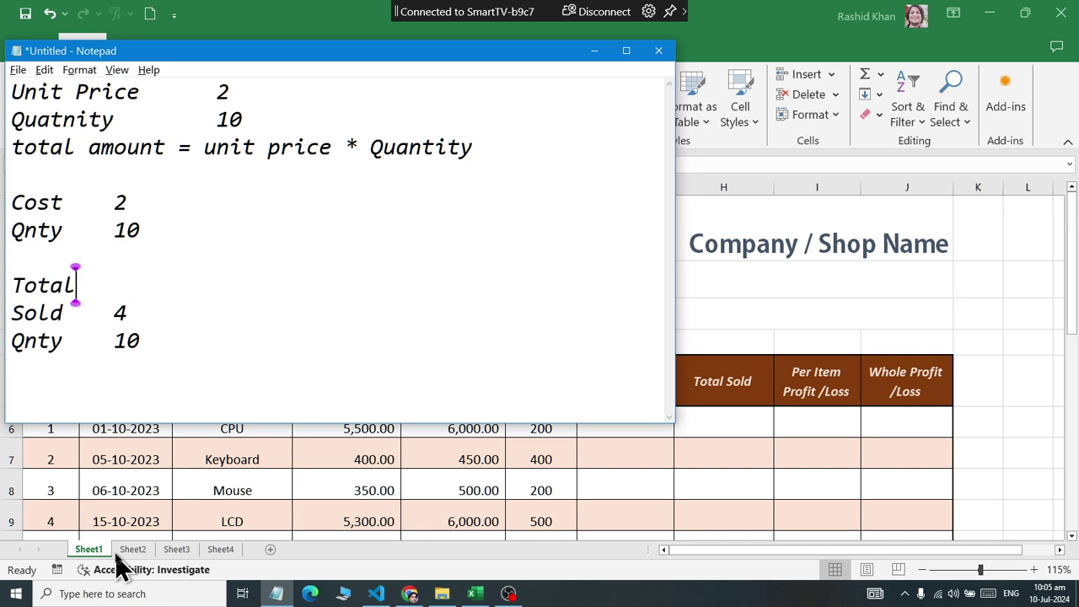
{"action": "type", "text": " Cost = \t"}
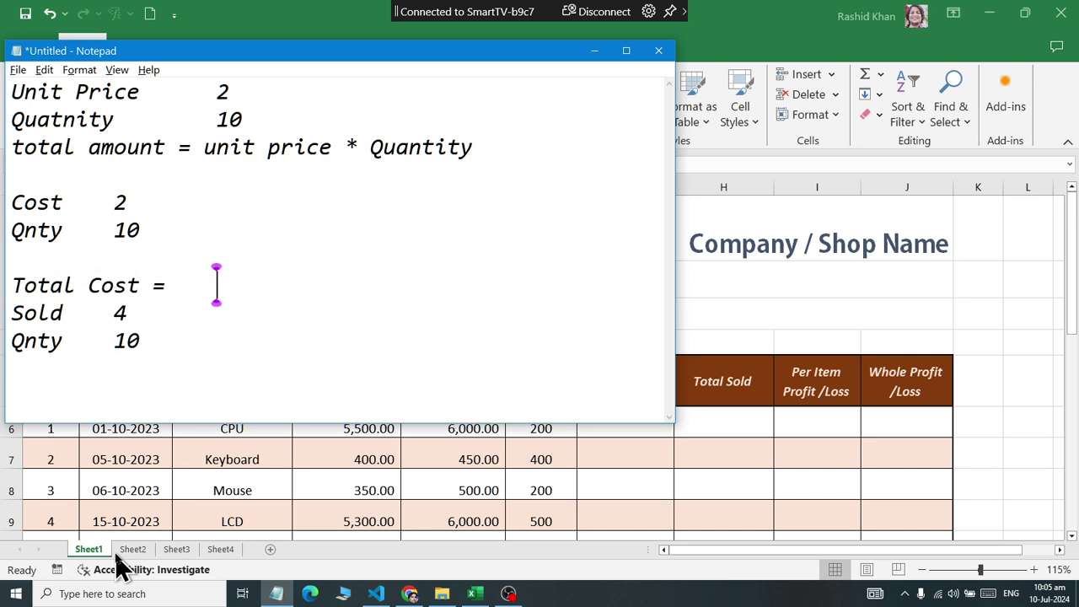
{"action": "type", "text": "cost * qnty"}
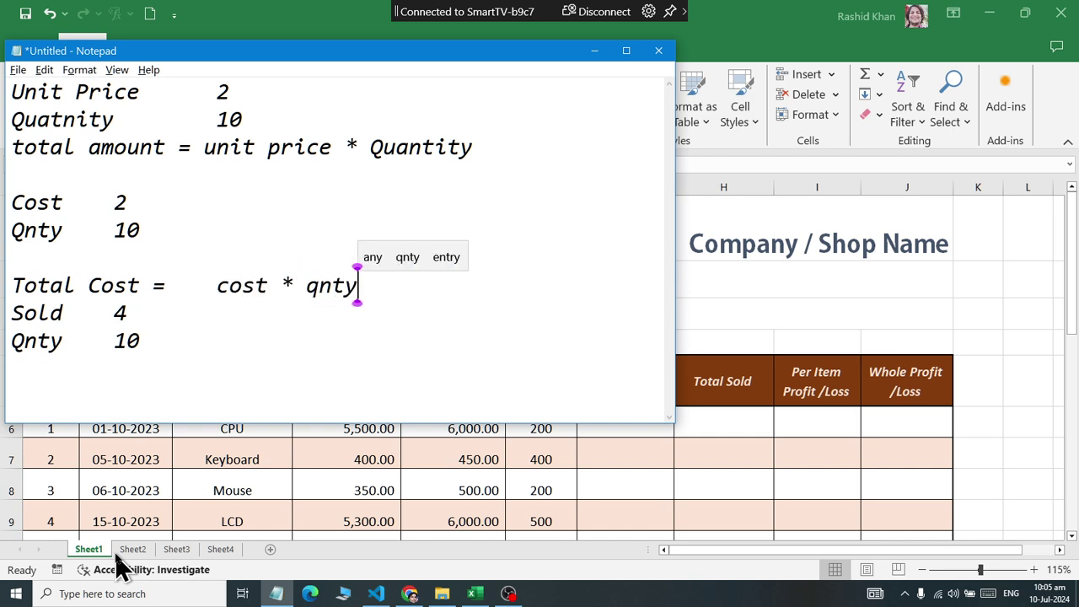
After a blank line below the last Qnty line, add the formula line "Total Sold = sold * qnty", with a tab after the equals sign
{"action": "key", "text": "Down"}
{"action": "key", "text": "Down"}
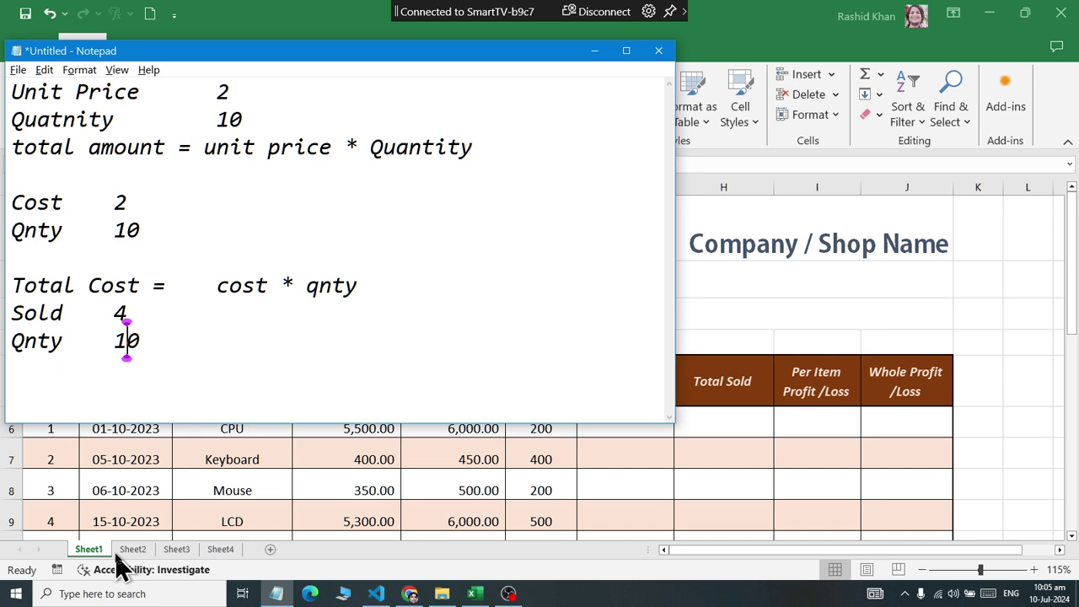
{"action": "key", "text": "End"}
{"action": "key", "text": "Return"}
{"action": "key", "text": "Return"}
{"action": "type", "text": "Total Sold"}
{"action": "key", "text": "Tab"}
{"action": "key", "text": "BackSpace"}
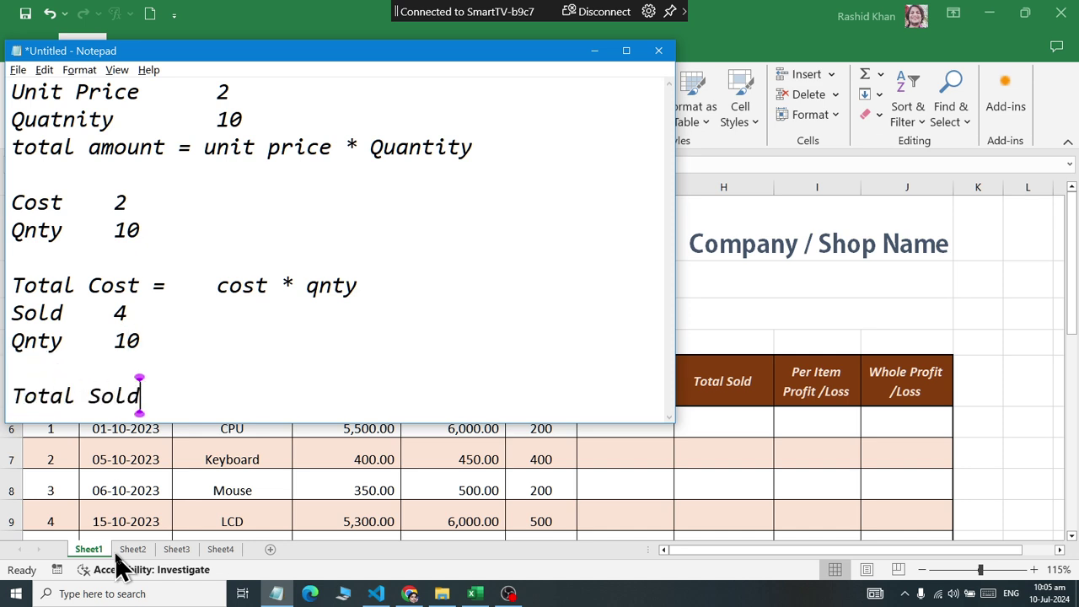
{"action": "type", "text": "="}
{"action": "key", "text": "Tab"}
{"action": "type", "text": "sold * qnty"}
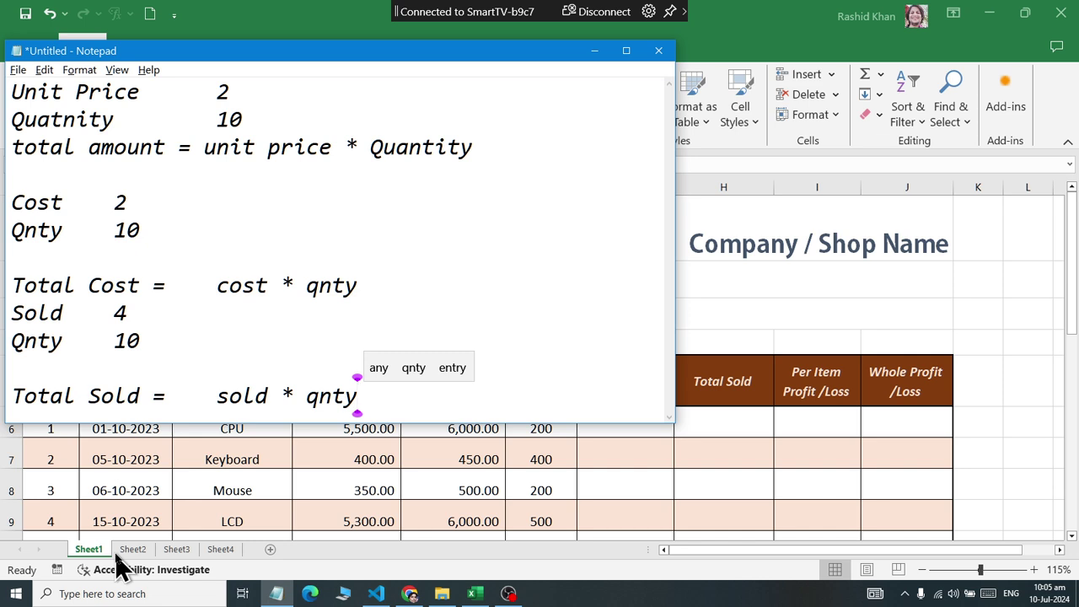
{"action": "key", "text": "Return"}
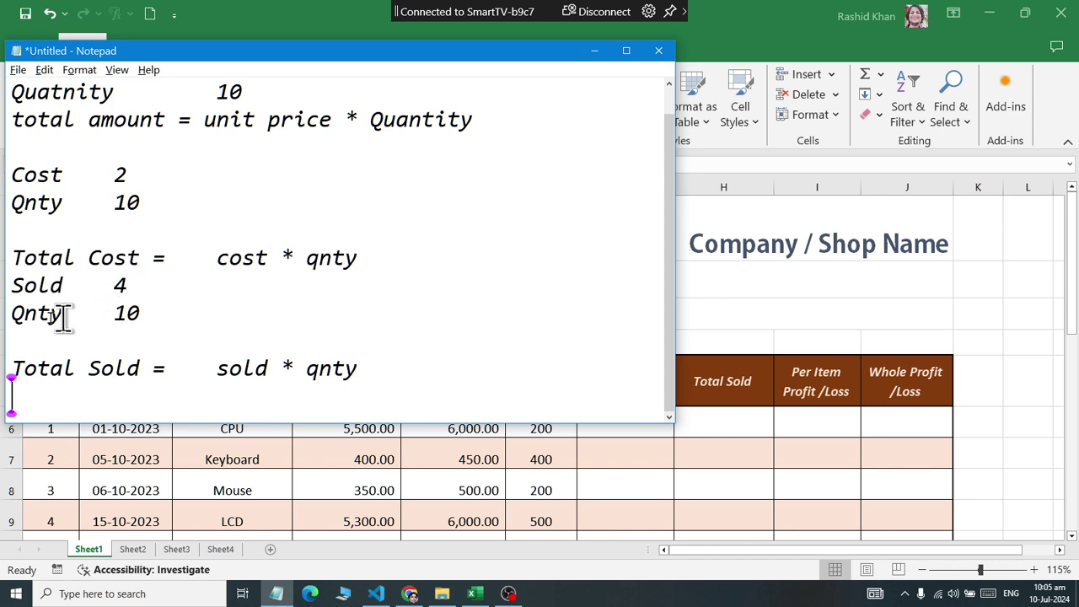
{"action": "left_click_drag", "start_coordinate": [11, 313], "coordinate": [139, 316]}
{"action": "left_click_drag", "start_coordinate": [12, 203], "coordinate": [185, 204]}
{"action": "left_click_drag", "start_coordinate": [24, 313], "coordinate": [206, 314]}
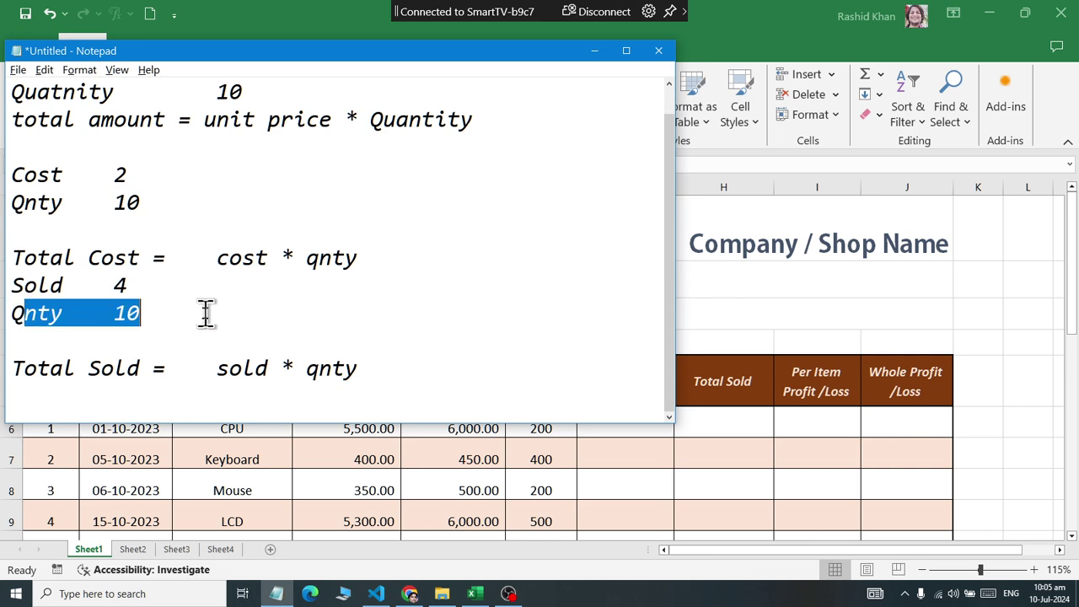
{"action": "key", "text": "Tab"}
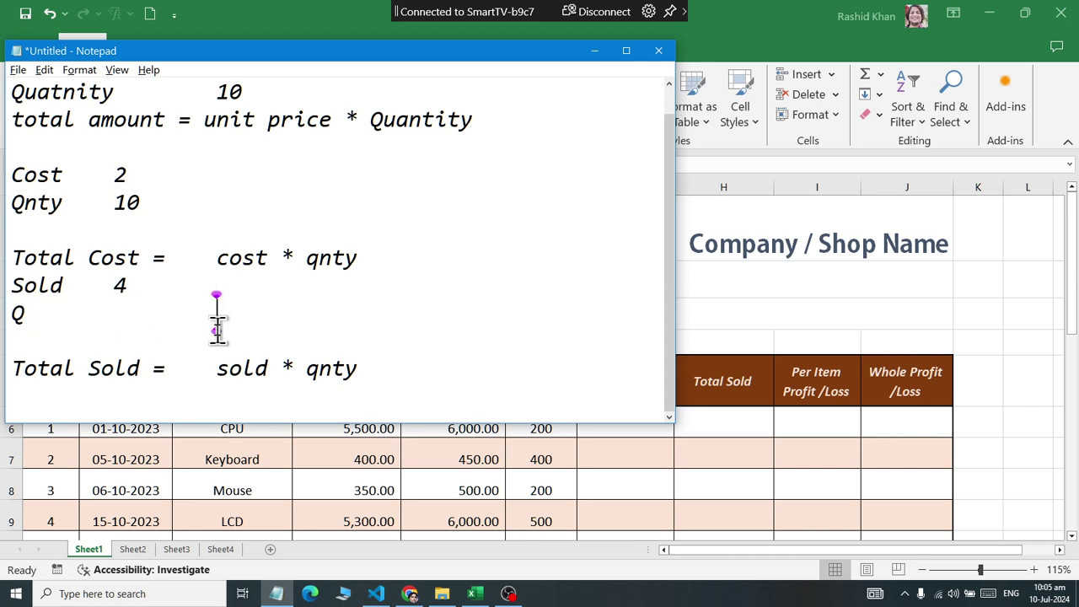
{"action": "key", "text": "ctrl+z"}
{"action": "left_click", "coordinate": [332, 340]}
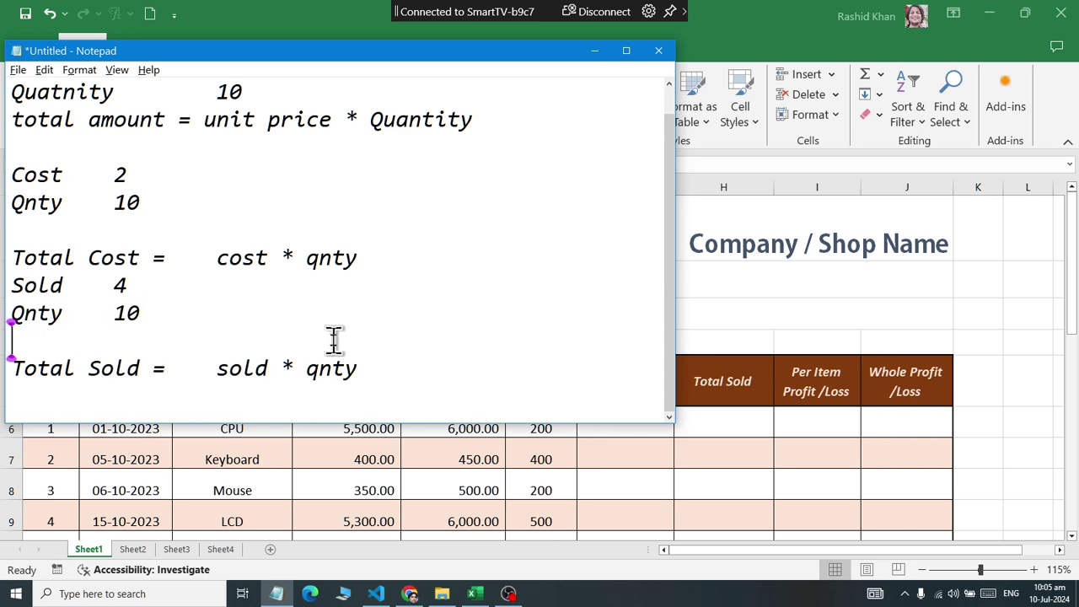
Switch to Excel and enter =SUM(D6*F6) in G6 as the CPU's Total Cost
{"action": "key", "text": "alt+Tab"}
{"action": "scroll", "coordinate": [573, 465], "scroll_direction": "down", "scroll_amount": 2}
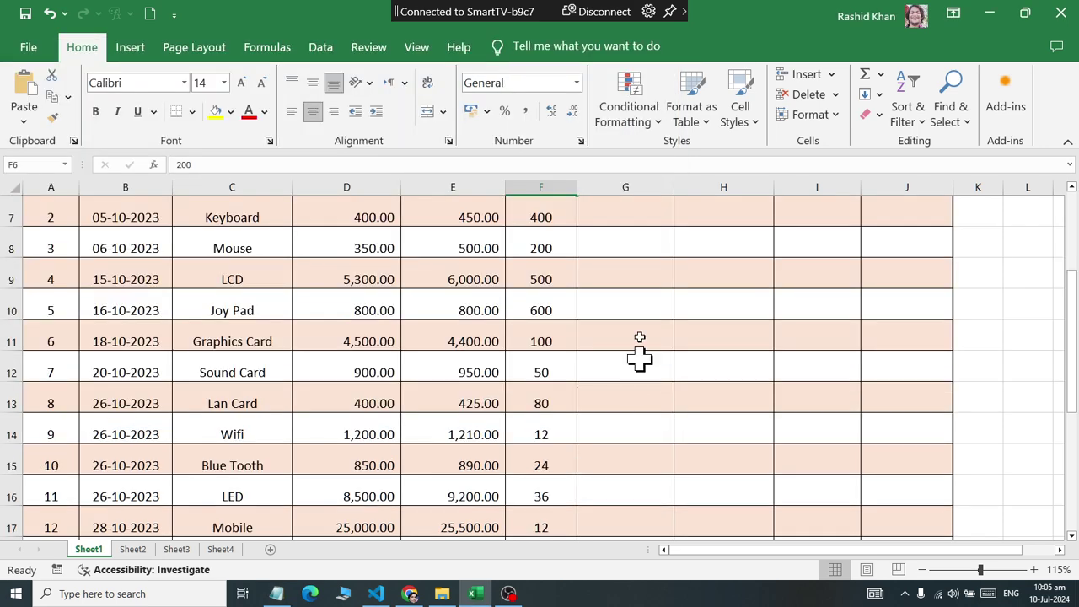
{"action": "scroll", "coordinate": [640, 244], "scroll_direction": "up", "scroll_amount": 2, "text": "ctrl"}
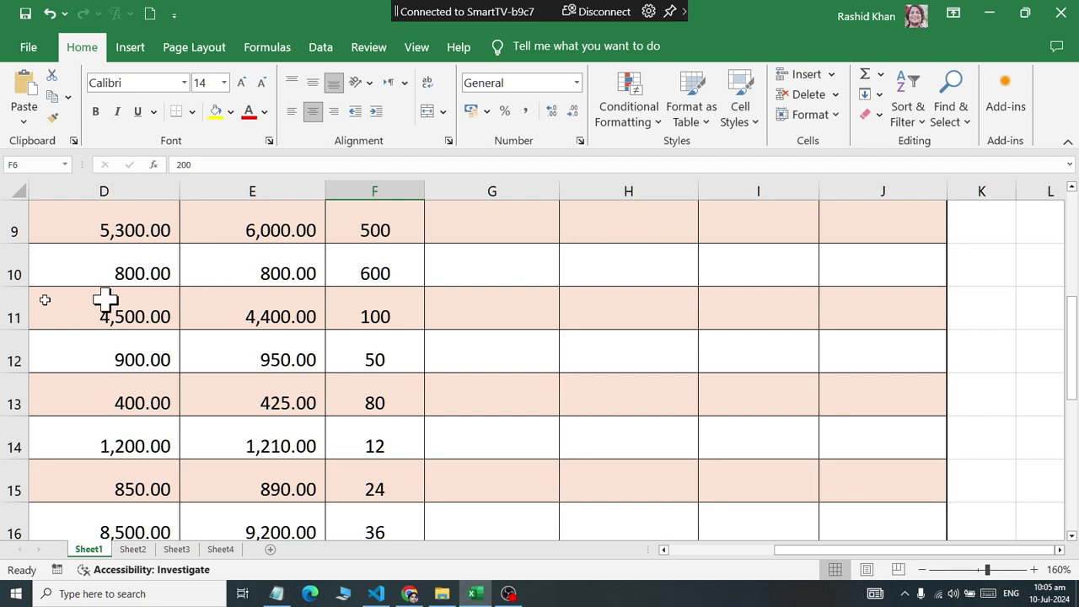
{"action": "left_click", "coordinate": [104, 299]}
{"action": "scroll", "coordinate": [494, 282], "scroll_direction": "up", "scroll_amount": 1, "text": "ctrl"}
{"action": "scroll", "coordinate": [649, 282], "scroll_direction": "up", "scroll_amount": 2}
{"action": "scroll", "coordinate": [696, 438], "scroll_direction": "down", "scroll_amount": 1}
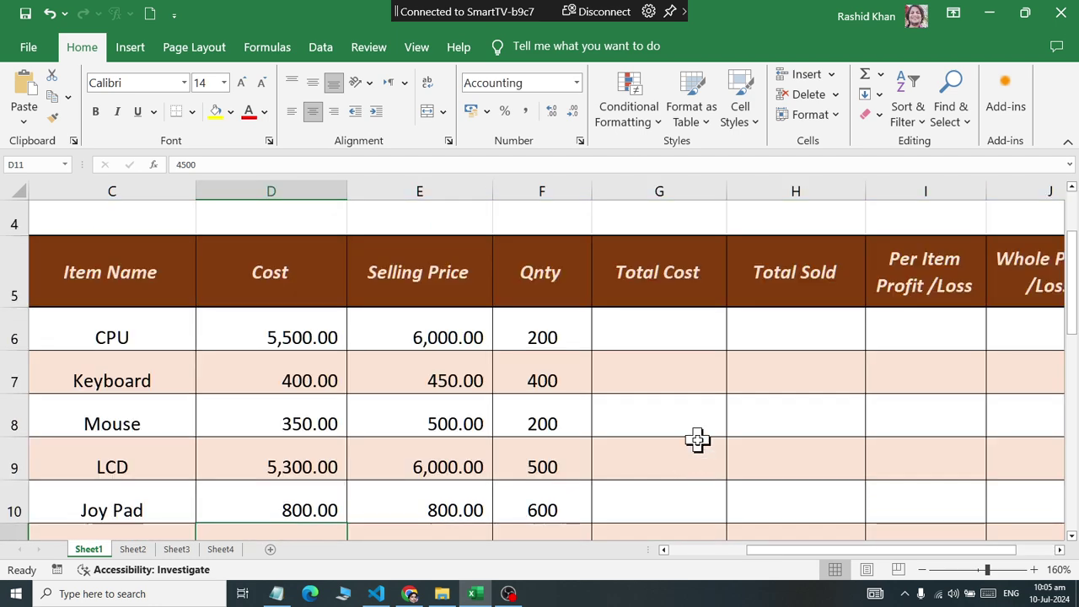
{"action": "left_click", "coordinate": [660, 337]}
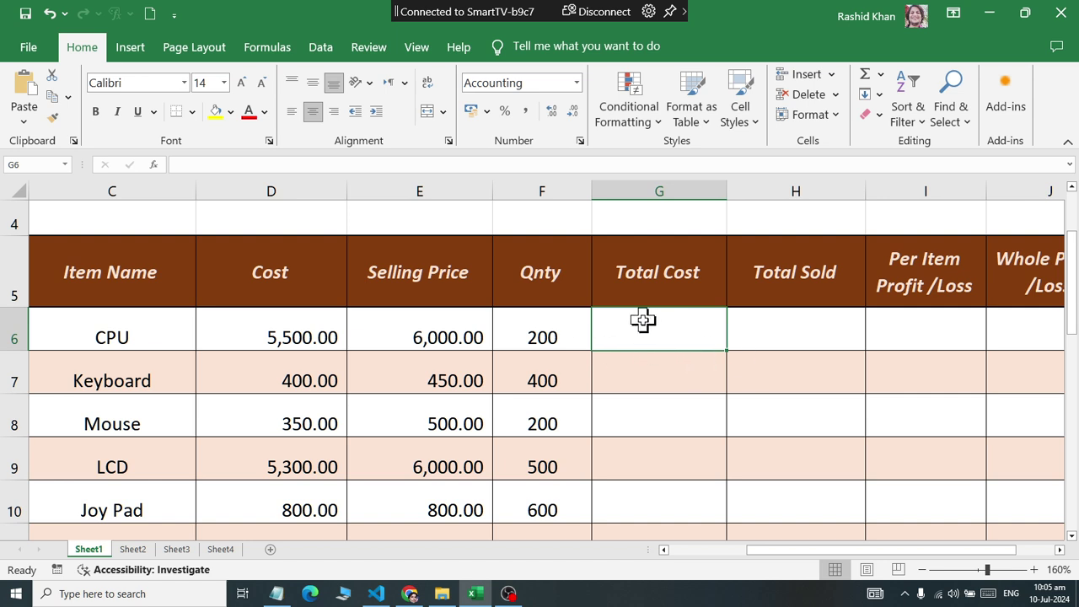
{"action": "left_click", "coordinate": [862, 74]}
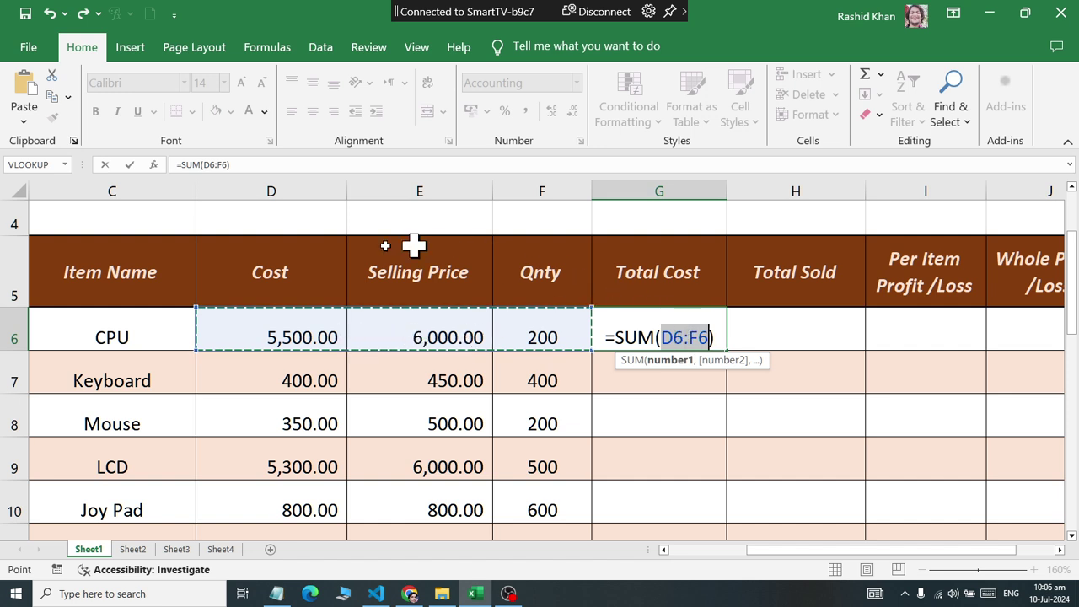
{"action": "left_click", "coordinate": [244, 328]}
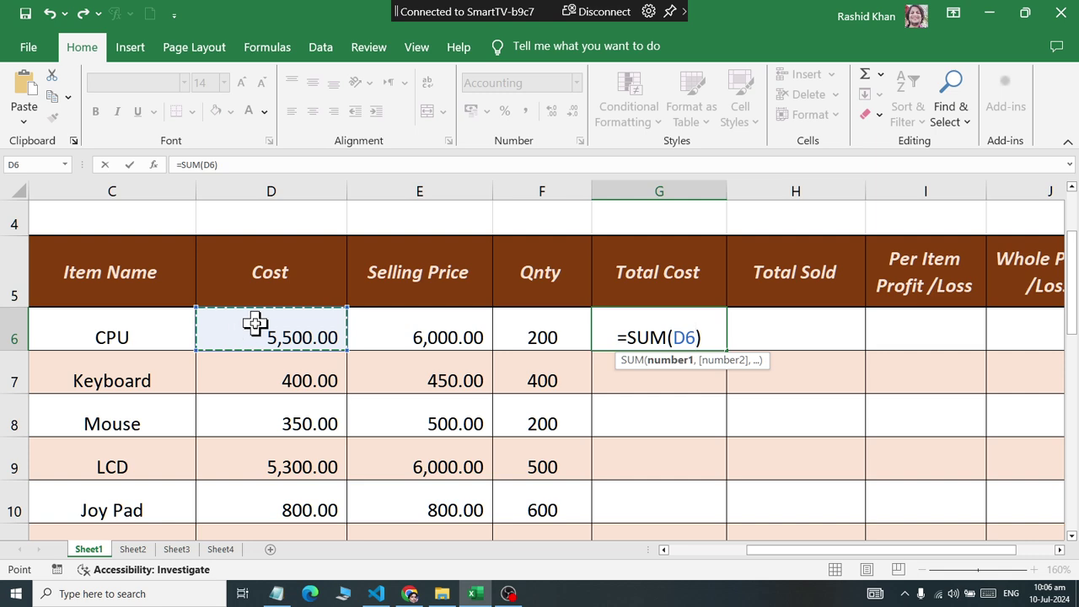
{"action": "type", "text": "*"}
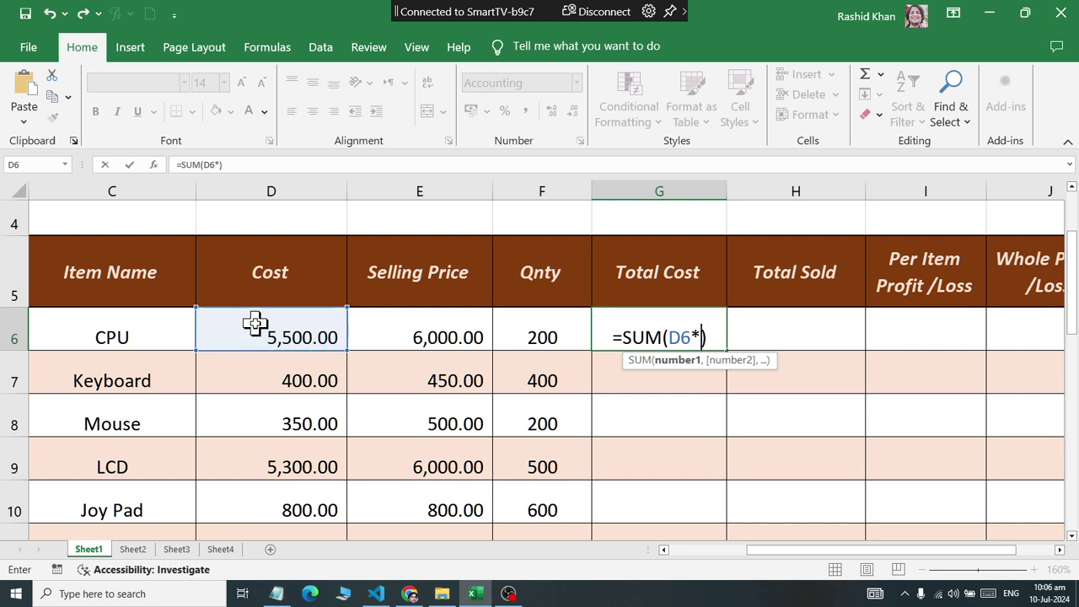
{"action": "left_click", "coordinate": [541, 332]}
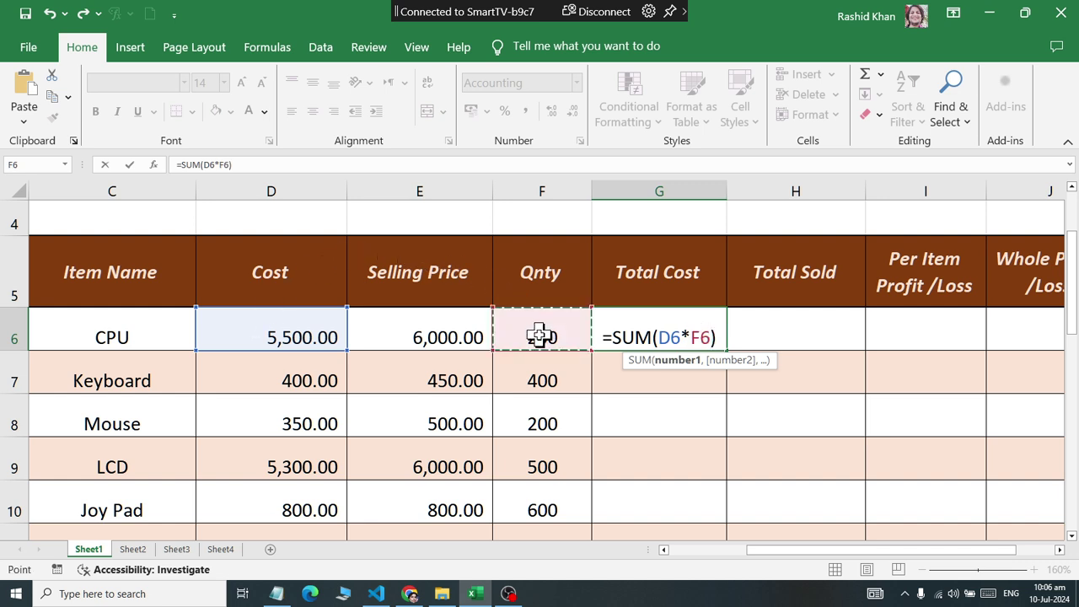
{"action": "key", "text": "Return"}
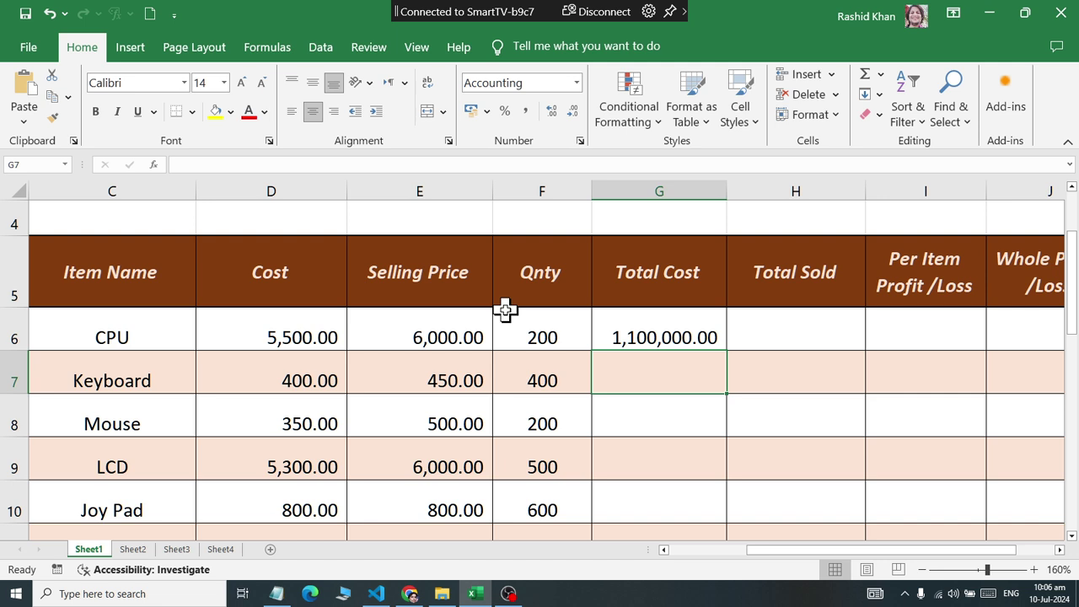
Enter =sum(e6*f6) in H6 as the CPU's Total Sold
{"action": "left_click", "coordinate": [822, 337]}
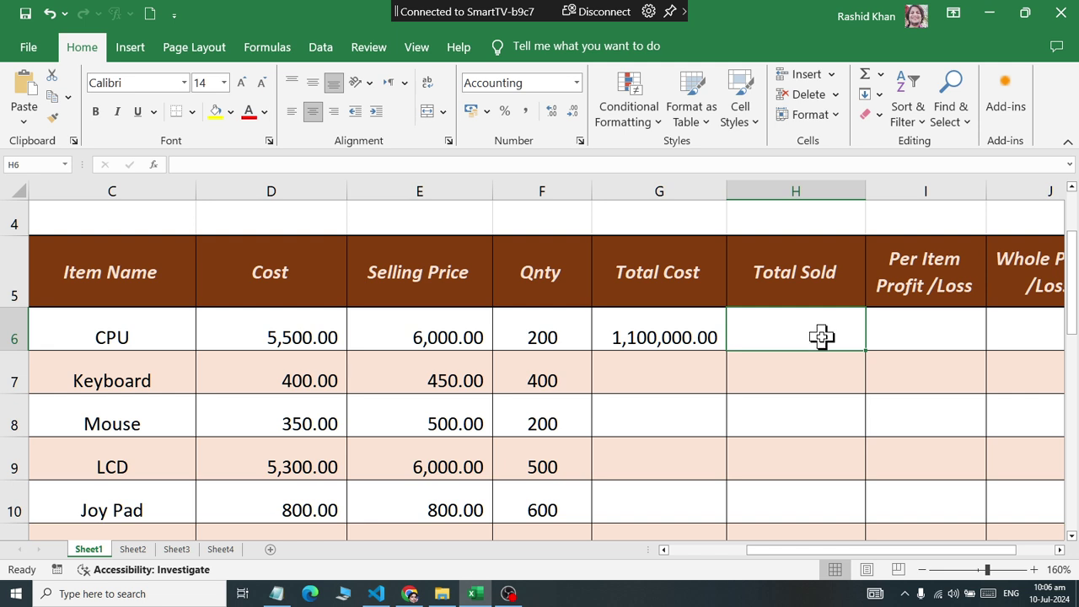
{"action": "type", "text": "="}
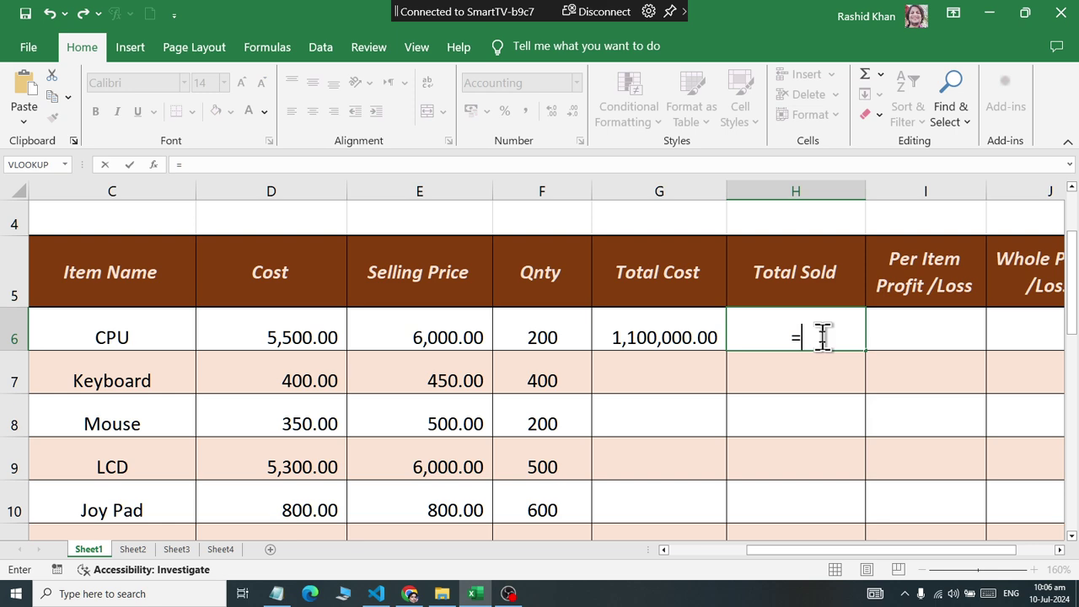
{"action": "type", "text": "sum"}
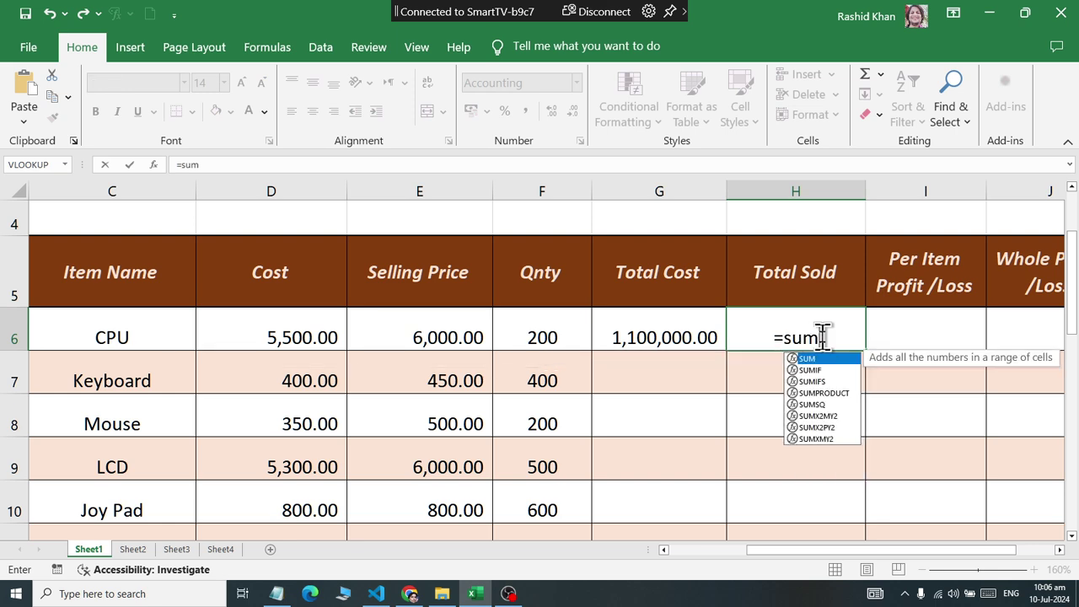
{"action": "type", "text": "("}
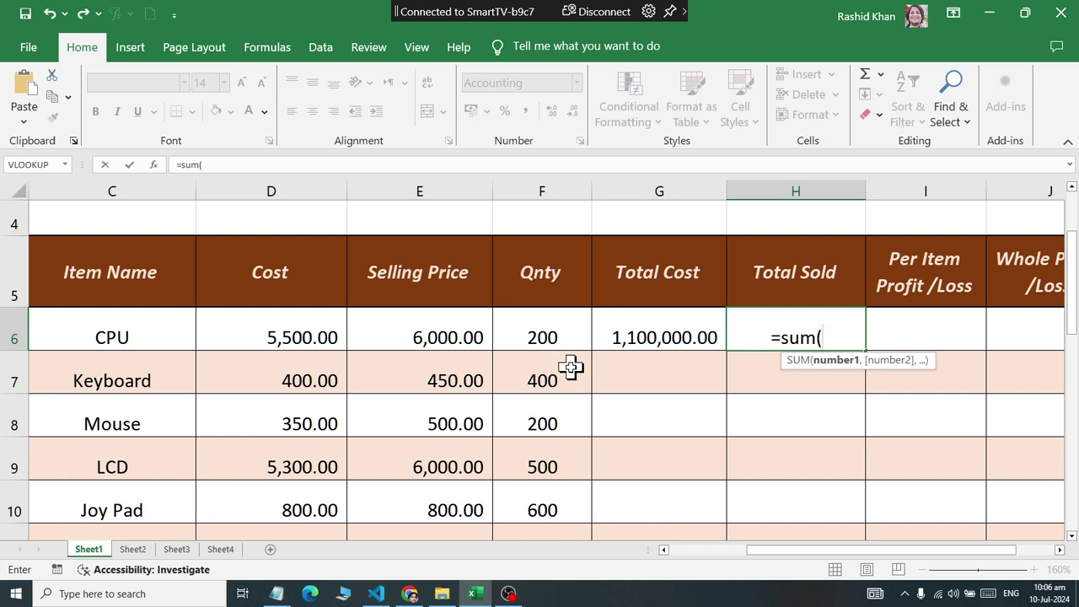
{"action": "type", "text": "e6"}
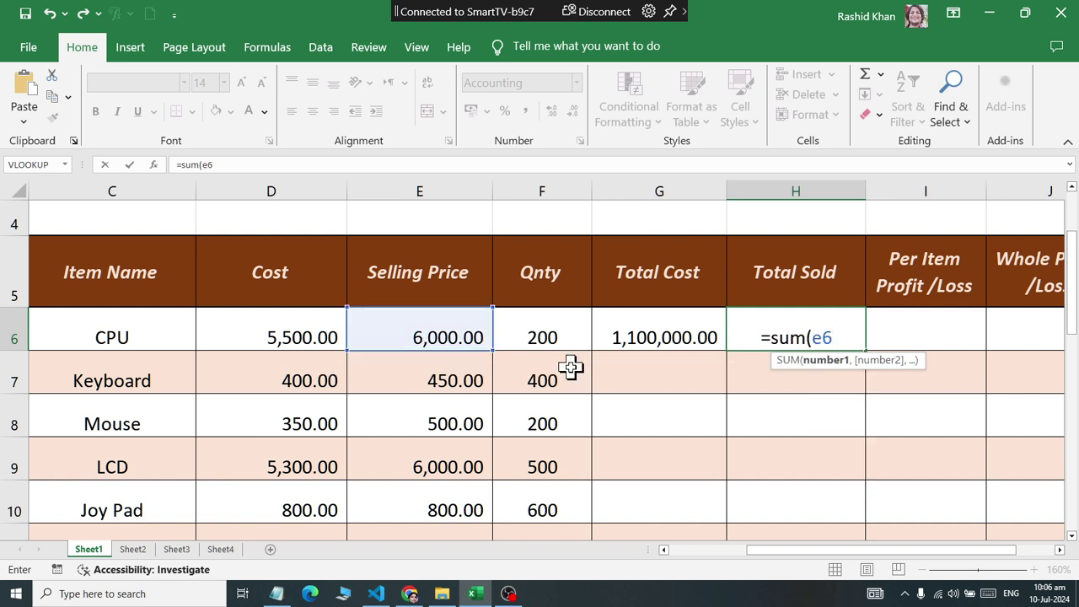
{"action": "type", "text": "*"}
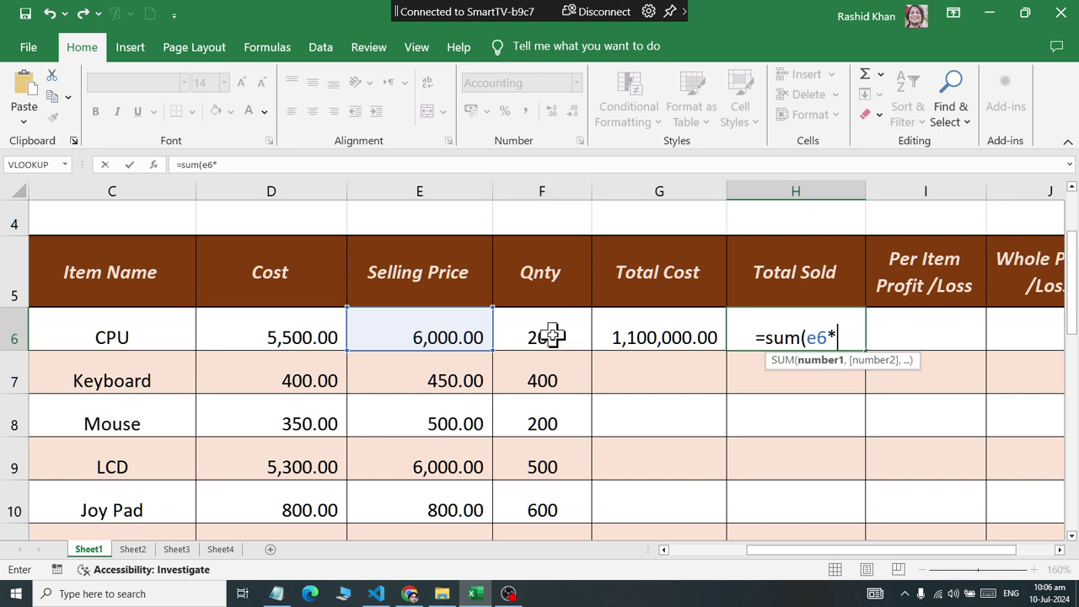
{"action": "type", "text": "f7"}
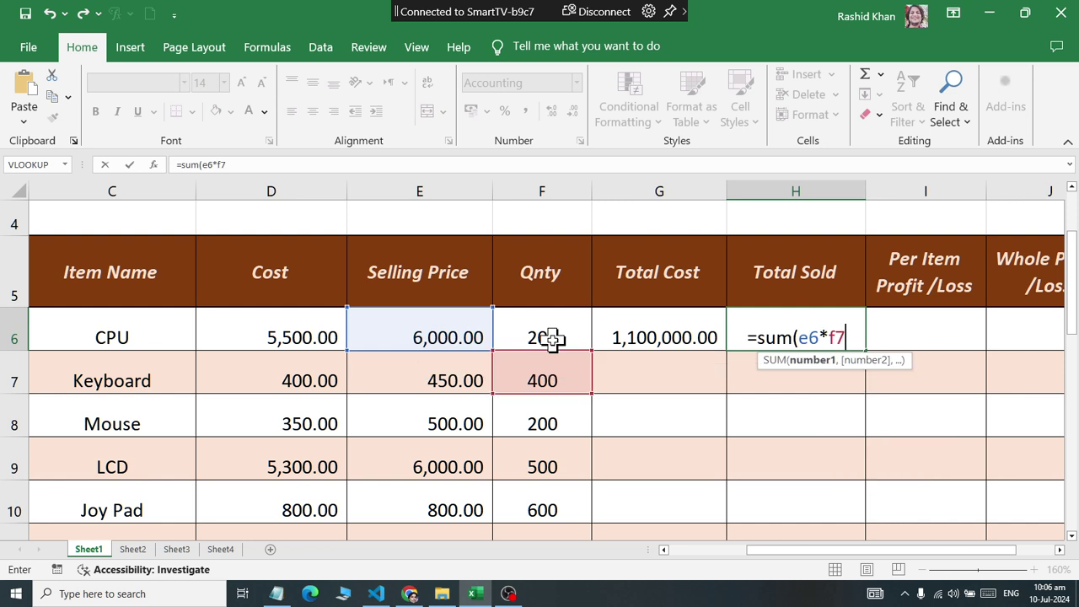
{"action": "key", "text": "BackSpace"}
{"action": "type", "text": "6)"}
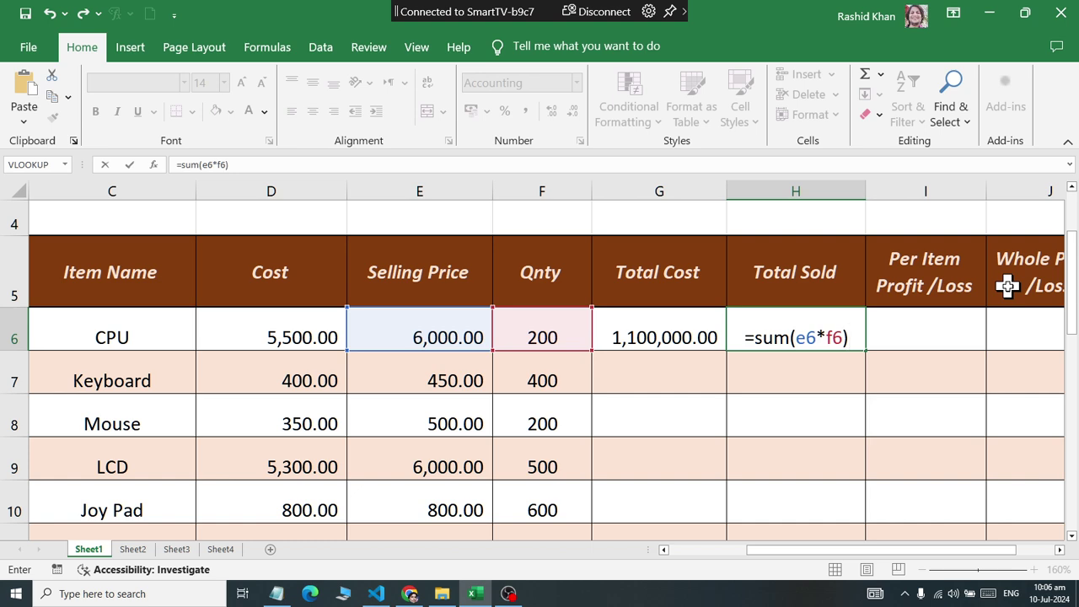
{"action": "key", "text": "Return"}
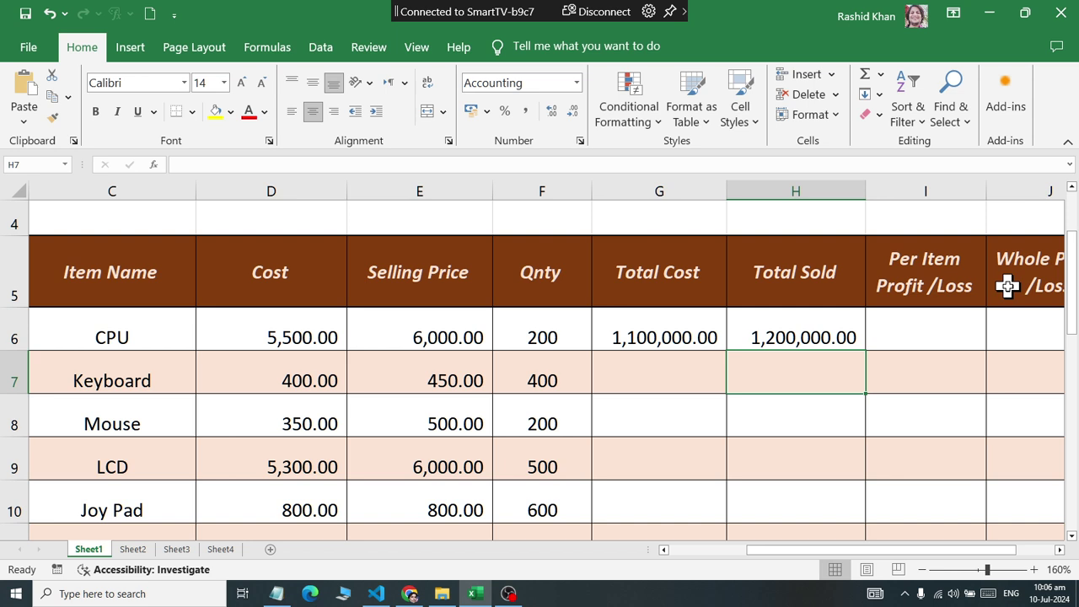
Fill the Total Cost and Total Sold formulas from row 6 down to row 25
{"action": "left_click", "coordinate": [690, 338]}
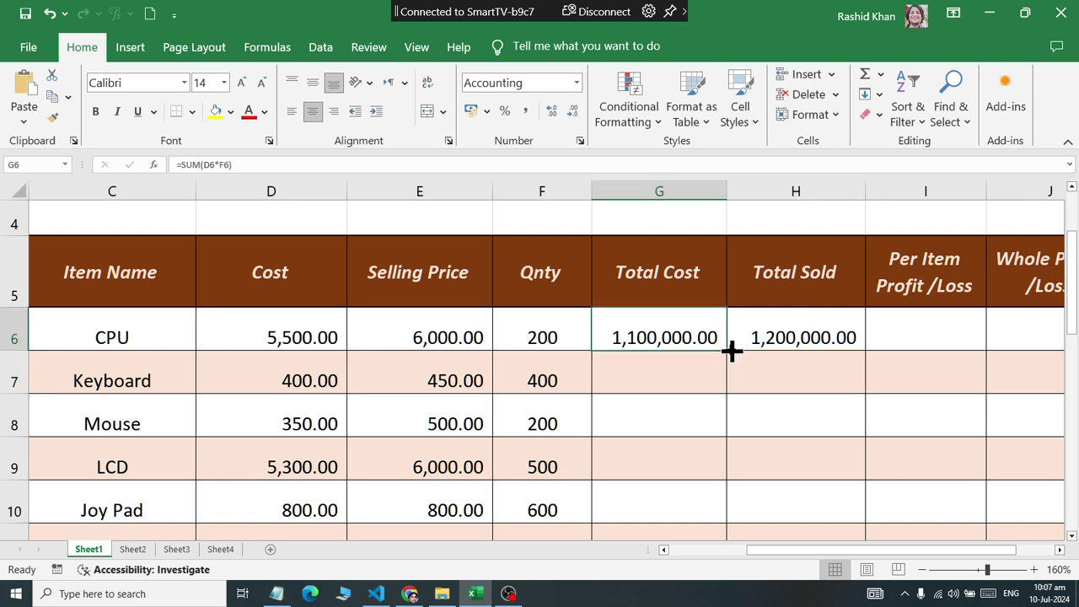
{"action": "double_click", "coordinate": [731, 353]}
{"action": "left_click", "coordinate": [831, 342]}
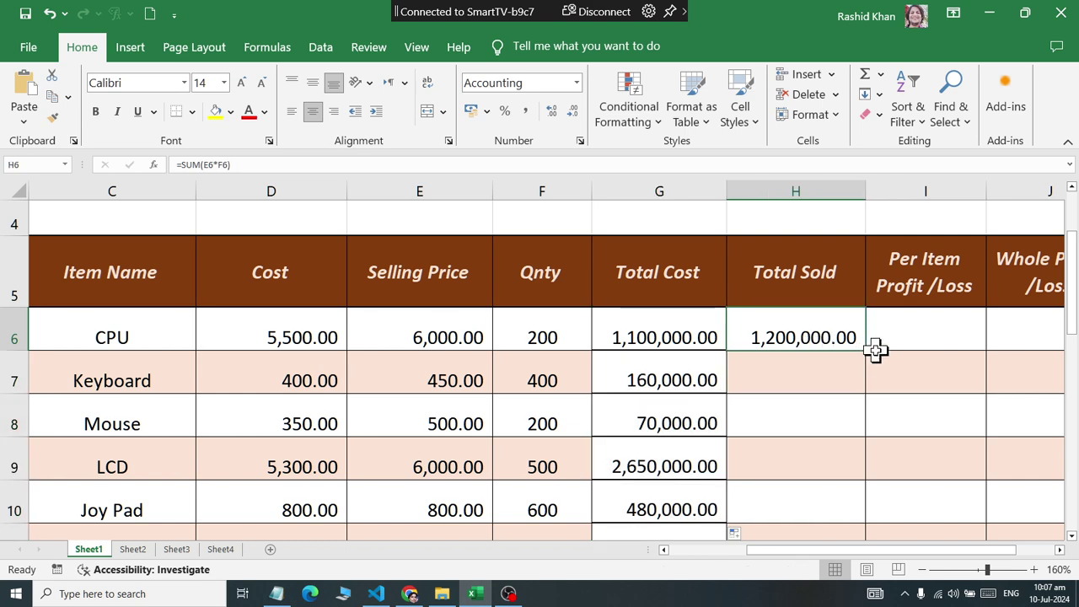
{"action": "double_click", "coordinate": [866, 352]}
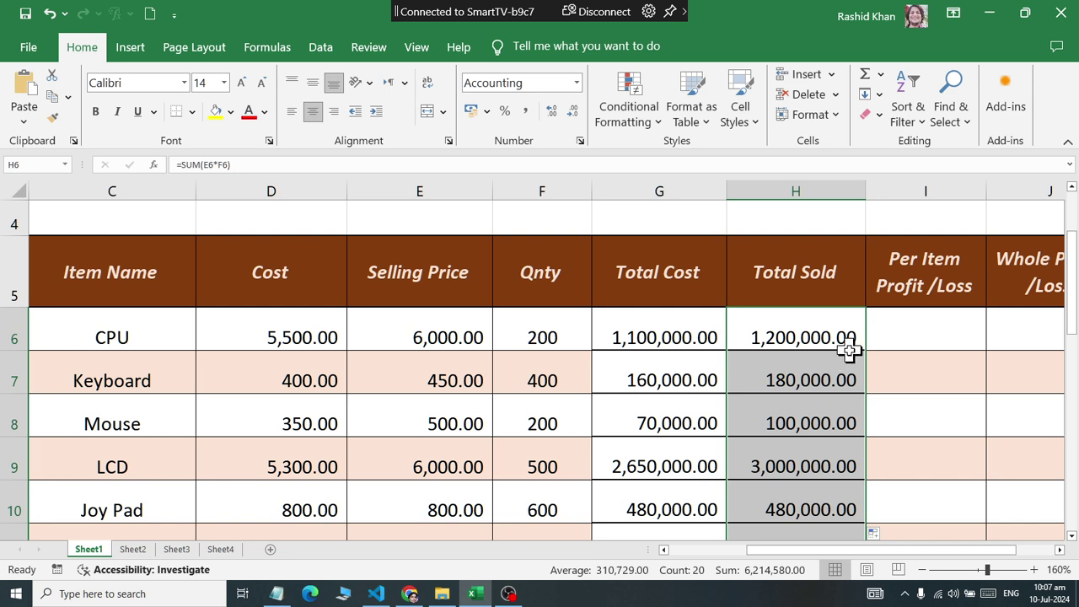
{"action": "key", "text": "ctrl+z"}
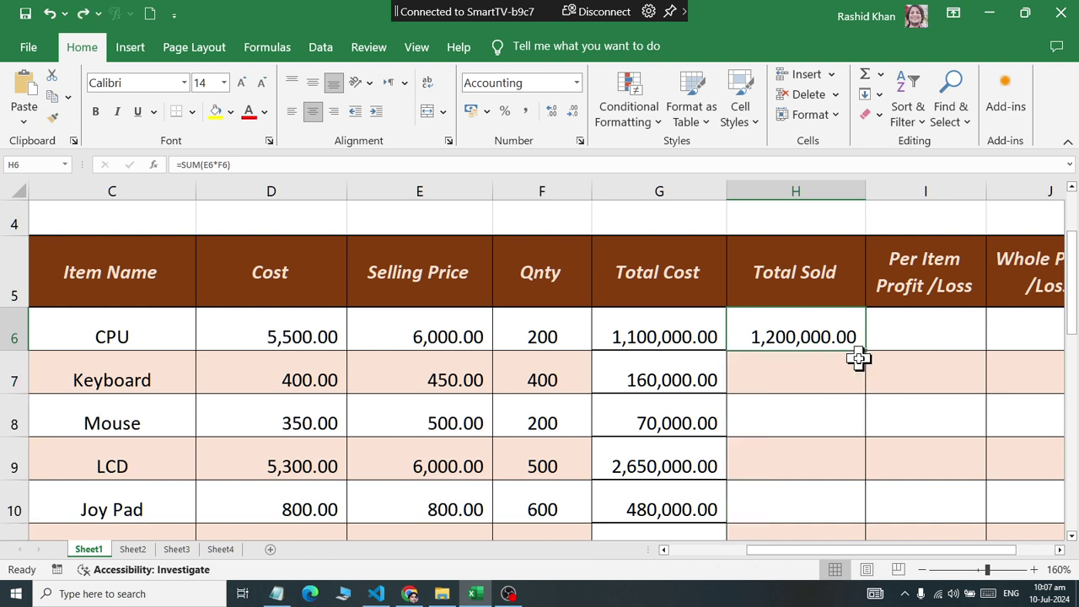
{"action": "left_click_drag", "start_coordinate": [868, 356], "coordinate": [865, 494]}
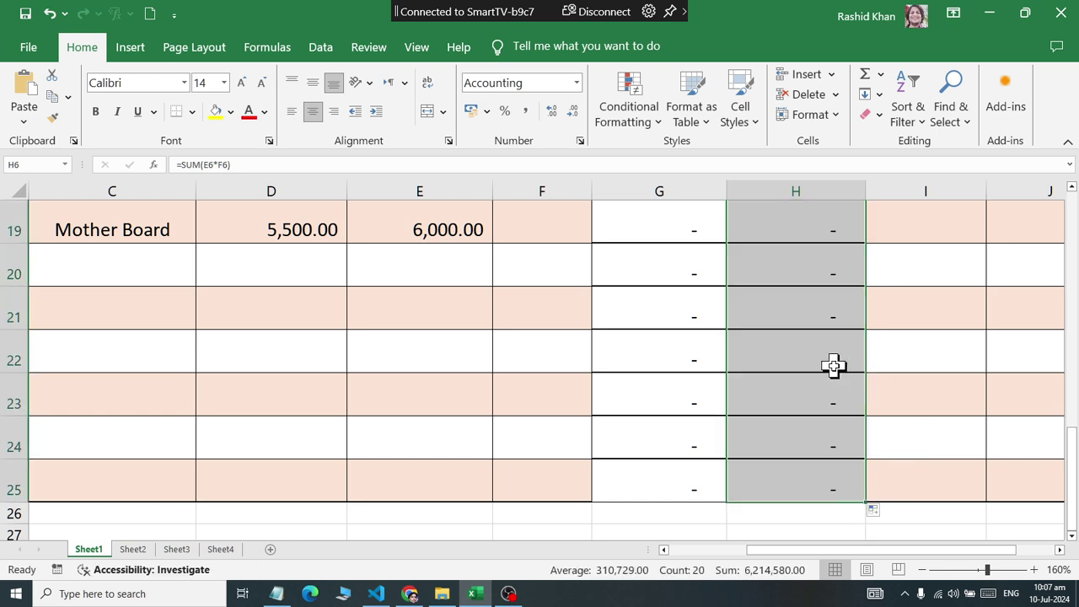
{"action": "scroll", "coordinate": [826, 369], "scroll_direction": "up", "scroll_amount": 5}
{"action": "left_click", "coordinate": [850, 337]}
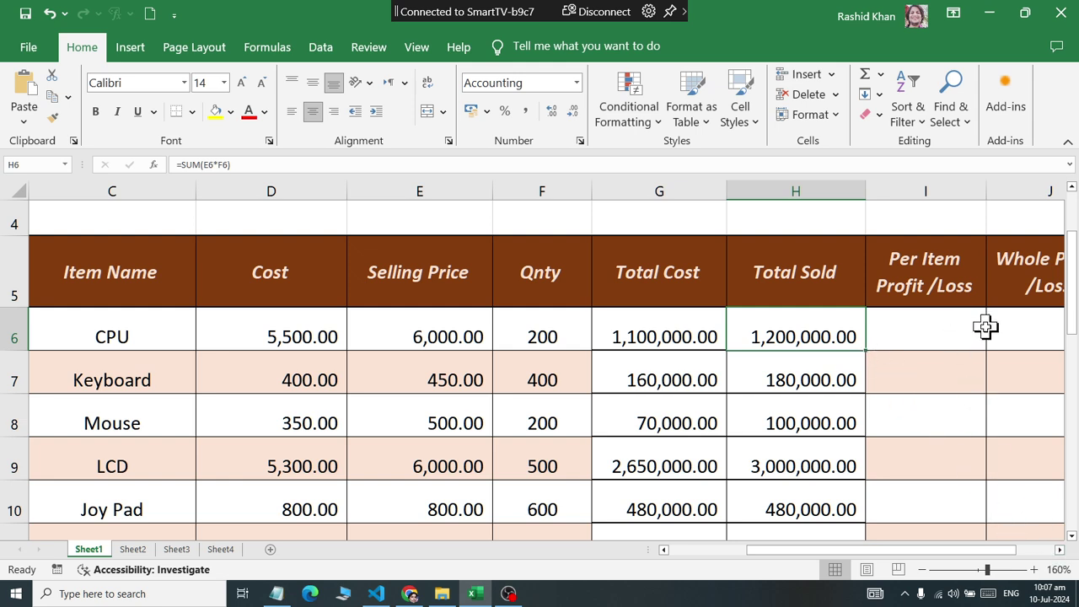
Switch to Notepad and add the line "profit = sold - cost" two blank lines below the Total Sold formula
{"action": "left_click", "coordinate": [1026, 332]}
{"action": "key", "text": "alt+Tab"}
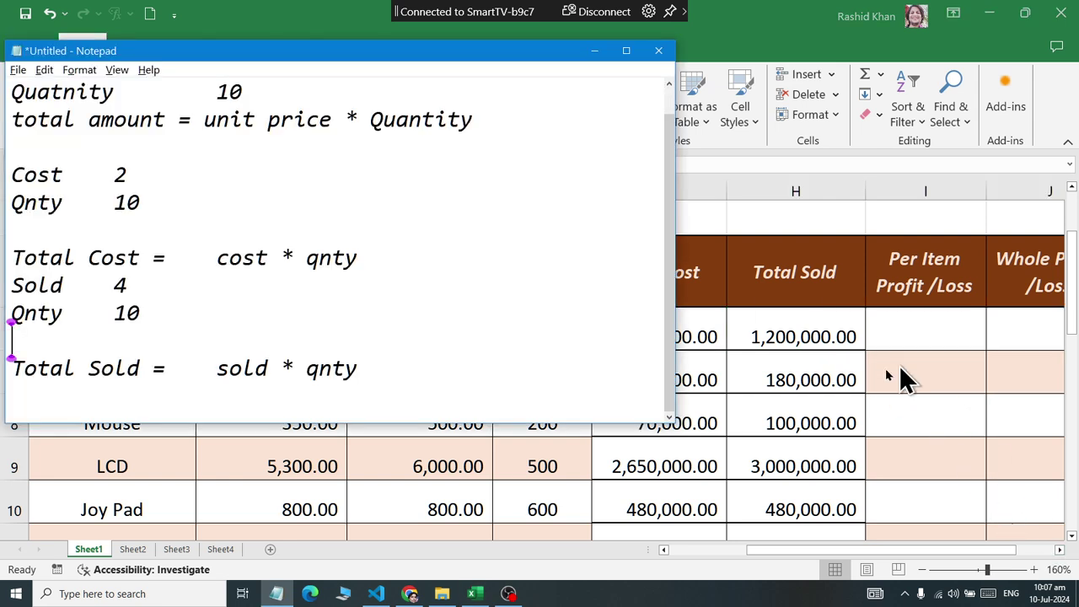
{"action": "left_click", "coordinate": [486, 363]}
{"action": "key", "text": "Return"}
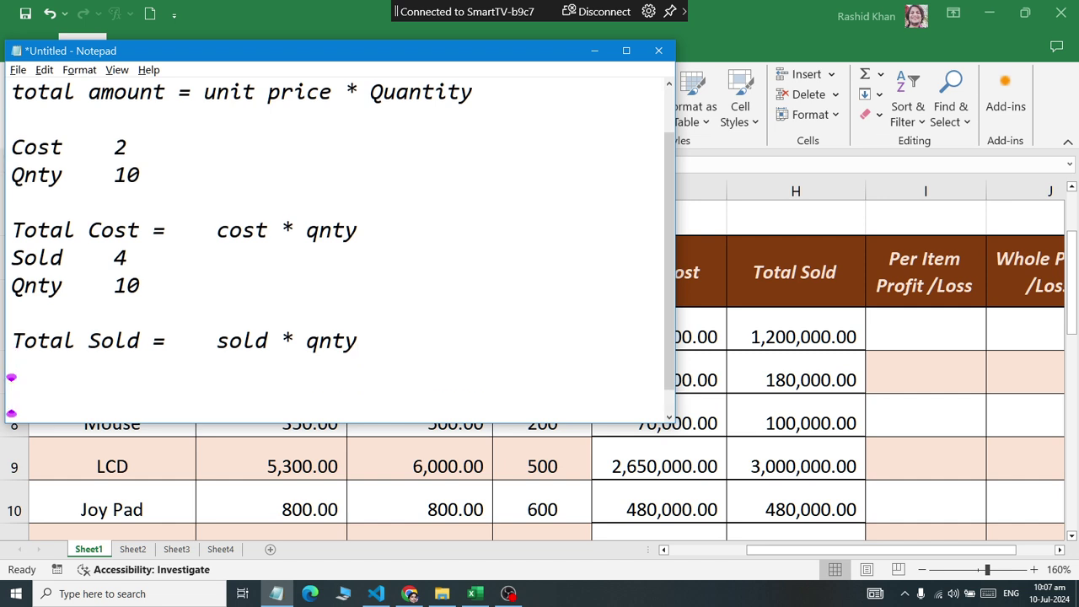
{"action": "key", "text": "Return"}
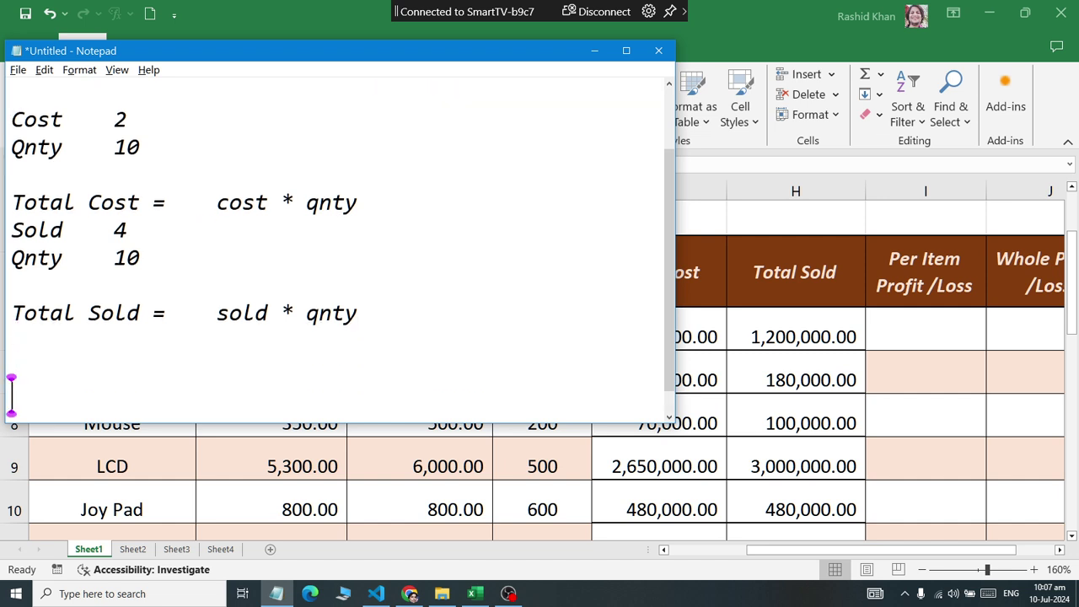
{"action": "type", "text": "profit = "}
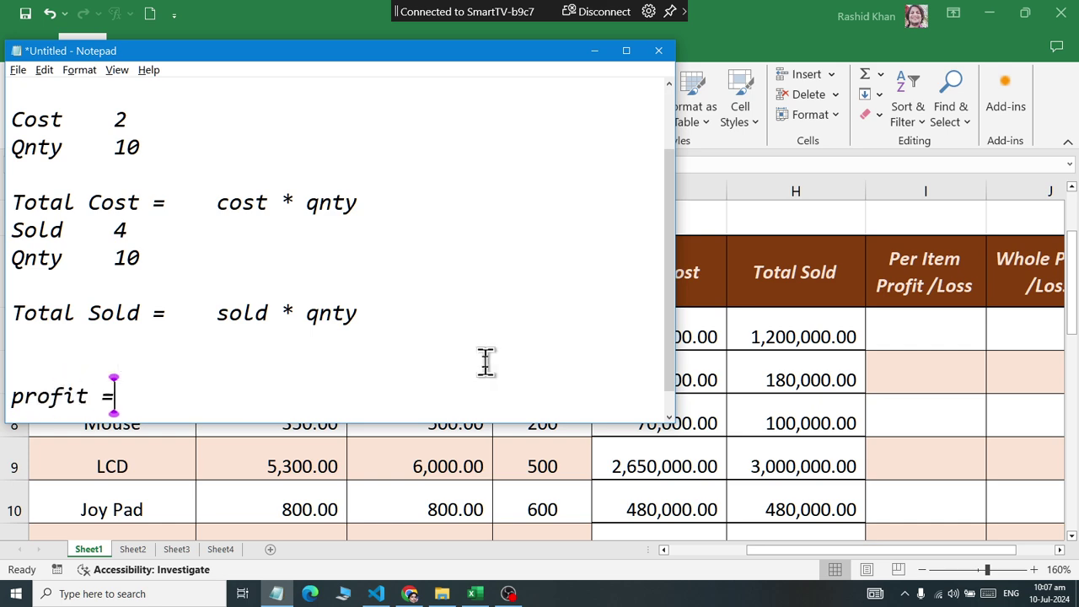
{"action": "type", "text": "sol"}
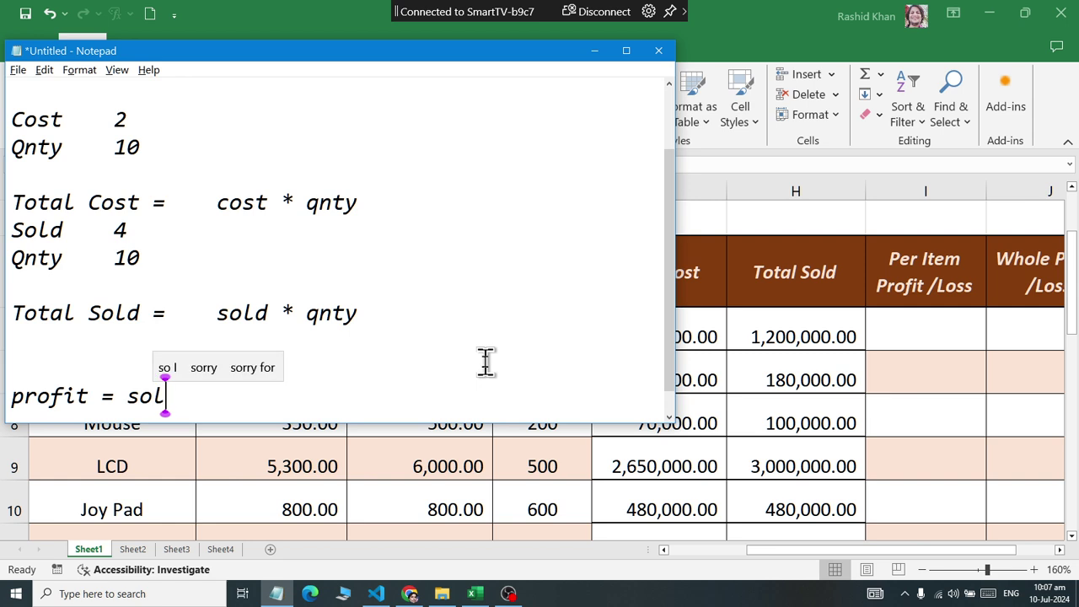
{"action": "type", "text": "d - cost"}
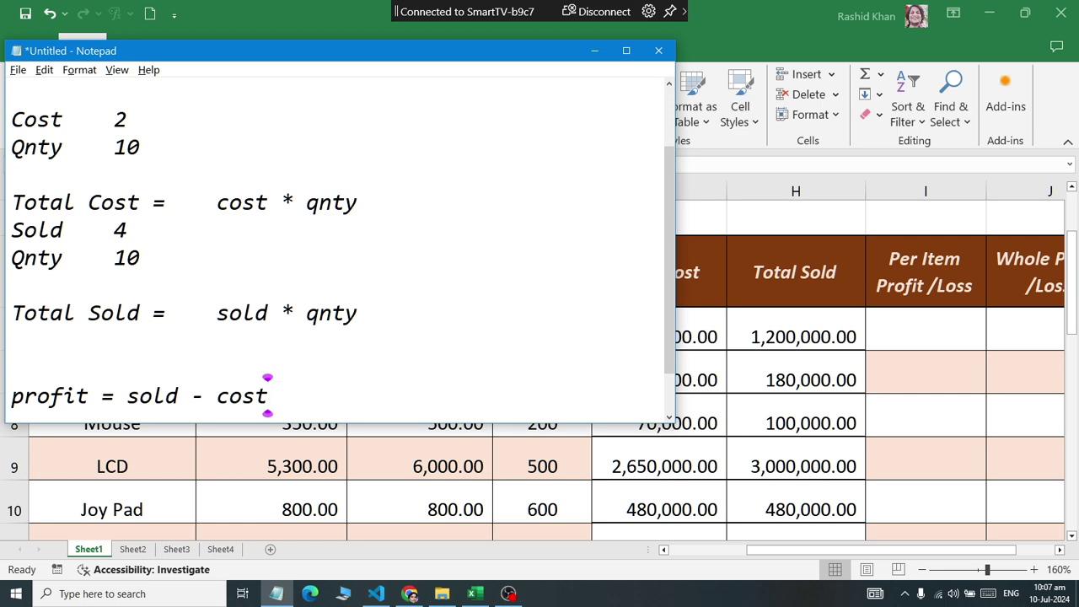
Directly below the profit formula, add the example "2 = 4 -2" with its equals sign spaced over toward the formula's
{"action": "key", "text": "Return"}
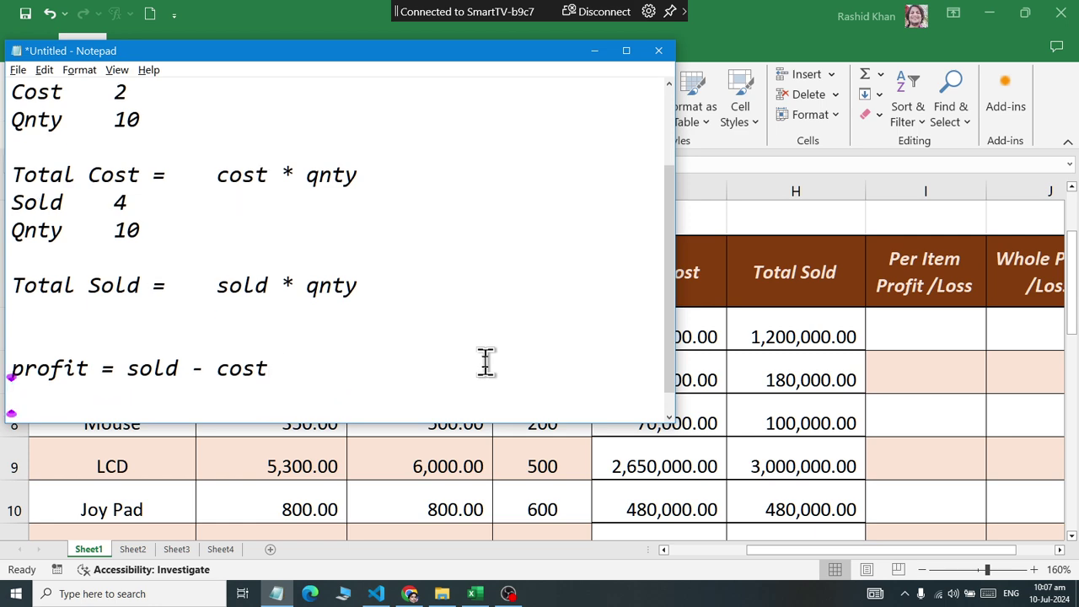
{"action": "left_click_drag", "start_coordinate": [11, 413], "coordinate": [126, 413]}
{"action": "type", "text": "4 -2"}
{"action": "left_click_drag", "start_coordinate": [177, 414], "coordinate": [12, 413]}
{"action": "type", "text": "2 ="}
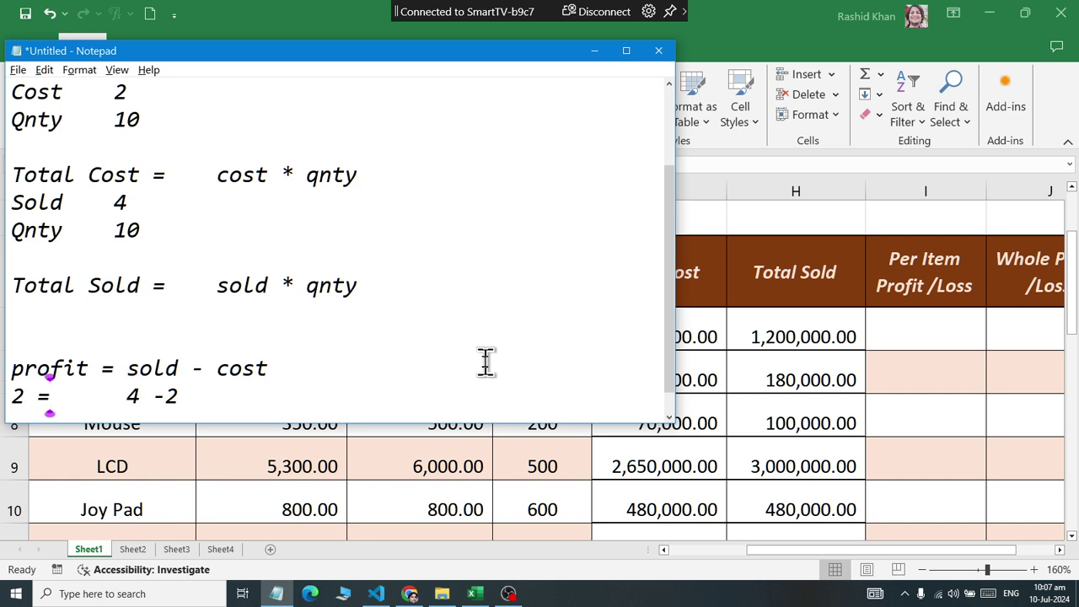
{"action": "key", "text": "Left"}
{"action": "key", "text": "Left"}
{"action": "key", "text": "Left"}
{"action": "key", "text": "Right"}
{"action": "key", "text": "Tab"}
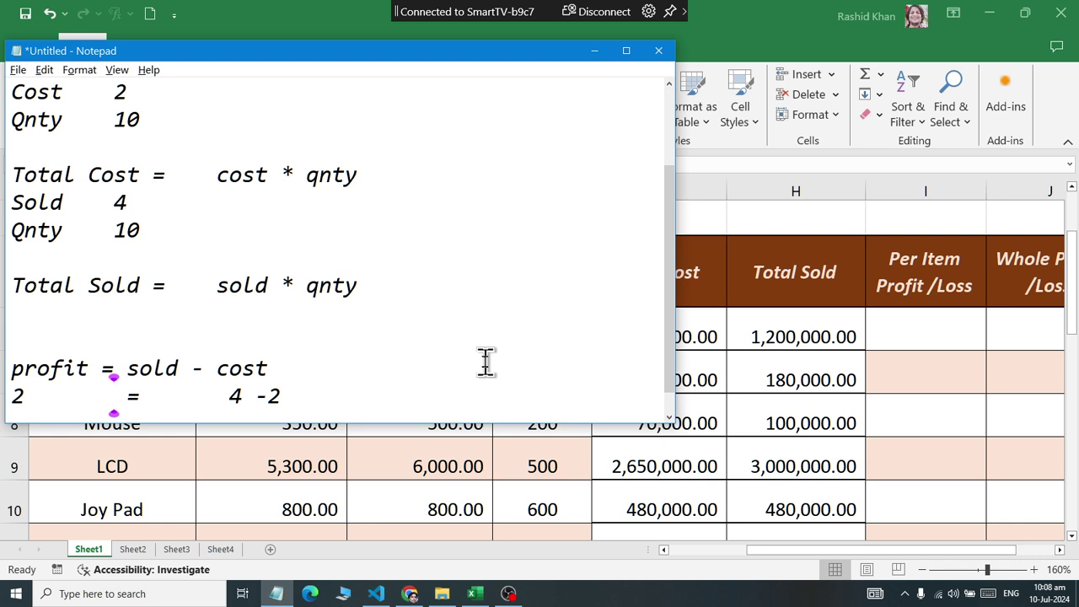
{"action": "key", "text": "Right"}
{"action": "key", "text": "Right"}
{"action": "key", "text": "BackSpace"}
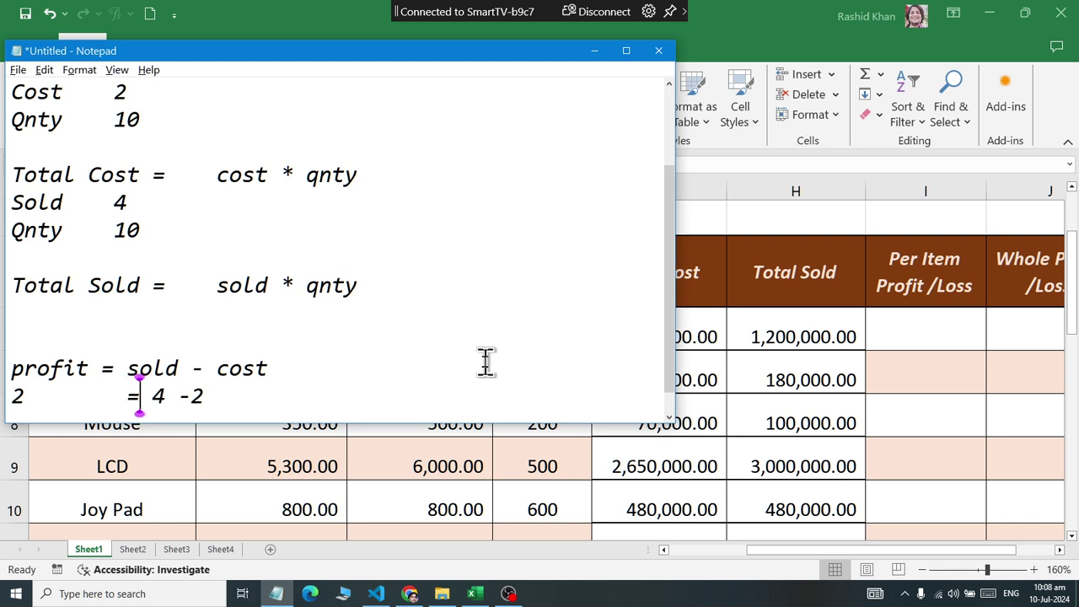
{"action": "key", "text": "Home"}
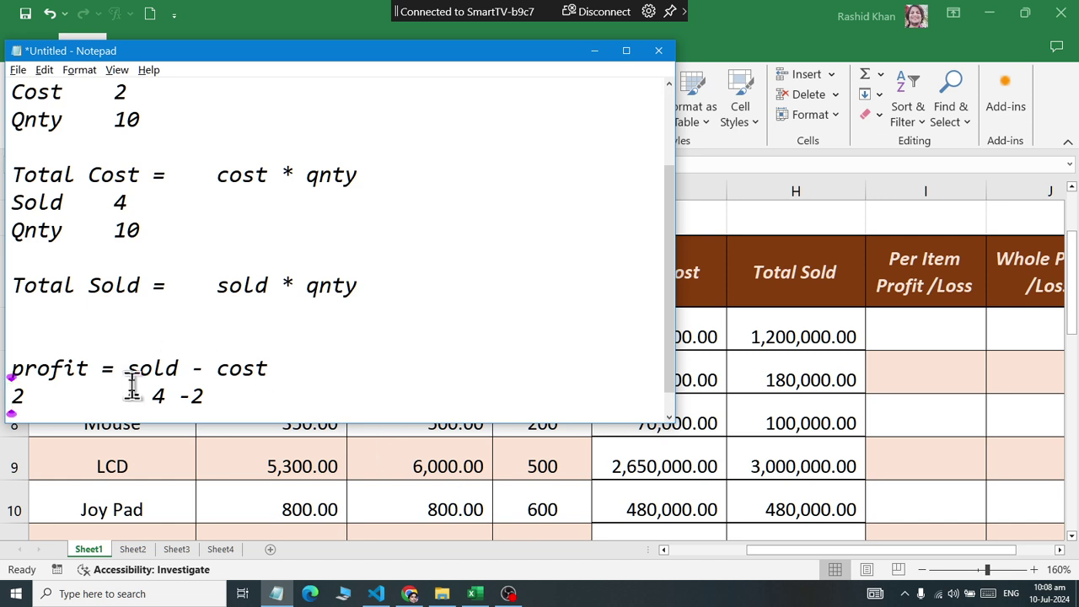
{"action": "left_click", "coordinate": [229, 387]}
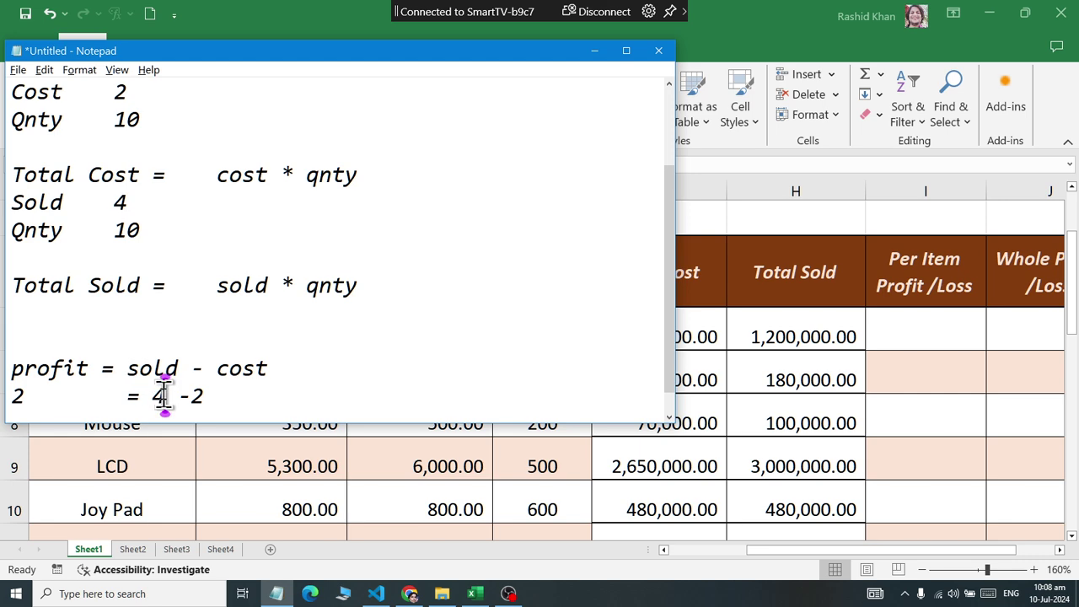
{"action": "left_click_drag", "start_coordinate": [139, 371], "coordinate": [281, 369]}
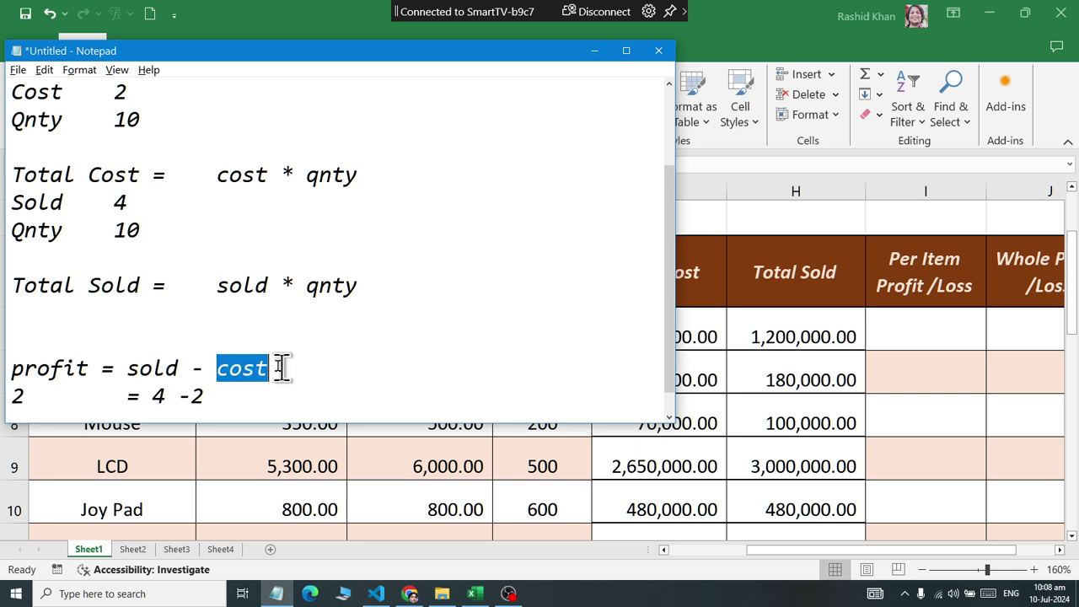
{"action": "left_click", "coordinate": [243, 392]}
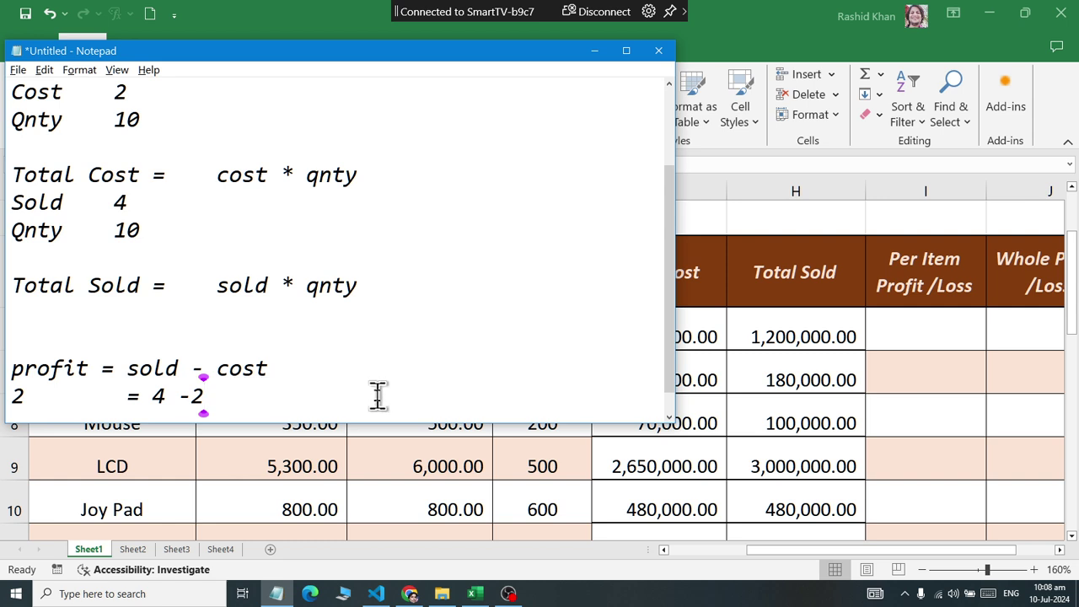
{"action": "left_click", "coordinate": [114, 95]}
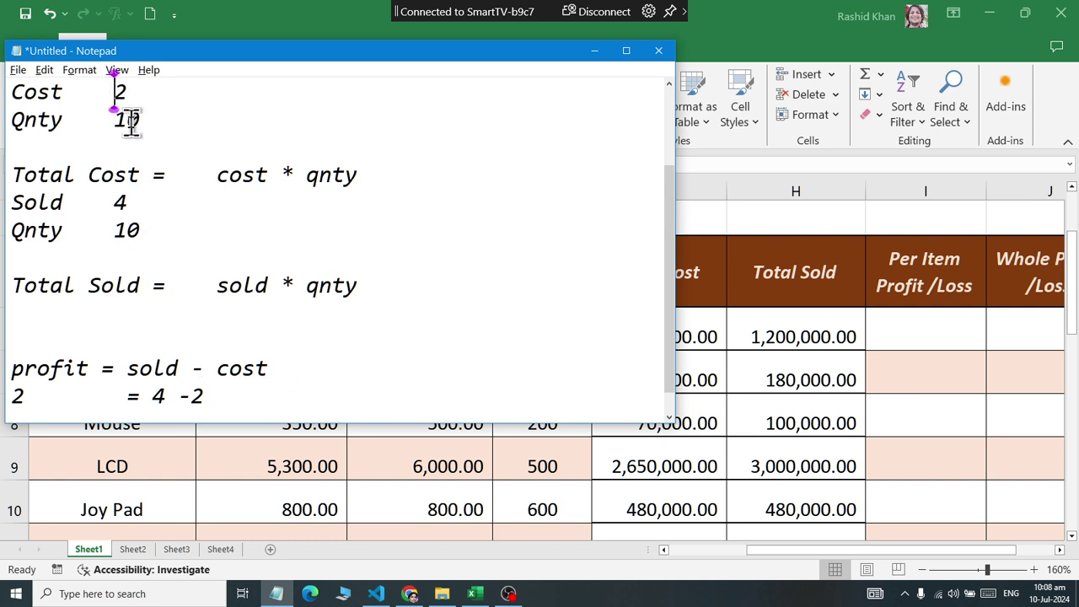
{"action": "left_click", "coordinate": [126, 120]}
After a blank line below the example, add the formula line "profit = total sold - total cost"
{"action": "left_click_drag", "start_coordinate": [116, 148], "coordinate": [270, 406]}
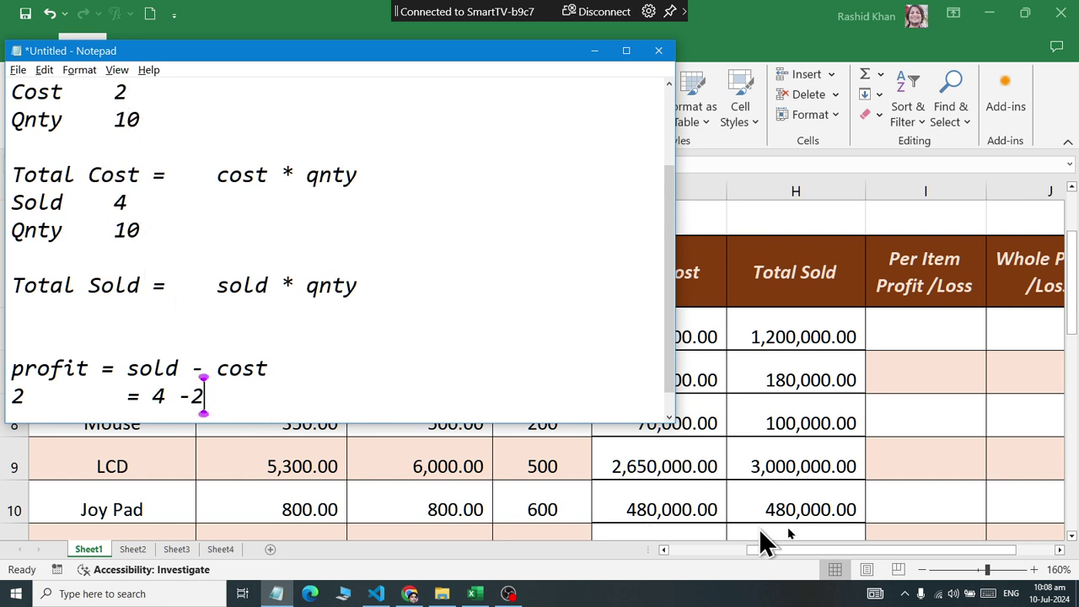
{"action": "key", "text": "Return"}
{"action": "key", "text": "Return"}
{"action": "type", "text": "profi"}
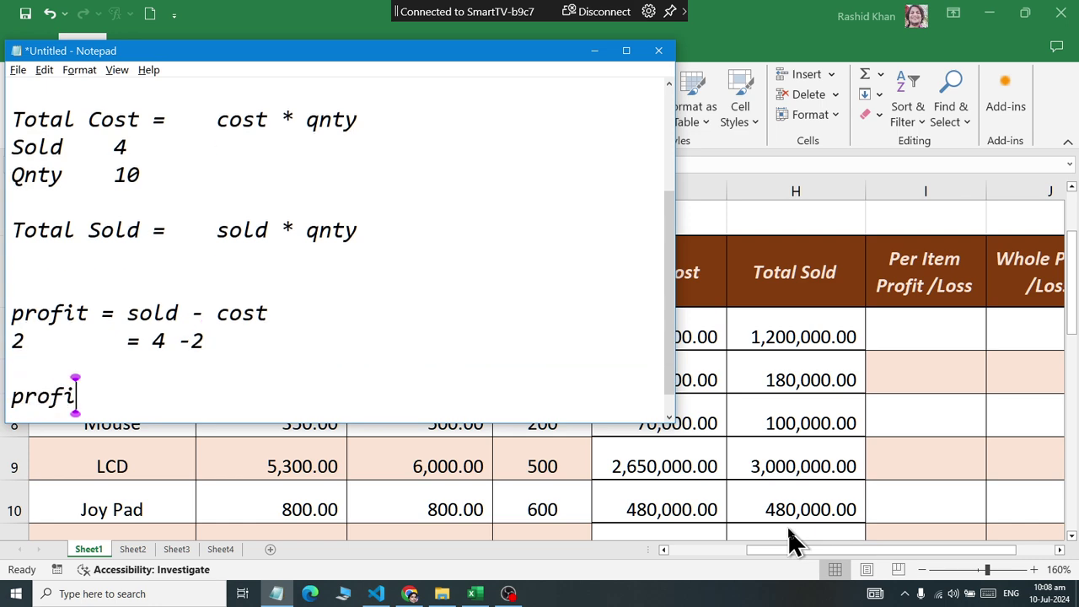
{"action": "type", "text": "t = sold -"}
{"action": "key", "text": "BackSpace"}
{"action": "type", "text": "= "}
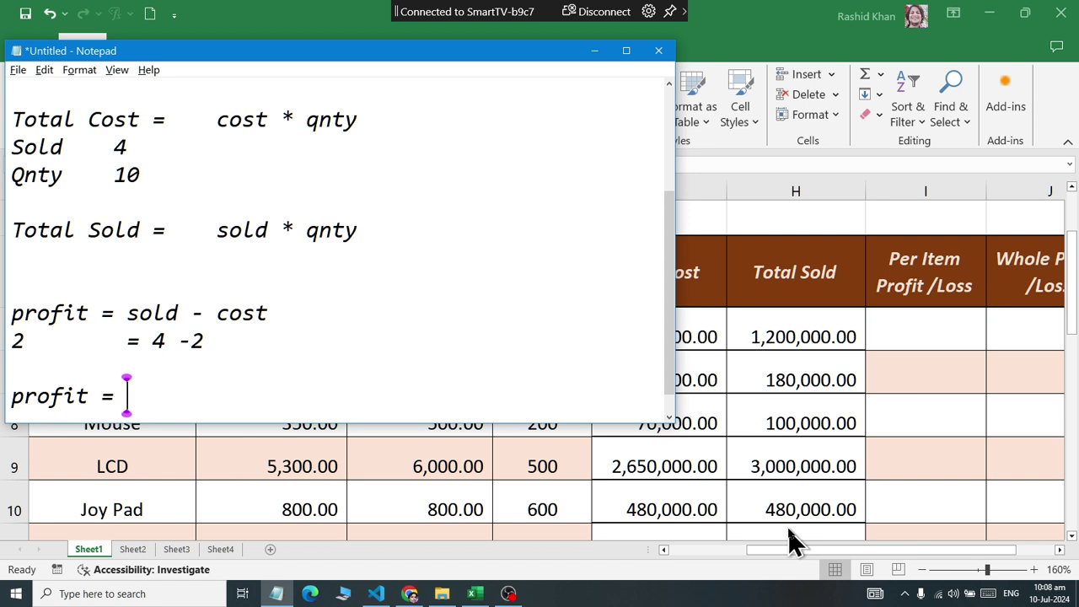
{"action": "type", "text": "sold"}
{"action": "key", "text": "BackSpace"}
{"action": "key", "text": "BackSpace"}
{"action": "key", "text": "BackSpace"}
{"action": "type", "text": "tal"}
{"action": "key", "text": "BackSpace"}
{"action": "key", "text": "BackSpace"}
{"action": "key", "text": "BackSpace"}
{"action": "key", "text": "BackSpace"}
{"action": "type", "text": "total "}
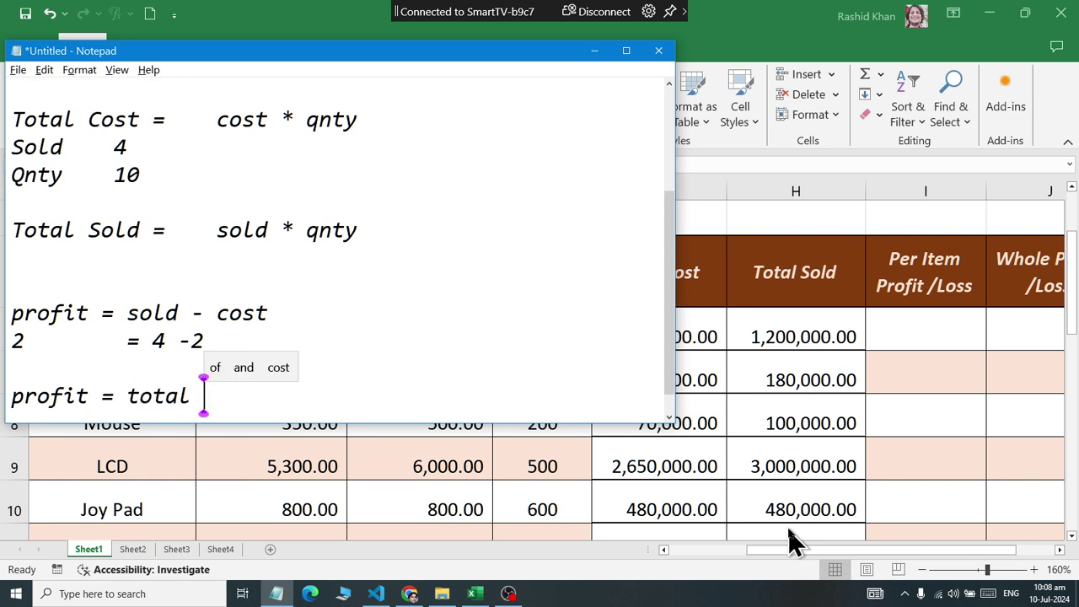
{"action": "type", "text": "sold - "}
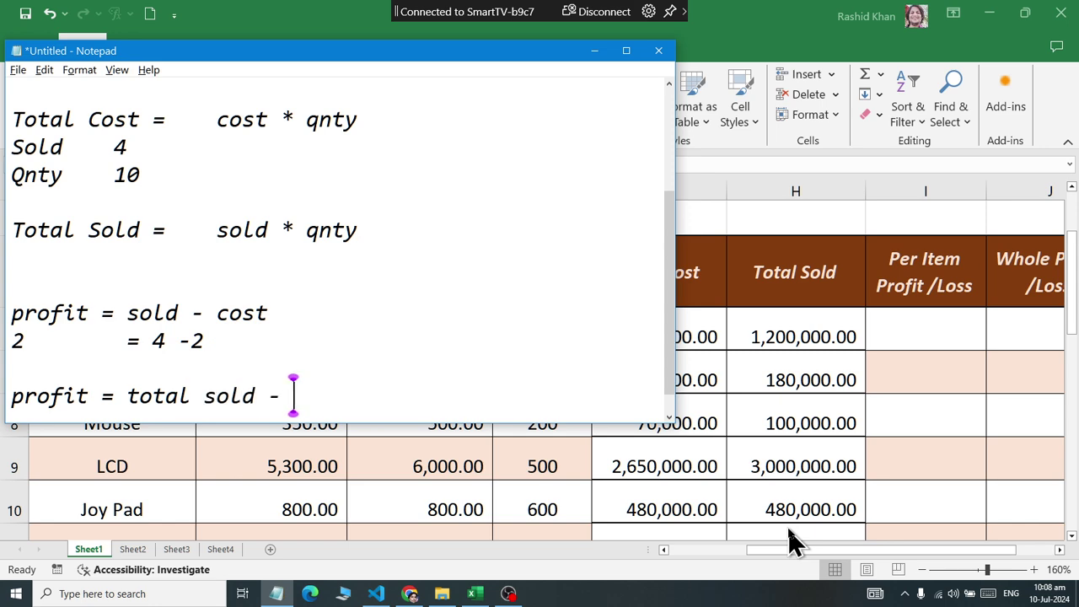
{"action": "type", "text": "total cost"}
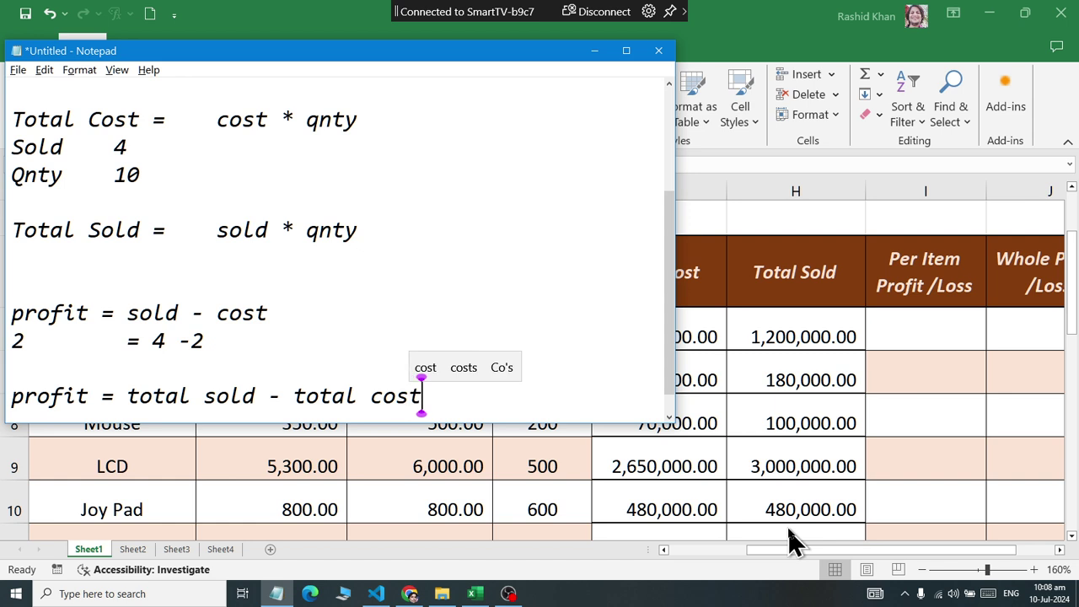
Insert the word "whole" in front of "profit" in the total sold minus total cost formula
{"action": "key", "text": "Home"}
{"action": "type", "text": "whol"}
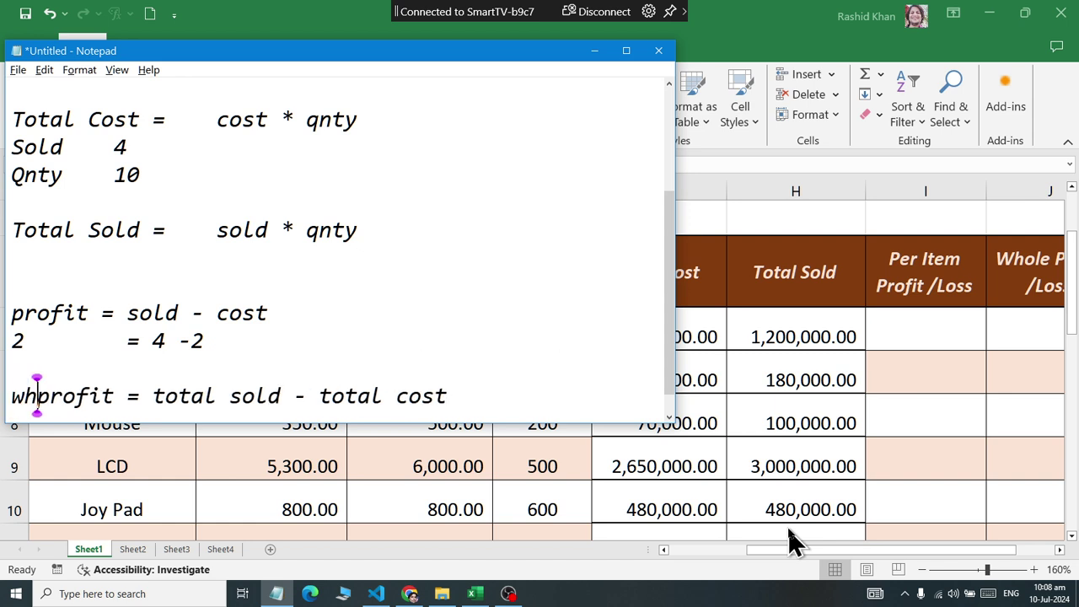
{"action": "type", "text": "e"}
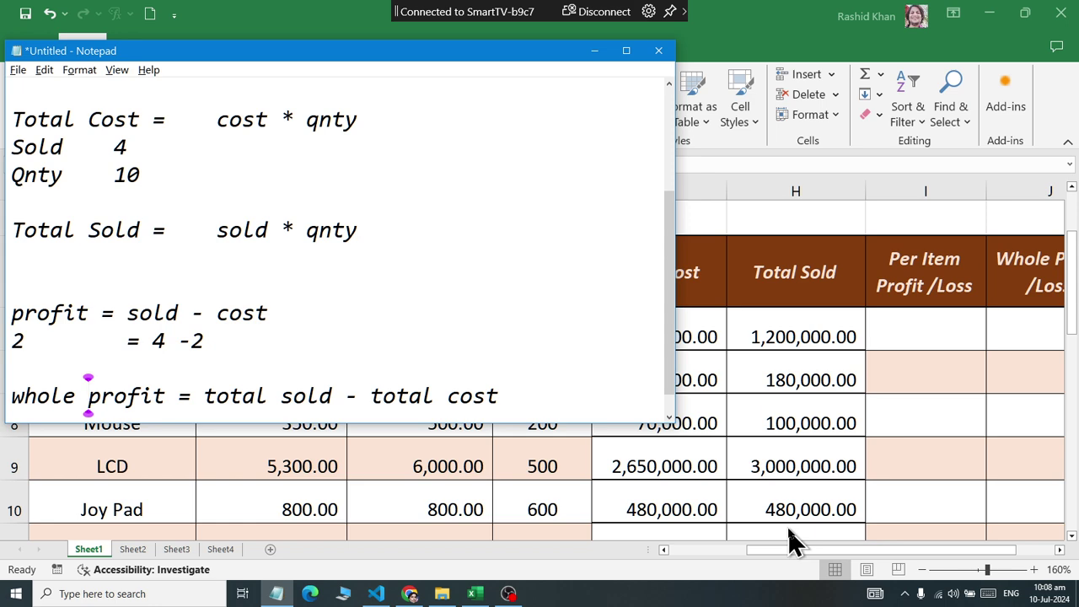
After a blank line below the whole profit formula, add the example line "20 = 40 - 20"
{"action": "scroll", "coordinate": [739, 413], "scroll_direction": "down", "scroll_amount": 1}
{"action": "left_click", "coordinate": [549, 388]}
{"action": "key", "text": "Return"}
{"action": "key", "text": "Return"}
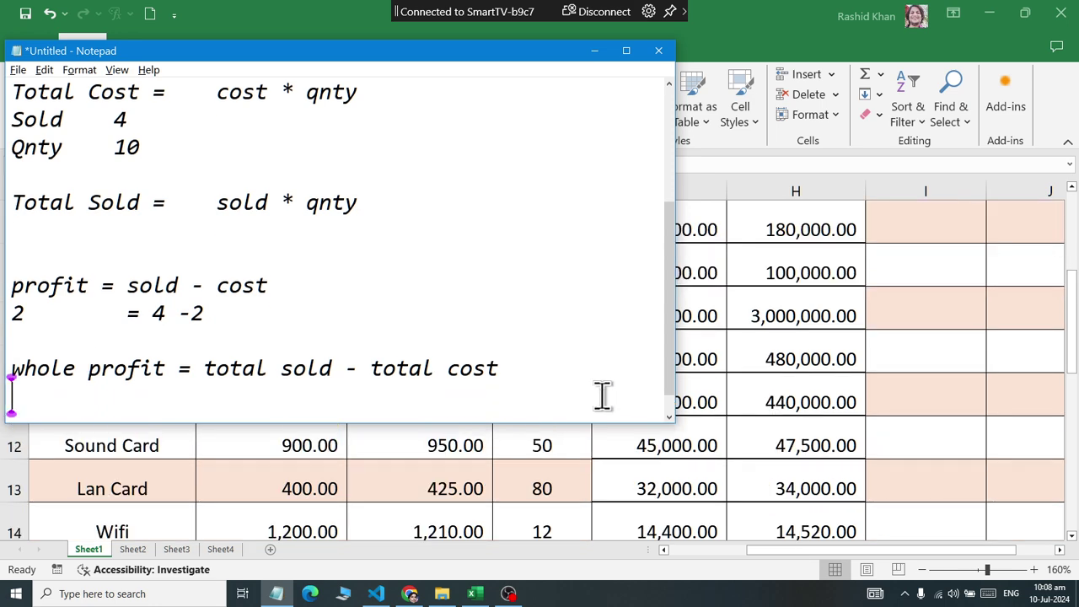
{"action": "type", "text": "20 ="}
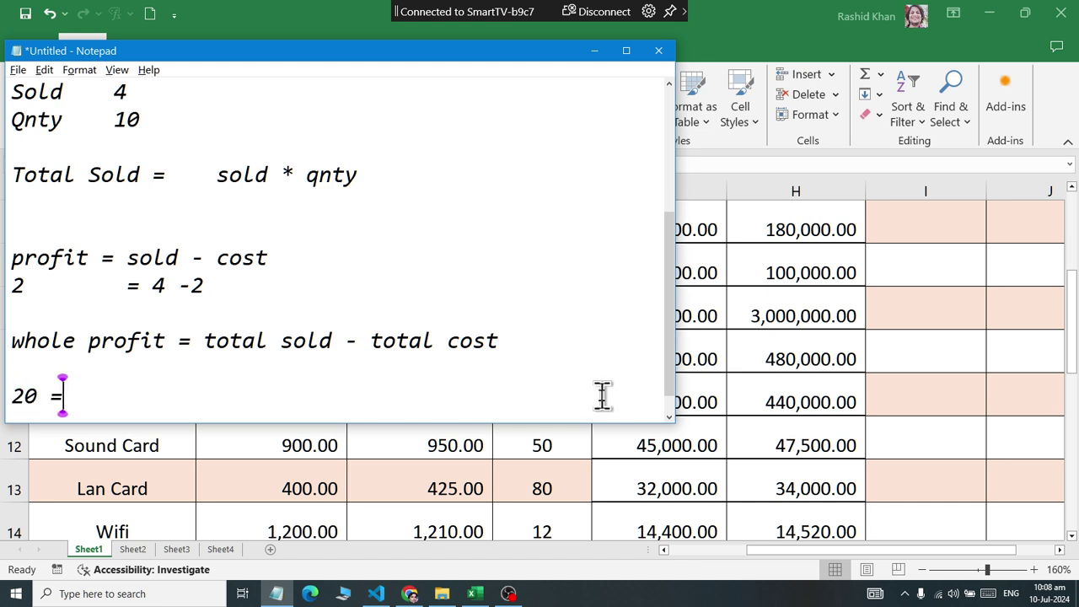
{"action": "type", "text": " 40"}
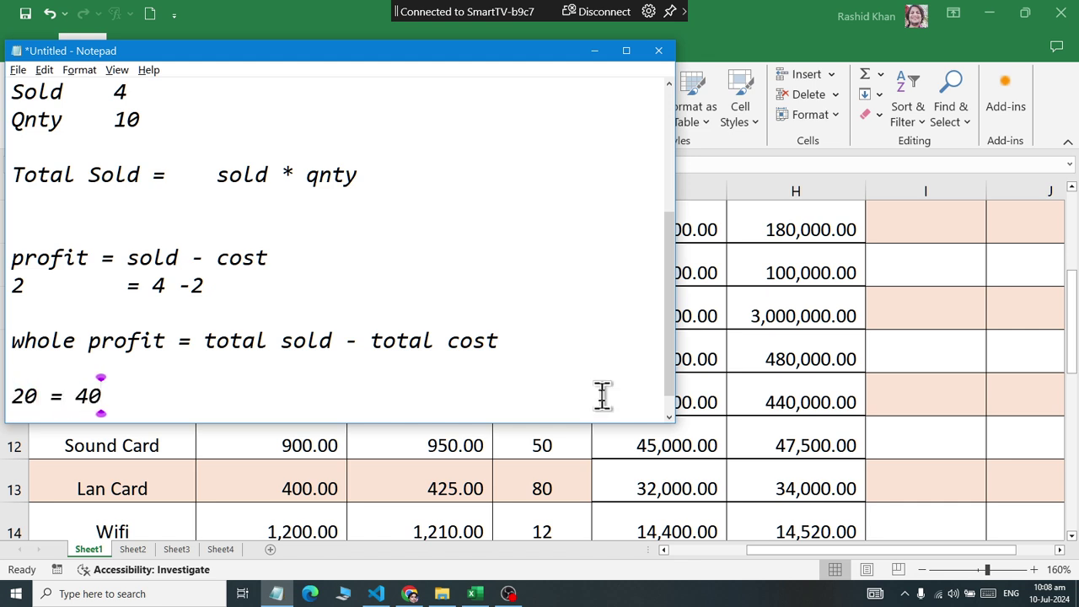
{"action": "type", "text": " - 20"}
{"action": "key", "text": "BackSpace"}
{"action": "type", "text": "- 20"}
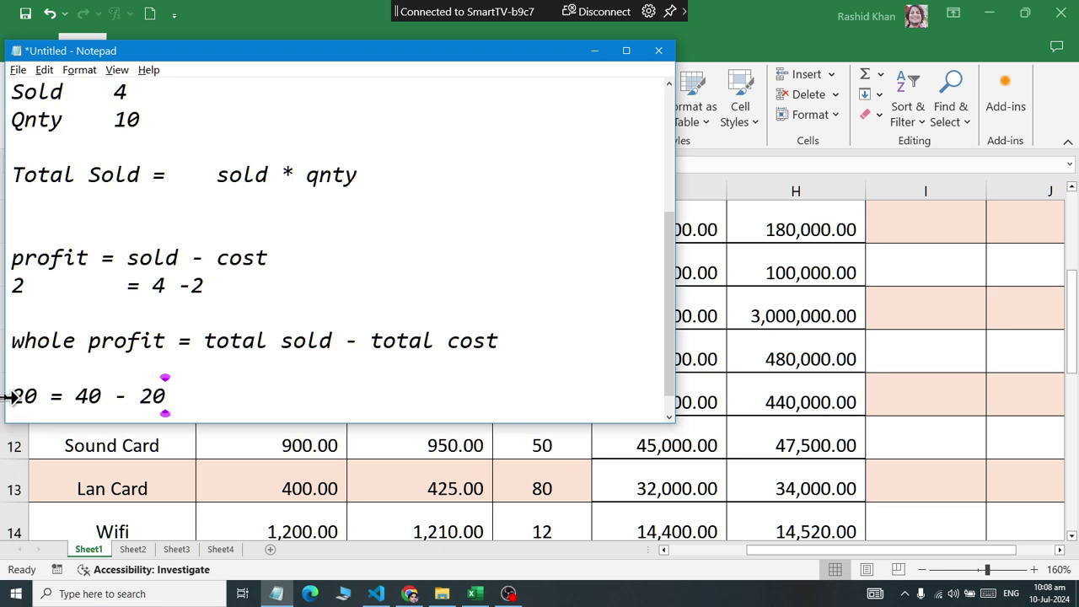
Swap the two numbers in the "profit = sold - cost" example so the calculation reads "2 -4"
{"action": "left_click_drag", "start_coordinate": [11, 396], "coordinate": [28, 401]}
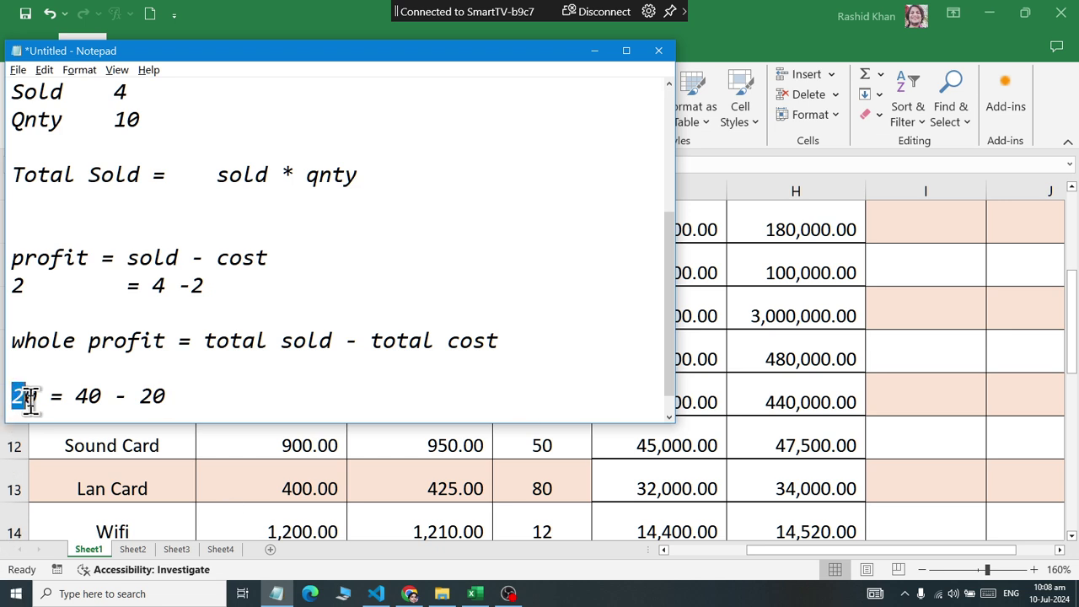
{"action": "left_click_drag", "start_coordinate": [12, 285], "coordinate": [23, 285]}
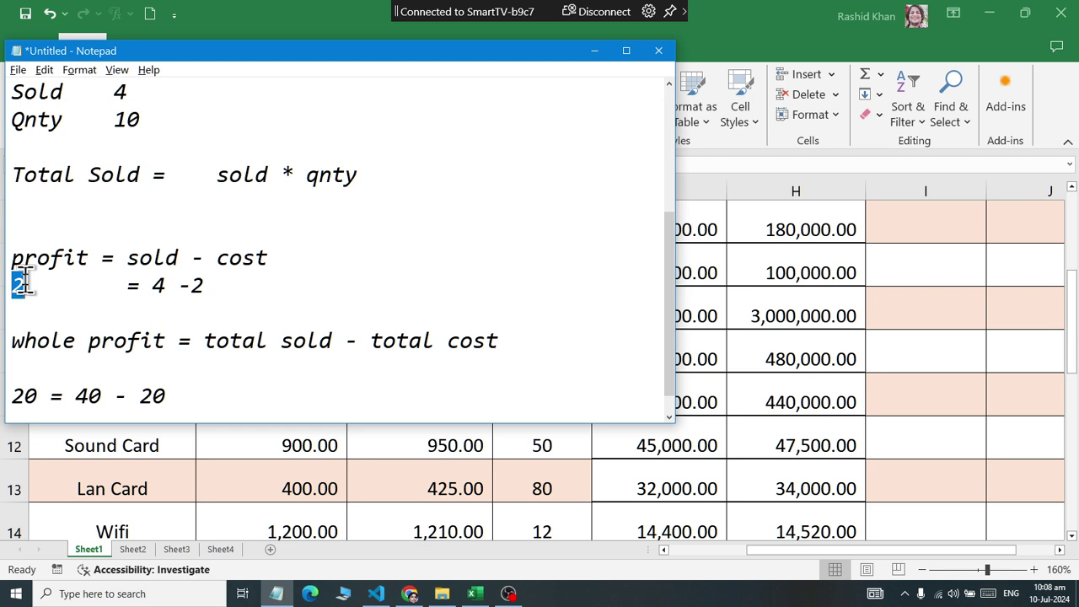
{"action": "left_click", "coordinate": [163, 285]}
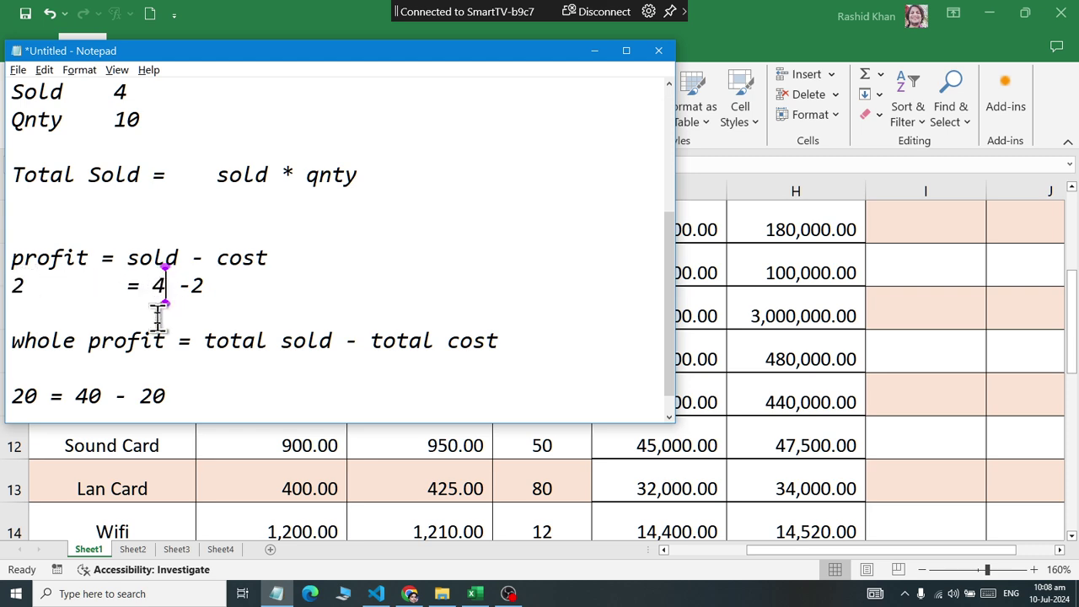
{"action": "key", "text": "BackSpace"}
{"action": "type", "text": "2"}
{"action": "key", "text": "Right"}
{"action": "key", "text": "Right"}
{"action": "key", "text": "Right"}
{"action": "key", "text": "BackSpace"}
{"action": "type", "text": "4"}
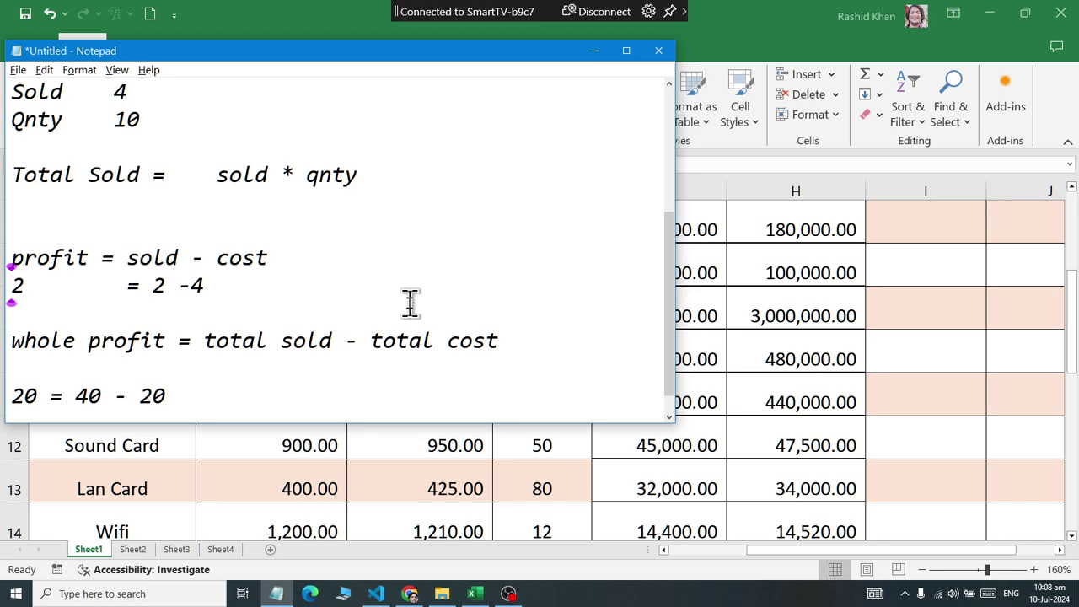
Rewrite the calculation in the "profit = sold - cost" example as "4 - 2"
{"action": "key", "text": "shift+Left"}
{"action": "key", "text": "ctrl+z"}
{"action": "key", "text": "BackSpace"}
{"action": "key", "text": "BackSpace"}
{"action": "key", "text": "BackSpace"}
{"action": "key", "text": "BackSpace"}
{"action": "type", "text": "4 -"}
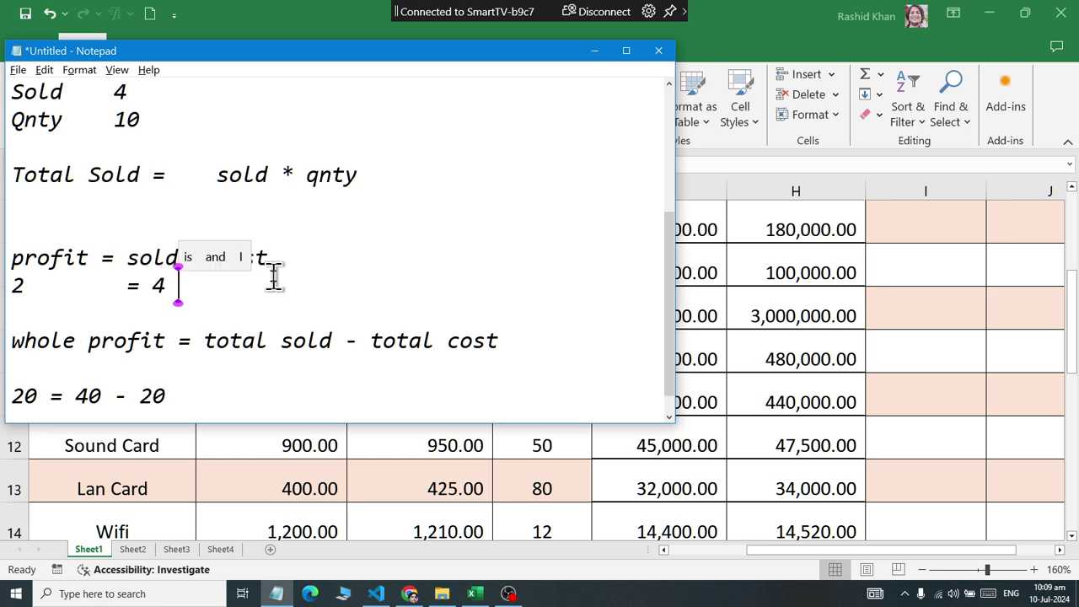
{"action": "type", "text": " 2"}
Duplicate the "profit = sold - cost" formula and its example line below the originals, separated by a blank line
{"action": "left_click_drag", "start_coordinate": [274, 278], "coordinate": [8, 286]}
{"action": "left_click_drag", "start_coordinate": [260, 277], "coordinate": [5, 253]}
{"action": "key", "text": "ctrl+c"}
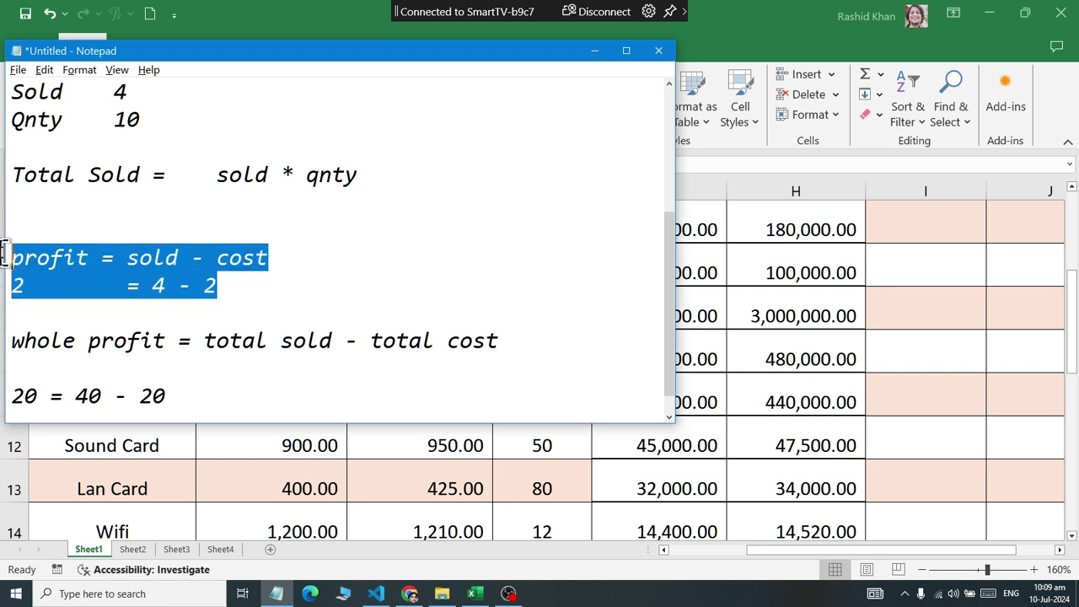
{"action": "left_click", "coordinate": [48, 285]}
{"action": "key", "text": "Return"}
{"action": "key", "text": "Return"}
{"action": "key", "text": "ctrl+v"}
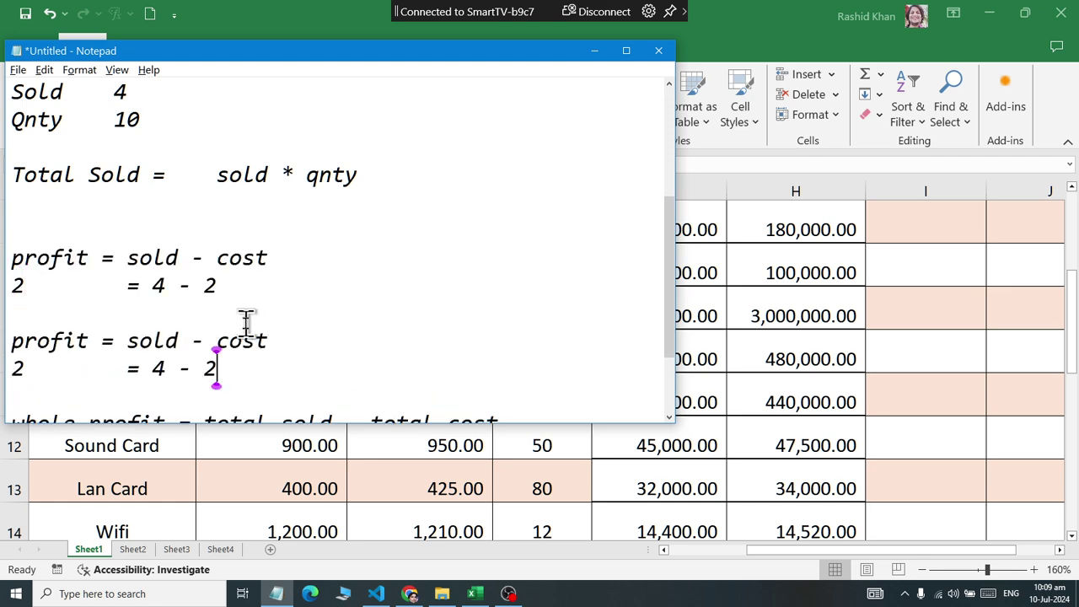
Turn the duplicated profit formula into "Loss = sold - cost" with the example line "-2 = 2 - 4"
{"action": "double_click", "coordinate": [39, 339]}
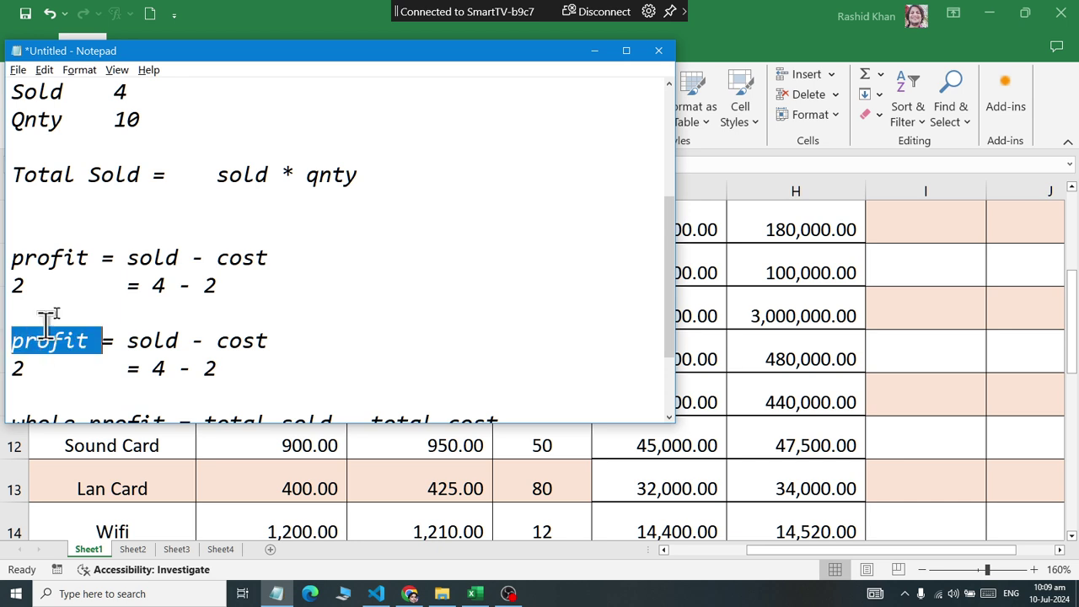
{"action": "type", "text": "Loss"}
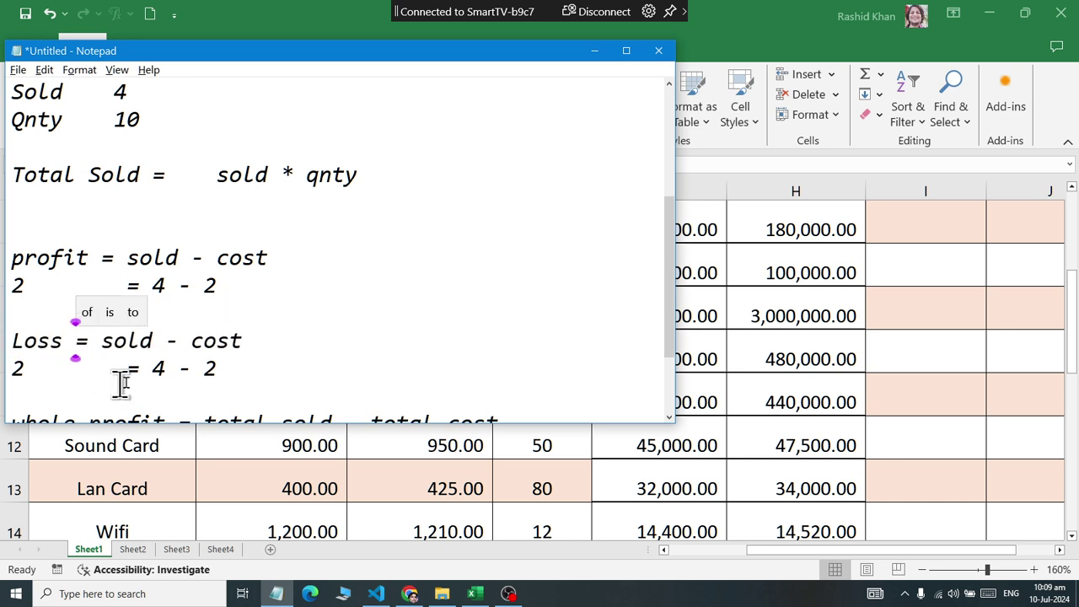
{"action": "key", "text": "BackSpace"}
{"action": "type", "text": "2"}
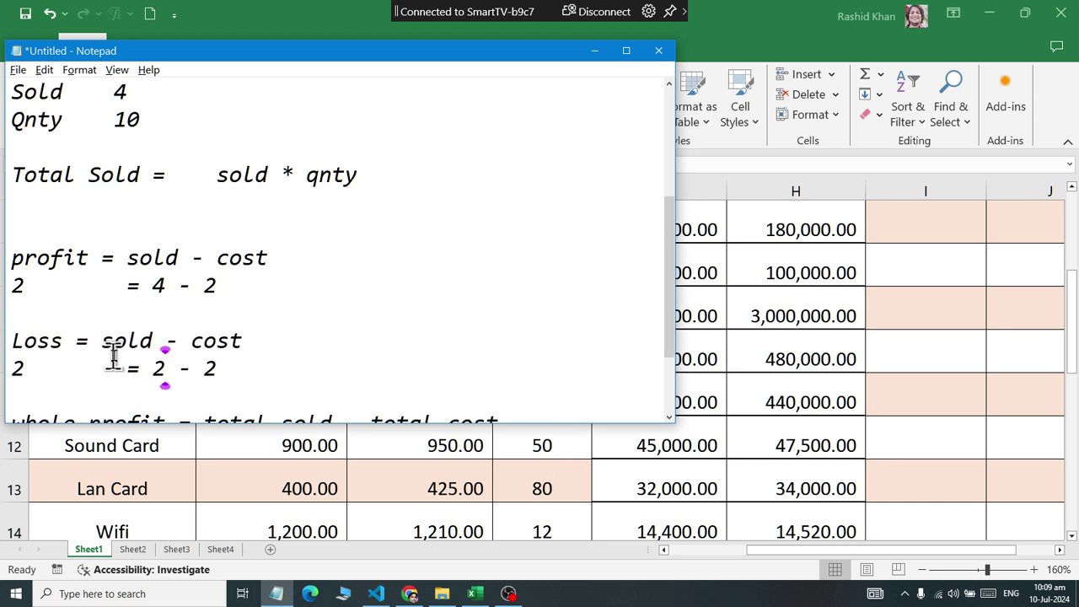
{"action": "left_click", "coordinate": [217, 367]}
{"action": "key", "text": "BackSpace"}
{"action": "type", "text": "4"}
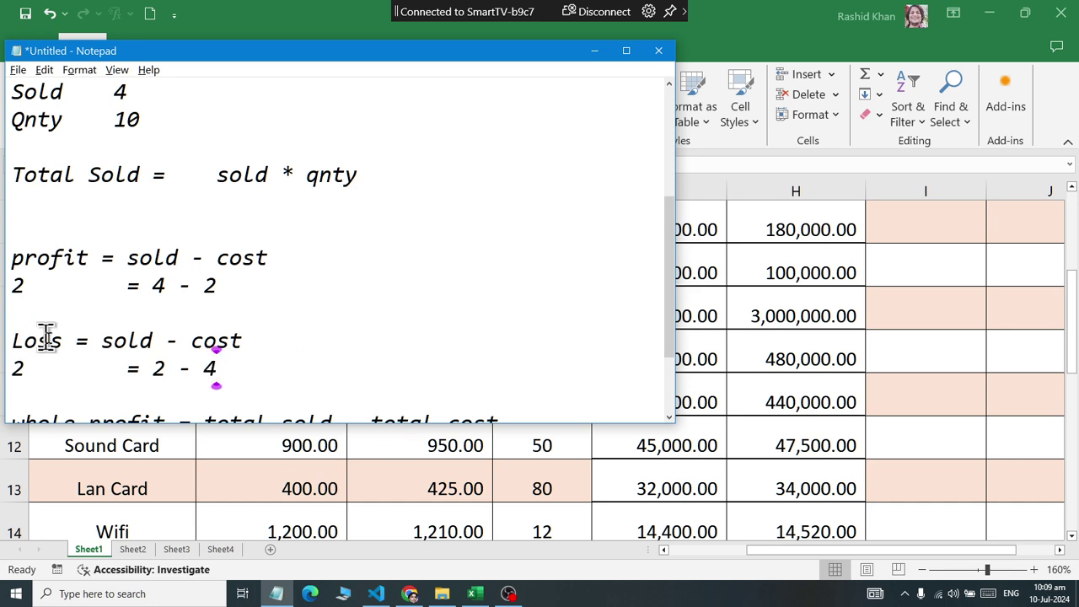
{"action": "left_click", "coordinate": [17, 369]}
{"action": "type", "text": "-"}
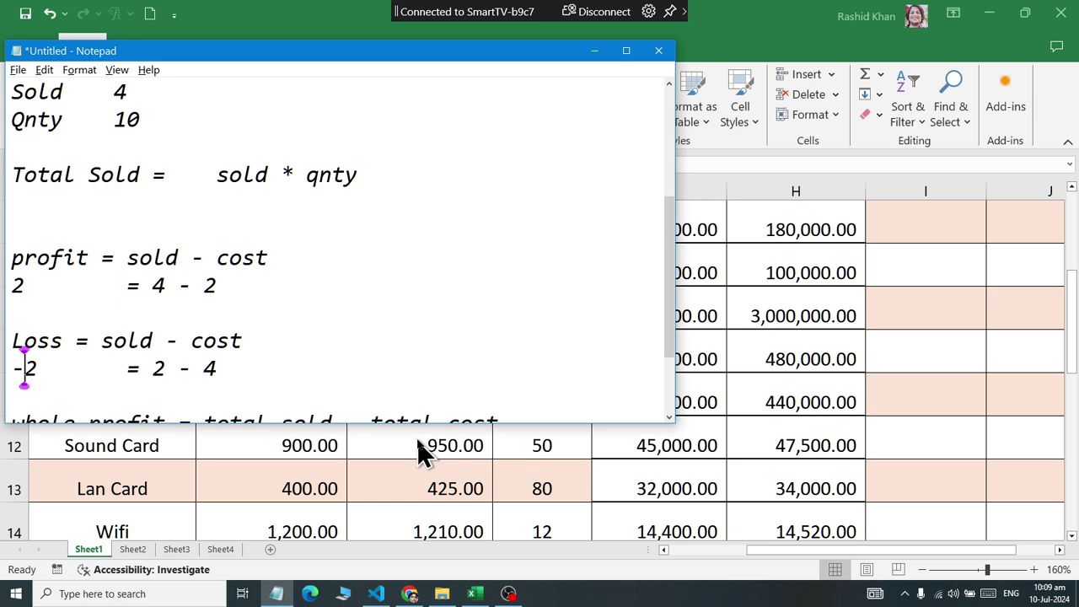
Duplicate the "whole profit = total sold - total cost" formula and its "20 = 40 - 20" example below the originals
{"action": "left_click", "coordinate": [296, 361]}
{"action": "scroll", "coordinate": [309, 332], "scroll_direction": "down", "scroll_amount": 2}
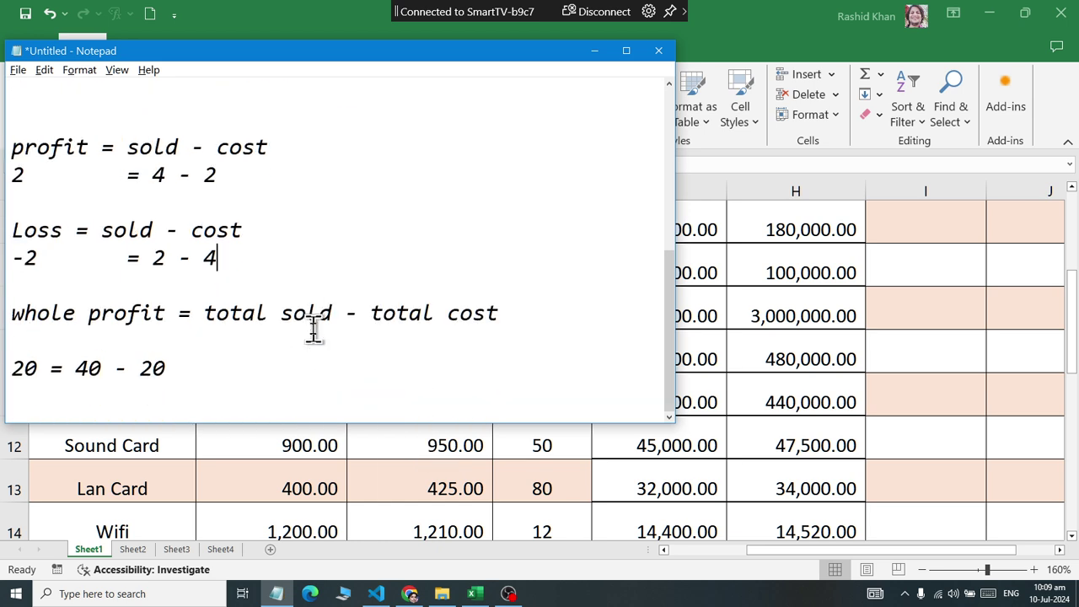
{"action": "left_click_drag", "start_coordinate": [270, 370], "coordinate": [41, 308]}
{"action": "left_click", "coordinate": [255, 379]}
{"action": "key", "text": "Return"}
{"action": "type", "text": "whole profit = total sold - total cost  20 = 40 - 20"}
{"action": "key", "text": "ctrl+s"}
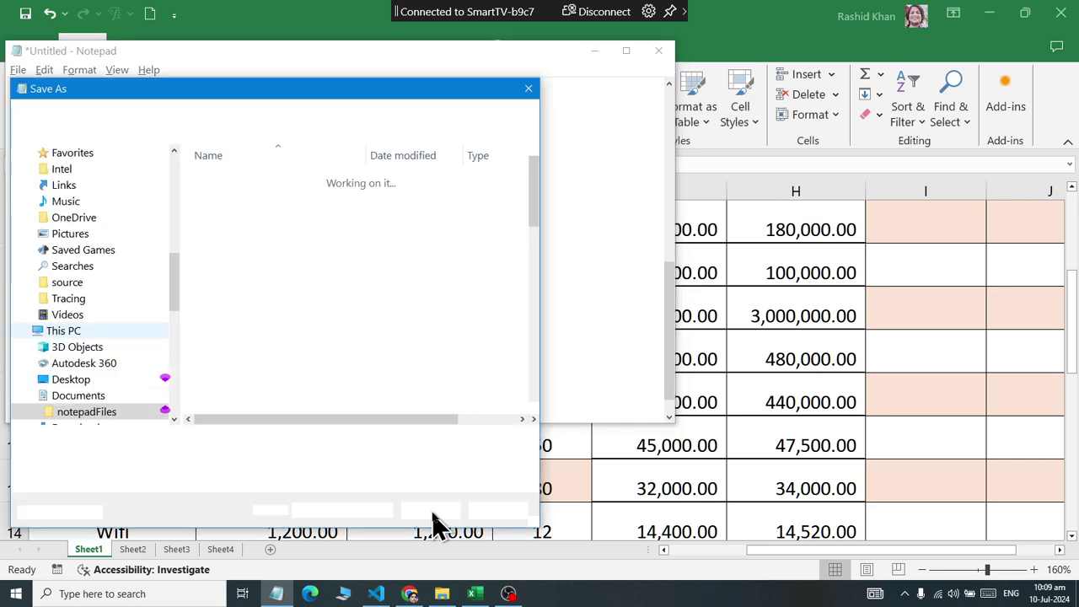
{"action": "key", "text": "Escape"}
Change the duplicated whole profit formula to read "whole Loss = total sold - total cost"
{"action": "double_click", "coordinate": [122, 342]}
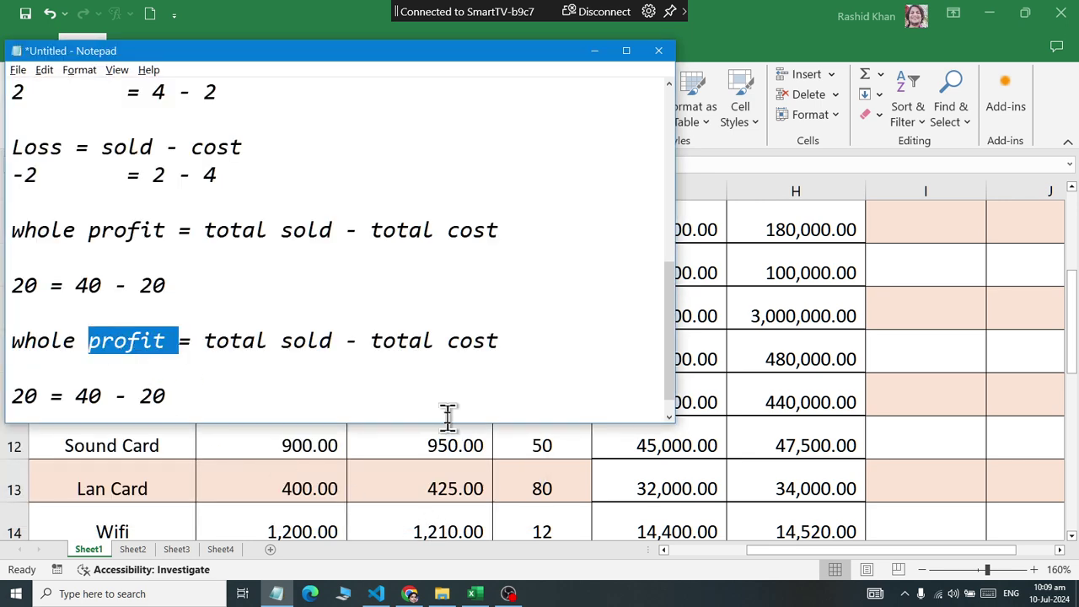
{"action": "key", "text": "BackSpace"}
{"action": "type", "text": "Loss"}
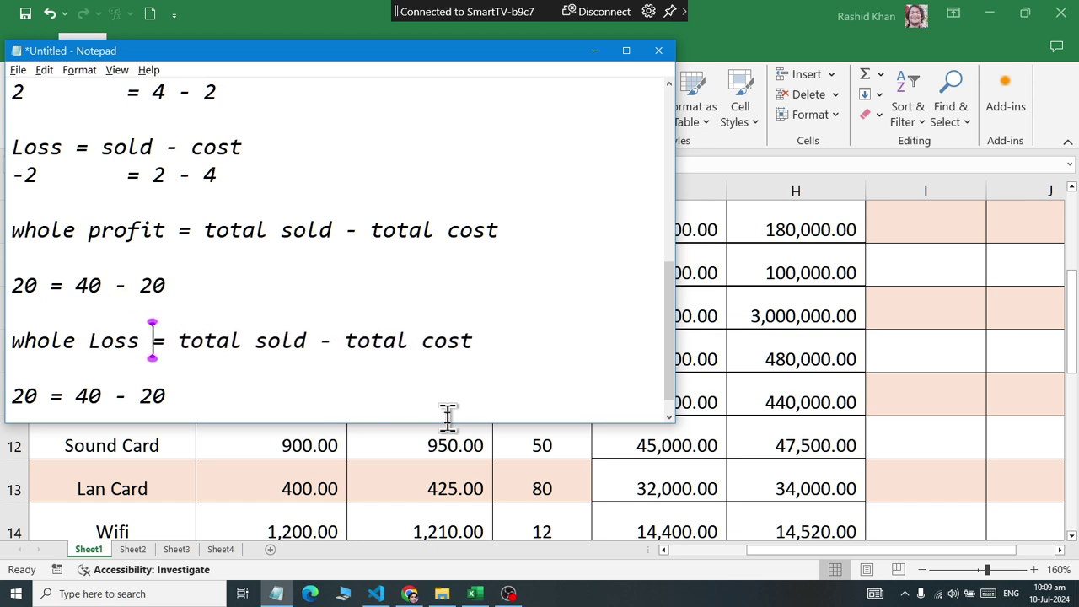
Rewrite the example line under the whole Loss formula as "-20 = 20 - 40"
{"action": "left_click", "coordinate": [88, 396]}
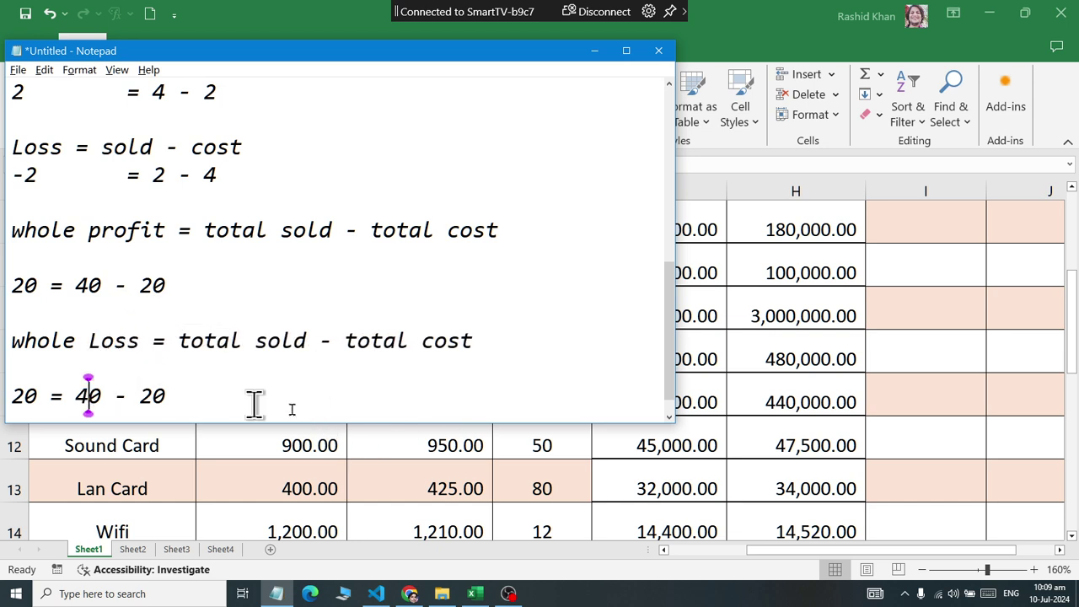
{"action": "key", "text": "BackSpace"}
{"action": "type", "text": "2"}
{"action": "left_click", "coordinate": [152, 396]}
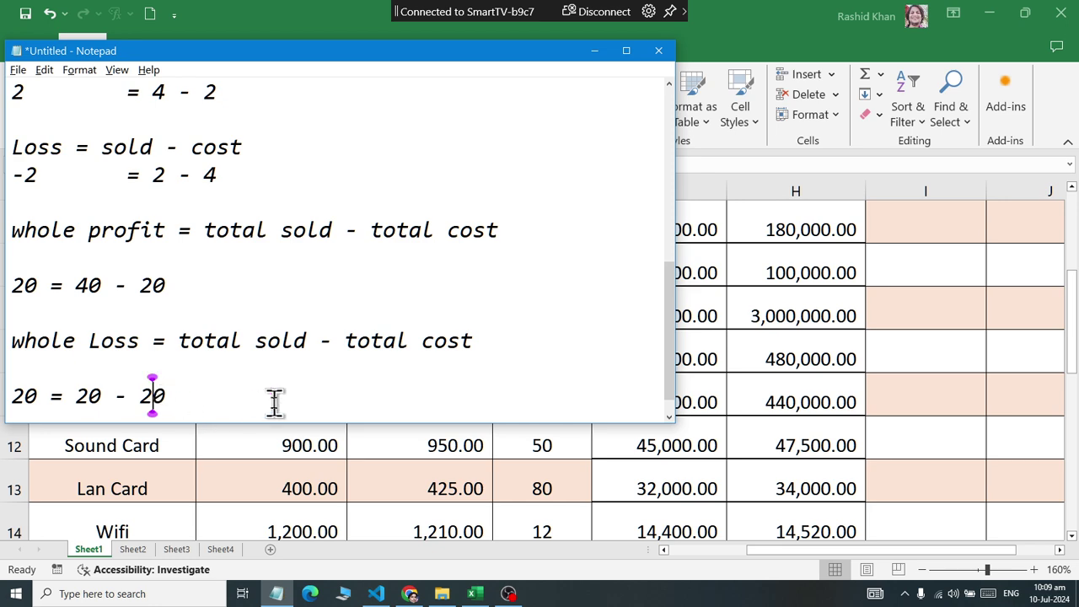
{"action": "key", "text": "BackSpace"}
{"action": "type", "text": "4"}
{"action": "left_click", "coordinate": [15, 397]}
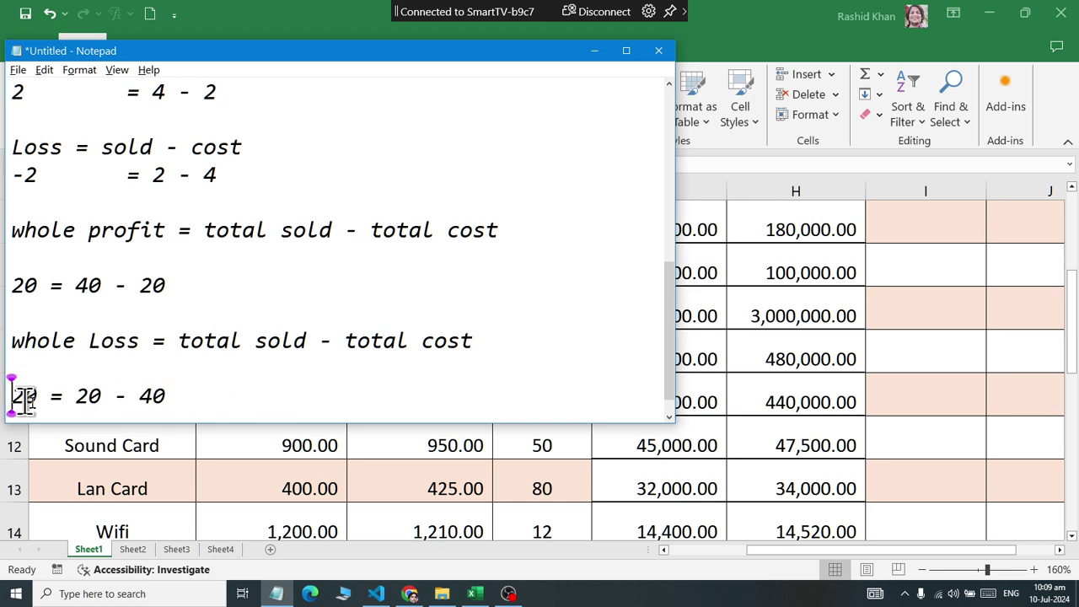
{"action": "type", "text": "-"}
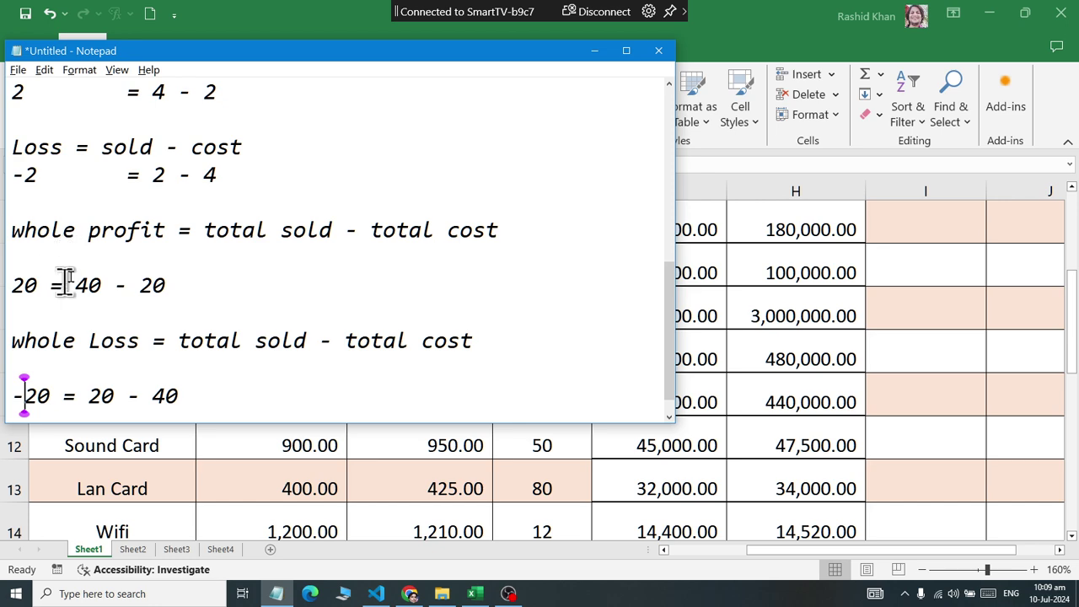
Switch to the Excel report and calculate the CPU's per item profit/loss in I6 with =SUM(E6-D6)
{"action": "scroll", "coordinate": [68, 294], "scroll_direction": "up", "scroll_amount": 5}
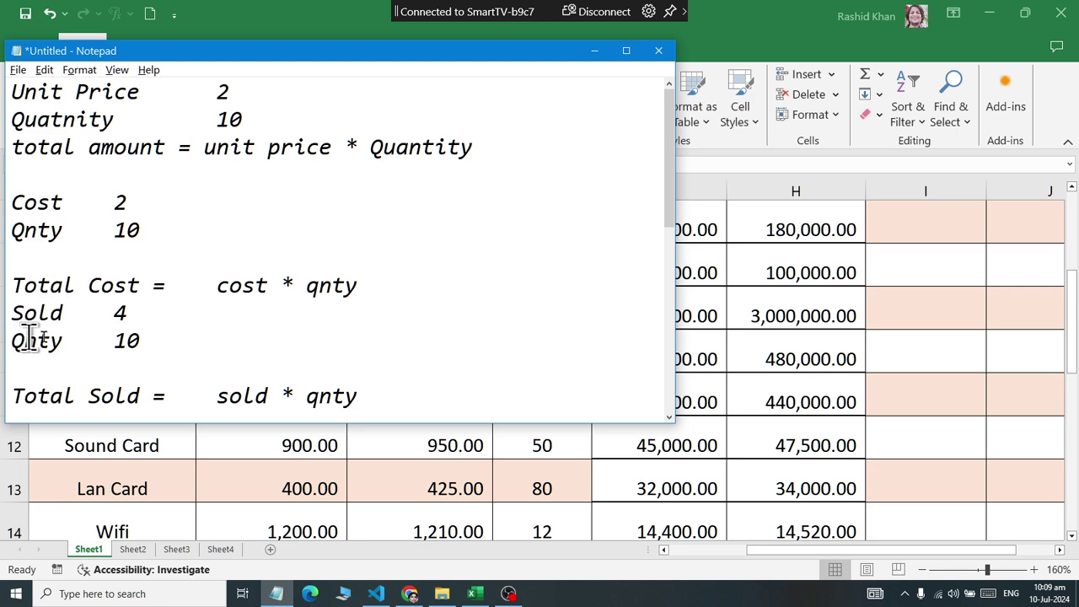
{"action": "left_click", "coordinate": [474, 593]}
{"action": "scroll", "coordinate": [855, 354], "scroll_direction": "up", "scroll_amount": 1}
{"action": "scroll", "coordinate": [858, 368], "scroll_direction": "down", "scroll_amount": 1}
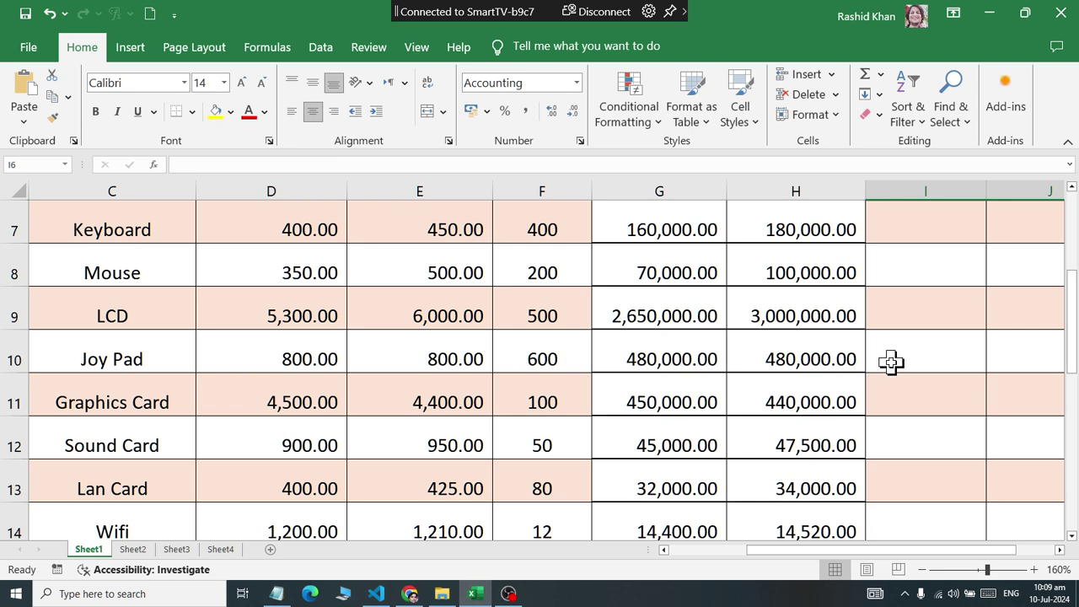
{"action": "scroll", "coordinate": [891, 359], "scroll_direction": "up", "scroll_amount": 2}
{"action": "scroll", "coordinate": [903, 410], "scroll_direction": "down", "scroll_amount": 1}
{"action": "left_click", "coordinate": [943, 329]}
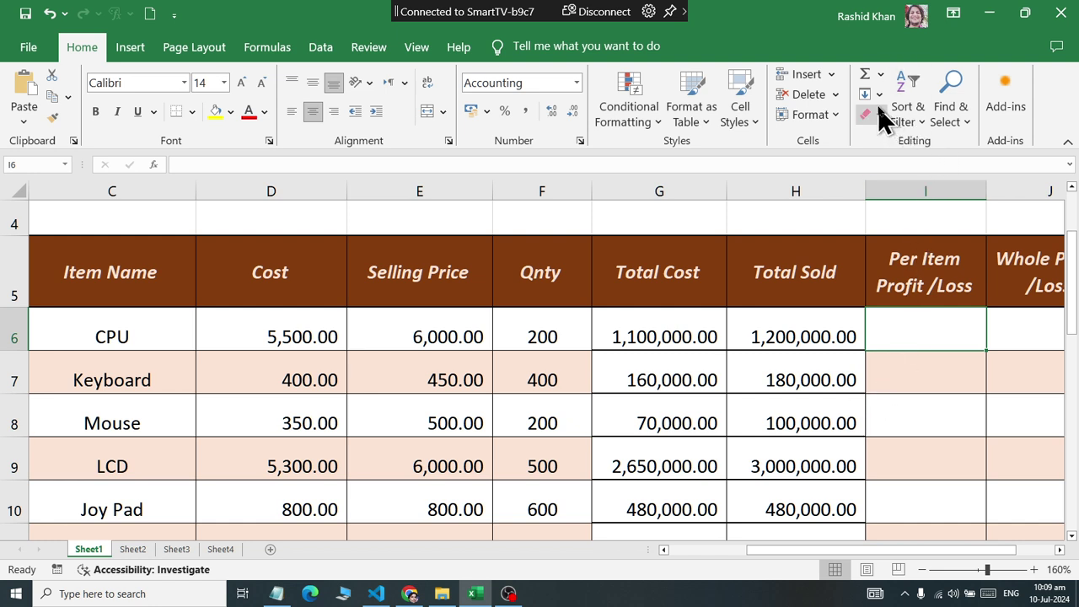
{"action": "left_click", "coordinate": [865, 75]}
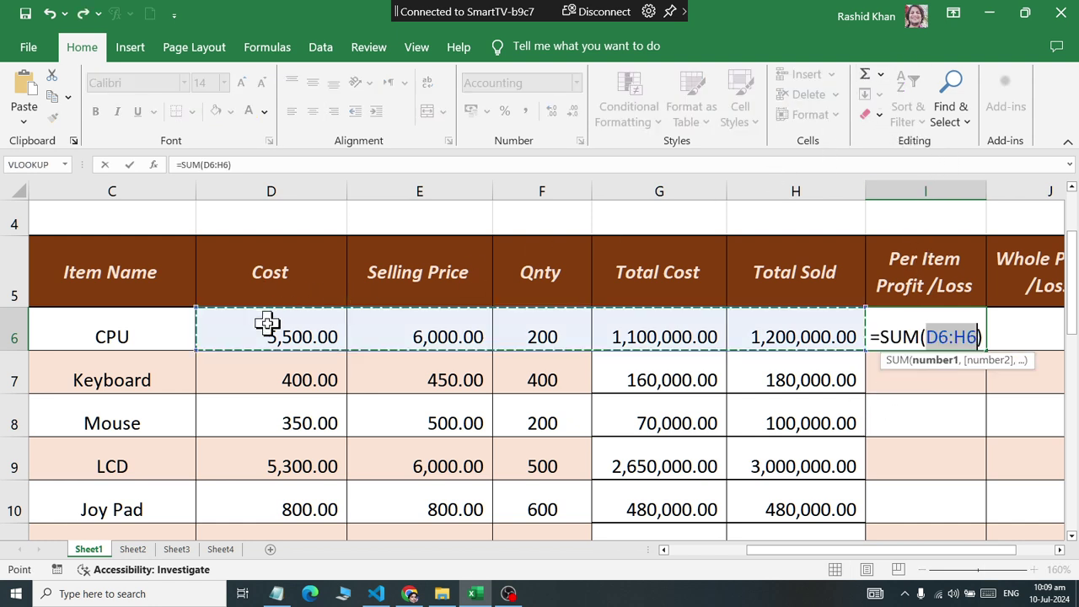
{"action": "left_click", "coordinate": [391, 335]}
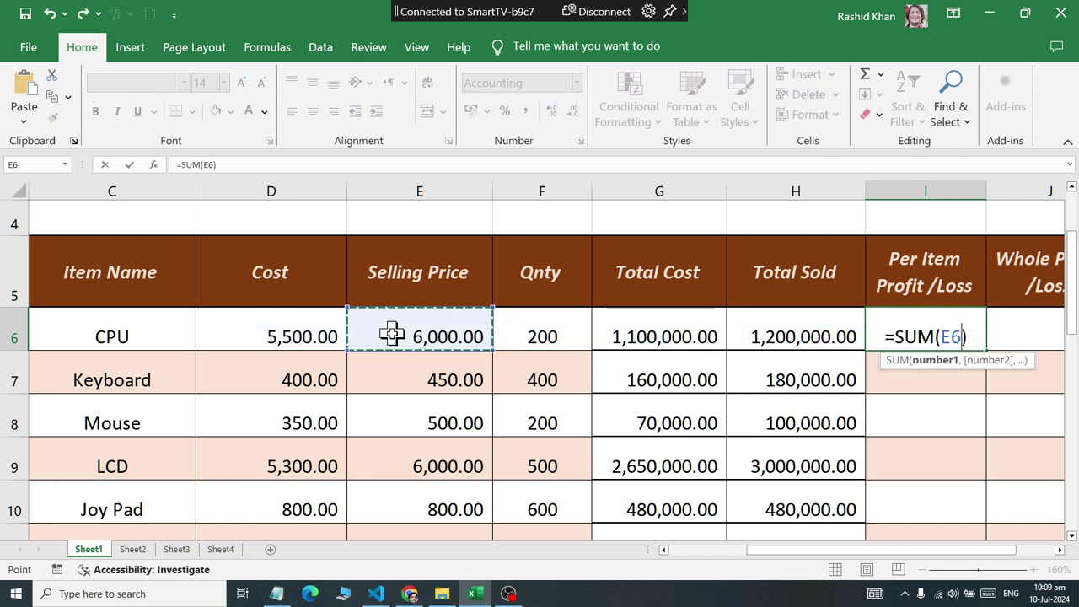
{"action": "type", "text": "-"}
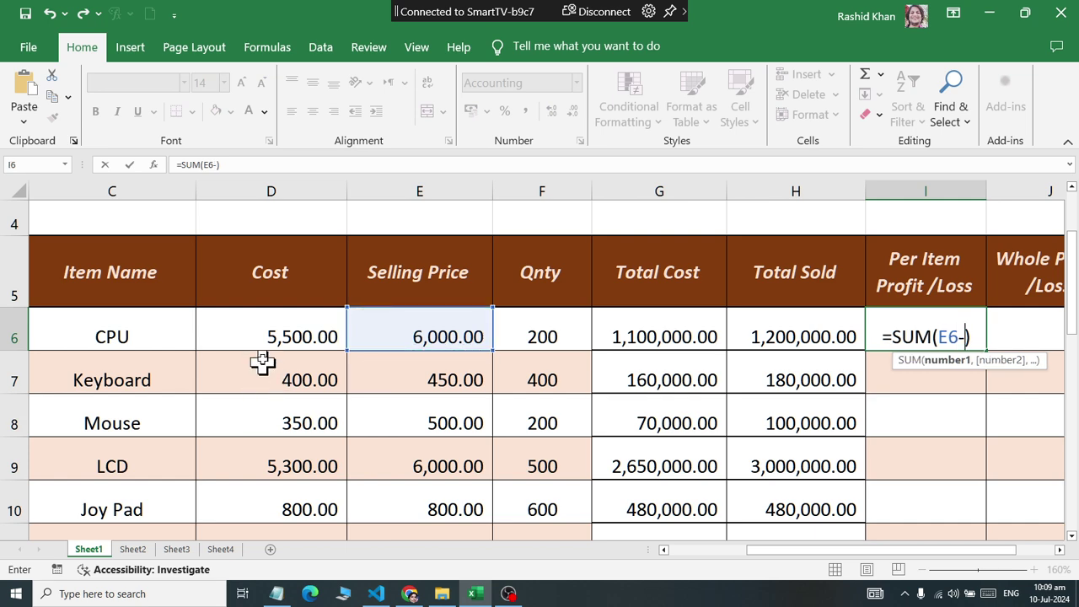
{"action": "left_click", "coordinate": [262, 333]}
{"action": "key", "text": "Return"}
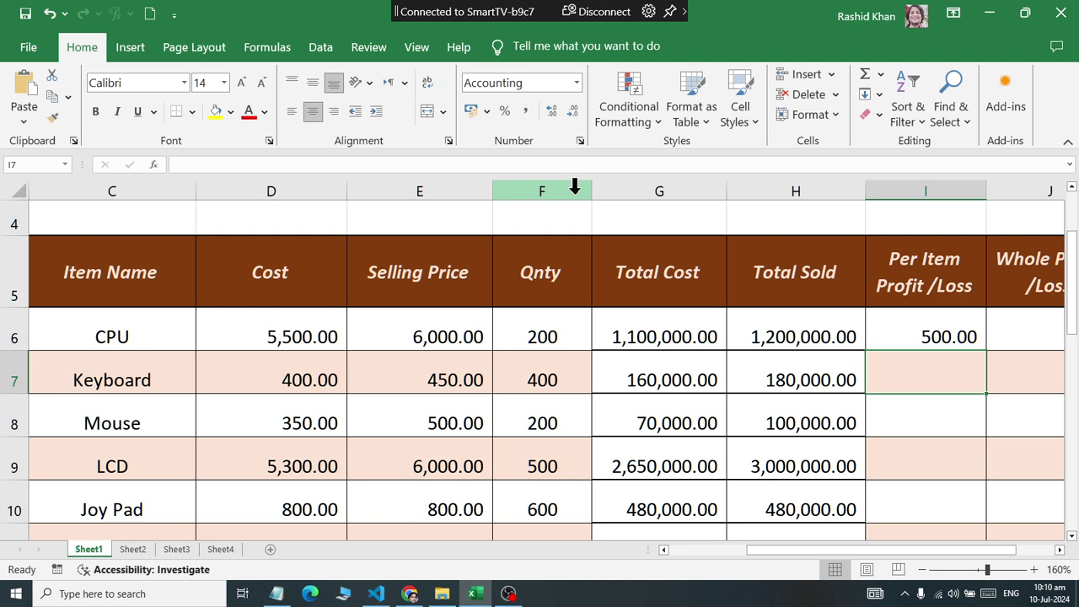
Fill the per item profit/loss formula from I6 down the rest of the column
{"action": "left_click", "coordinate": [459, 331]}
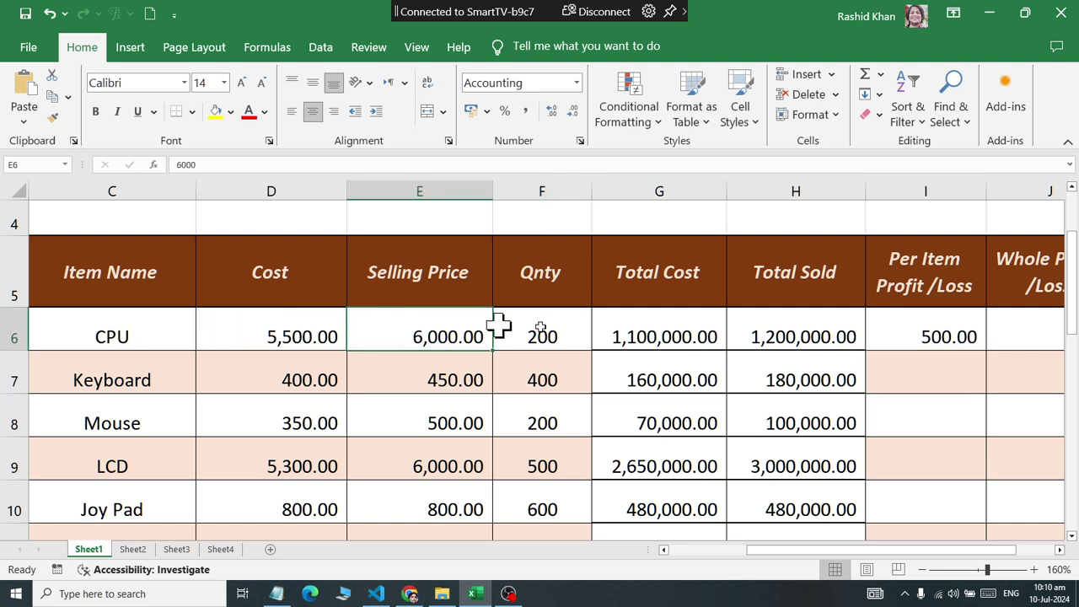
{"action": "left_click", "coordinate": [953, 333]}
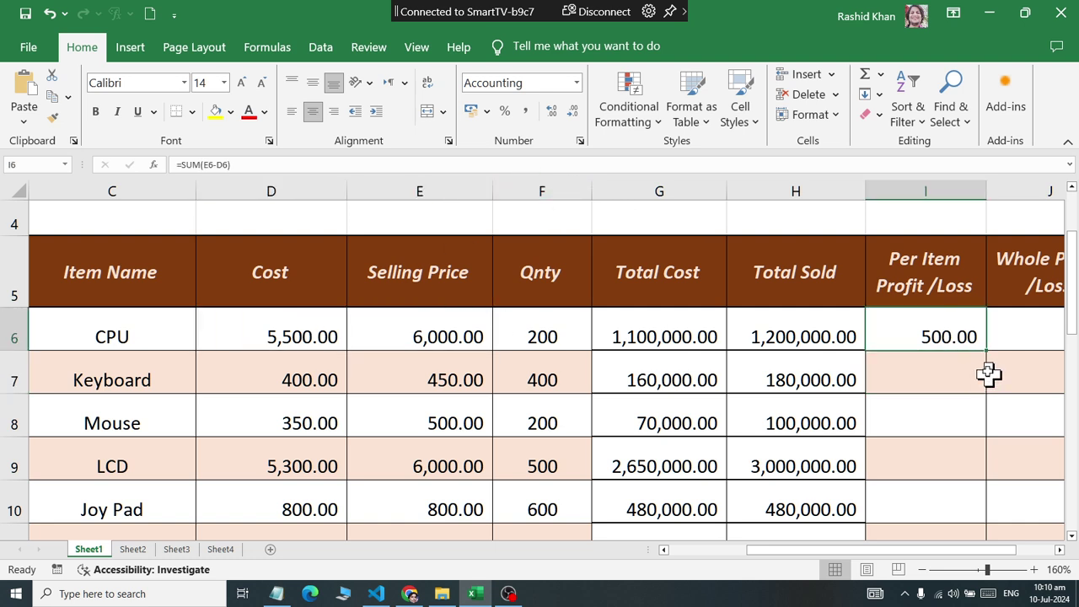
{"action": "double_click", "coordinate": [986, 349]}
Calculate the CPU's whole profit/loss in J6 with =SUM(H6-G6)
{"action": "left_click", "coordinate": [1026, 334]}
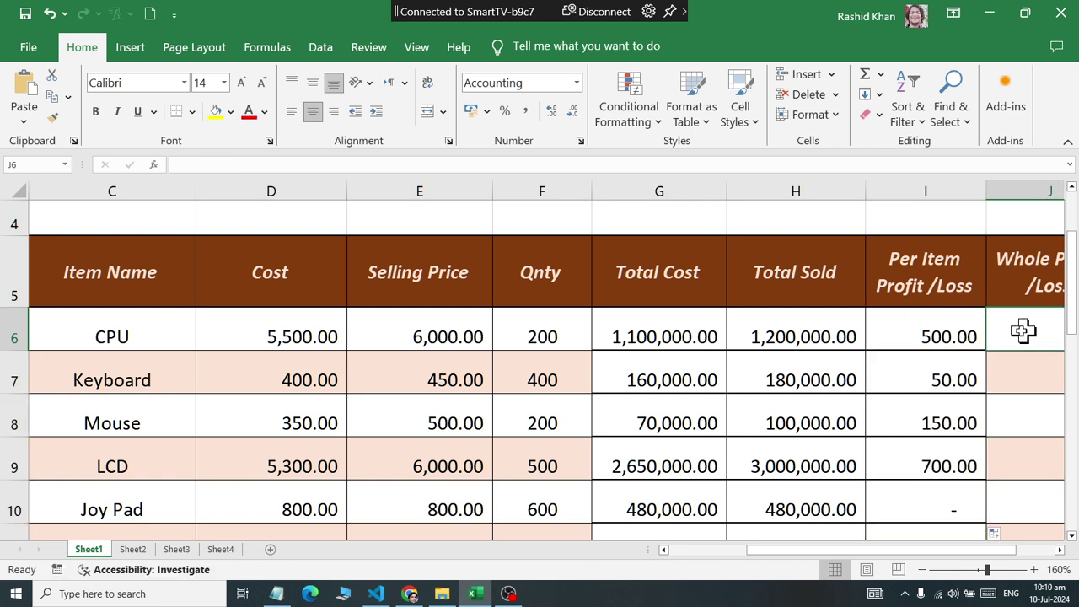
{"action": "left_click", "coordinate": [864, 74]}
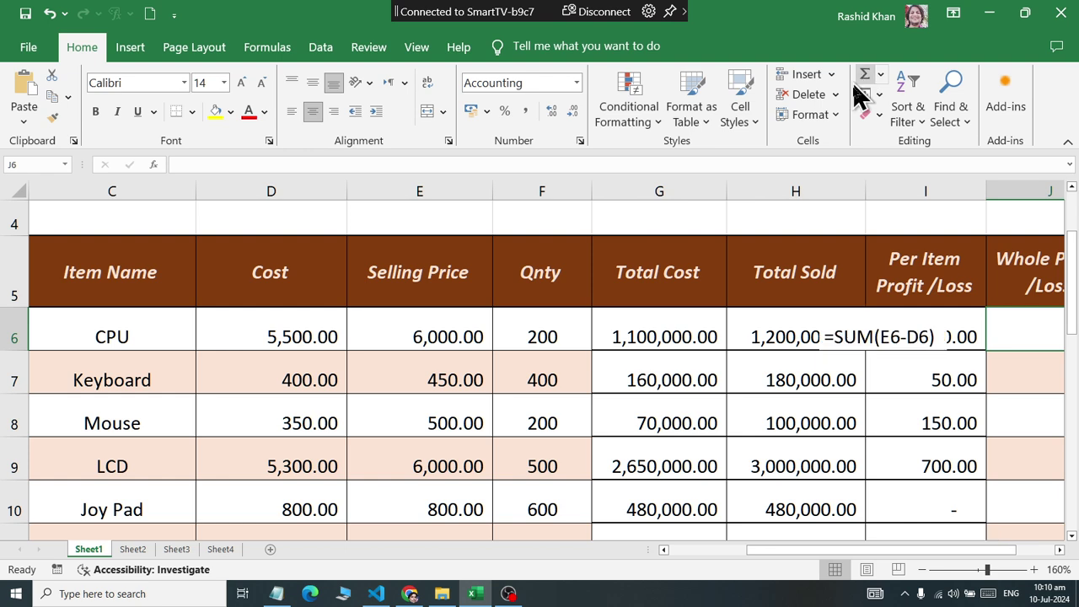
{"action": "left_click", "coordinate": [745, 332]}
{"action": "left_click", "coordinate": [631, 337]}
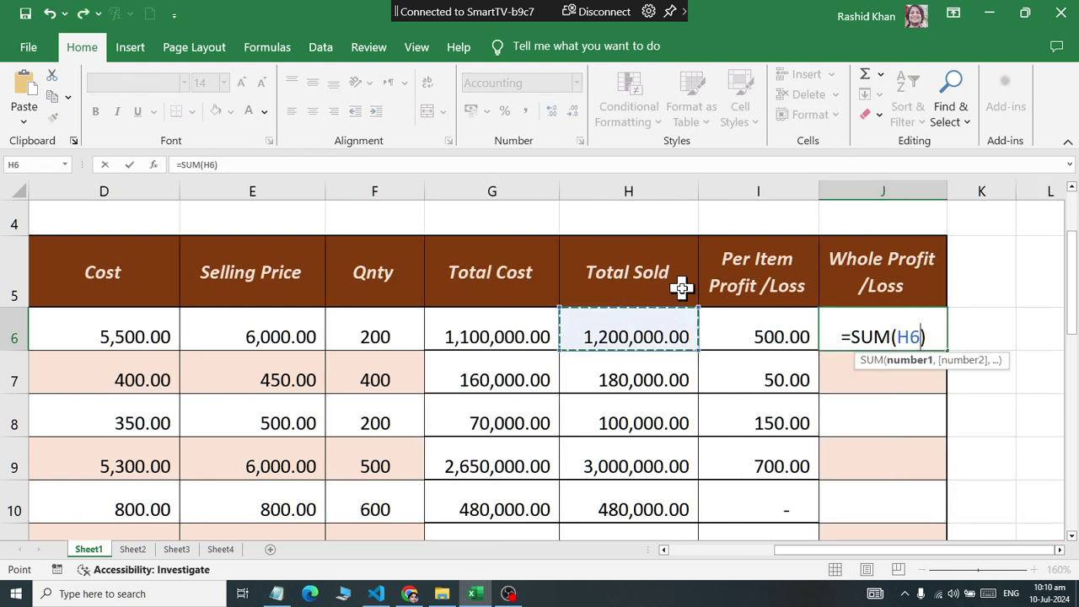
{"action": "type", "text": "-"}
{"action": "left_click", "coordinate": [497, 329]}
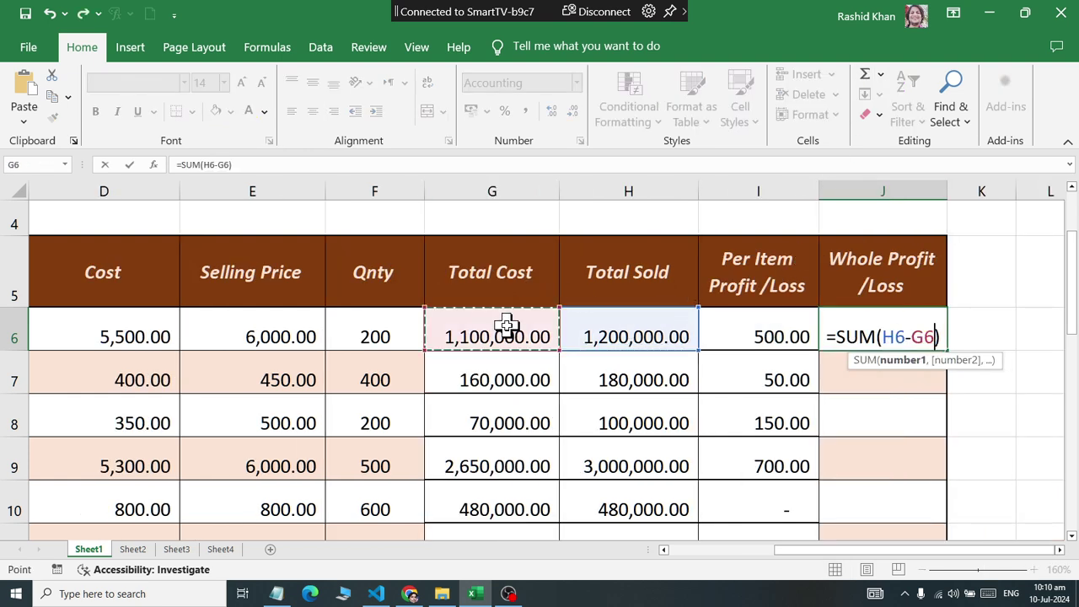
{"action": "key", "text": "Return"}
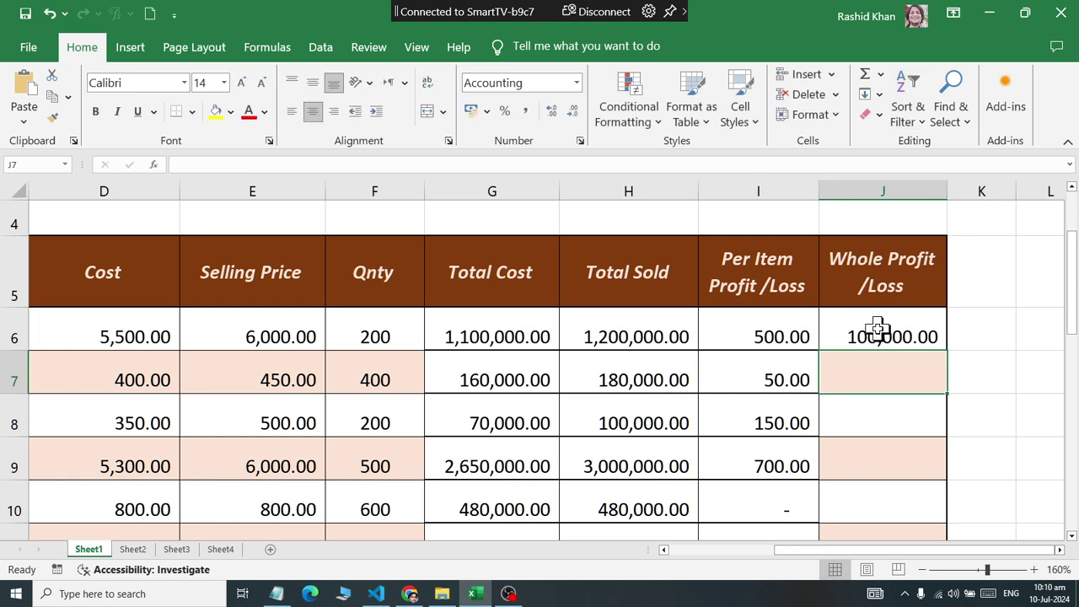
Fill the whole profit/loss formula from J6 down the column and look through the filled rows
{"action": "left_click", "coordinate": [795, 338]}
{"action": "left_click", "coordinate": [371, 337]}
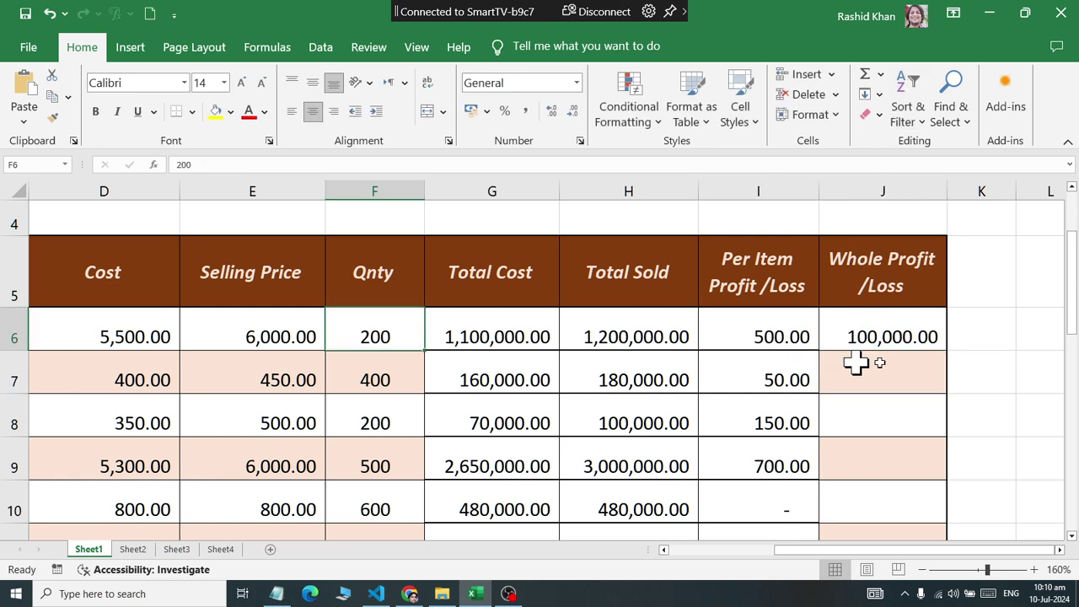
{"action": "left_click", "coordinate": [927, 331]}
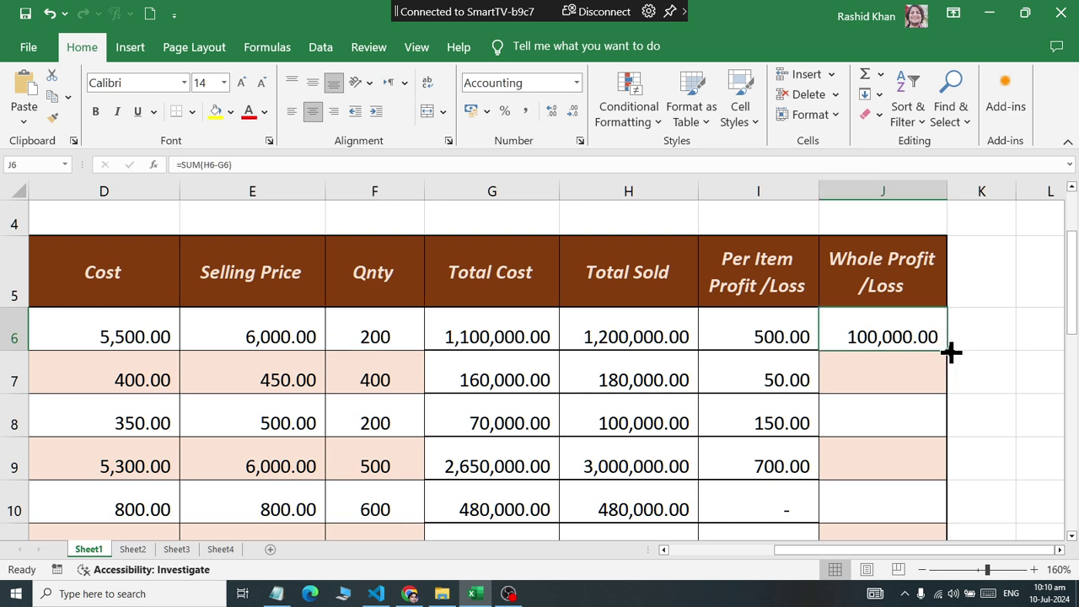
{"action": "double_click", "coordinate": [947, 351]}
{"action": "scroll", "coordinate": [949, 351], "scroll_direction": "down", "scroll_amount": 3}
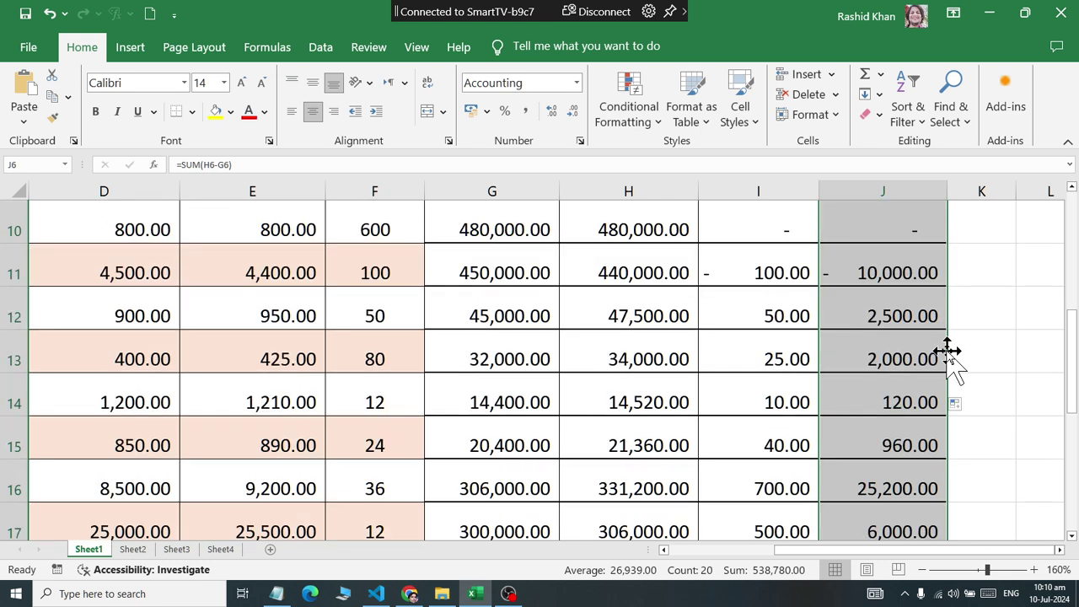
{"action": "scroll", "coordinate": [946, 351], "scroll_direction": "down", "scroll_amount": 1}
{"action": "scroll", "coordinate": [947, 351], "scroll_direction": "up", "scroll_amount": 1}
{"action": "scroll", "coordinate": [951, 361], "scroll_direction": "down", "scroll_amount": 1}
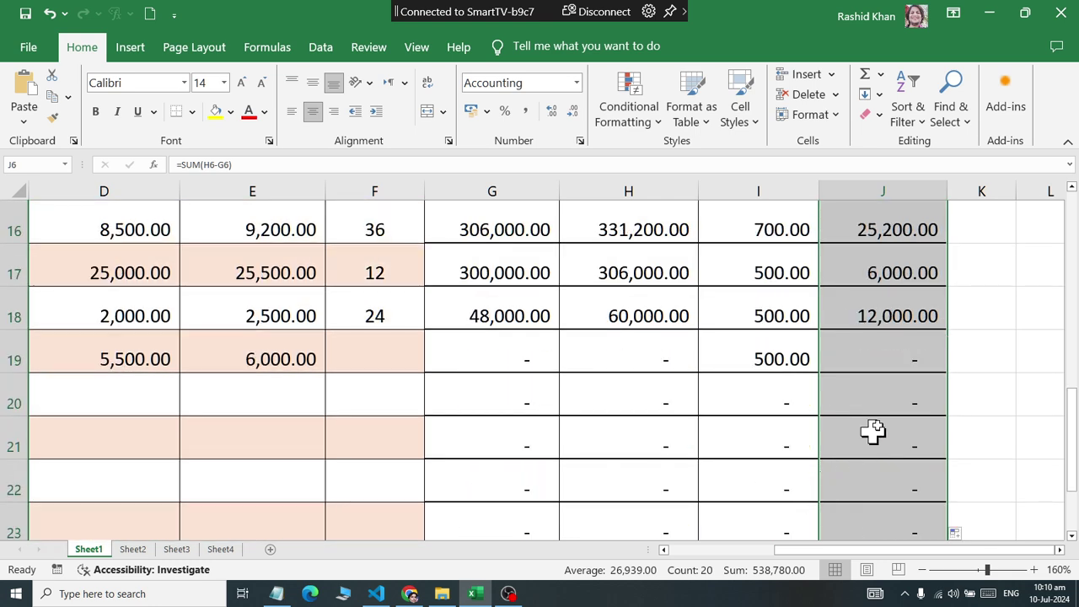
Enter "Head Phone" as the item name for serial number 15 in C20
{"action": "left_click_drag", "start_coordinate": [872, 431], "coordinate": [8, 505]}
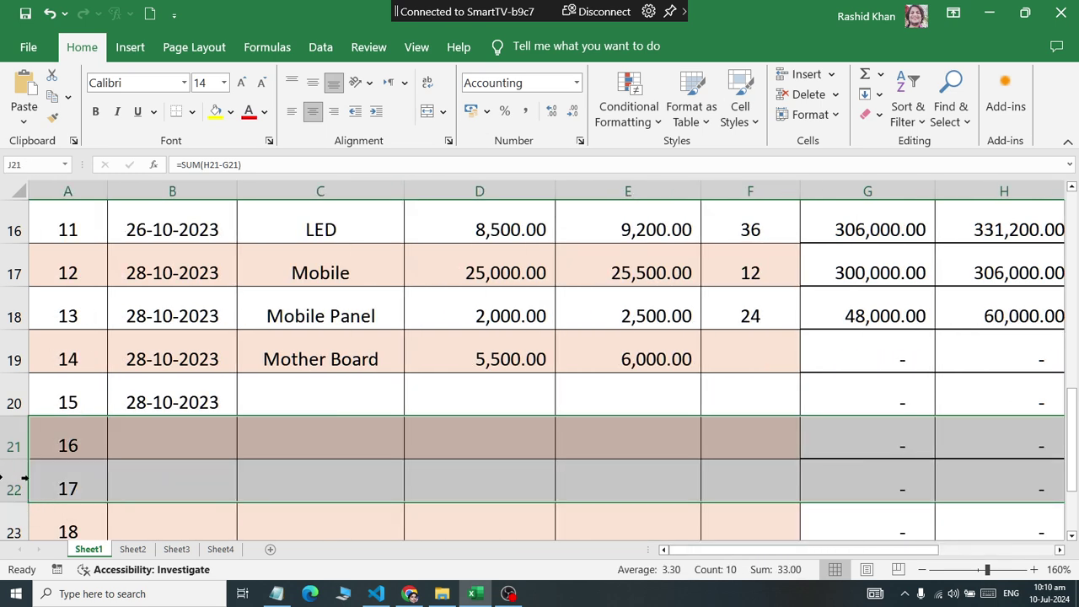
{"action": "left_click", "coordinate": [277, 397]}
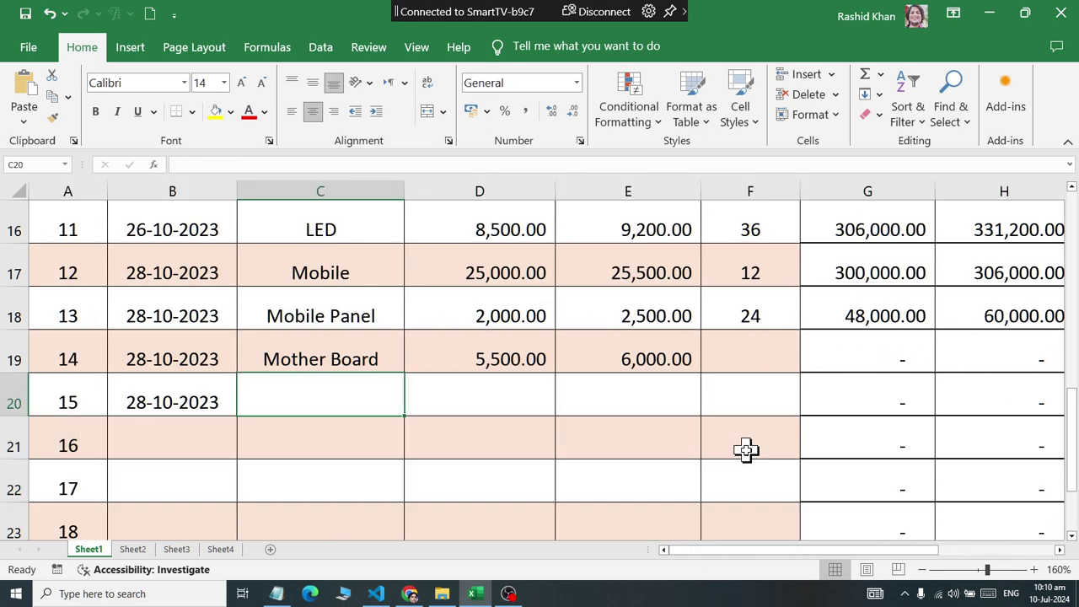
{"action": "type", "text": "He"}
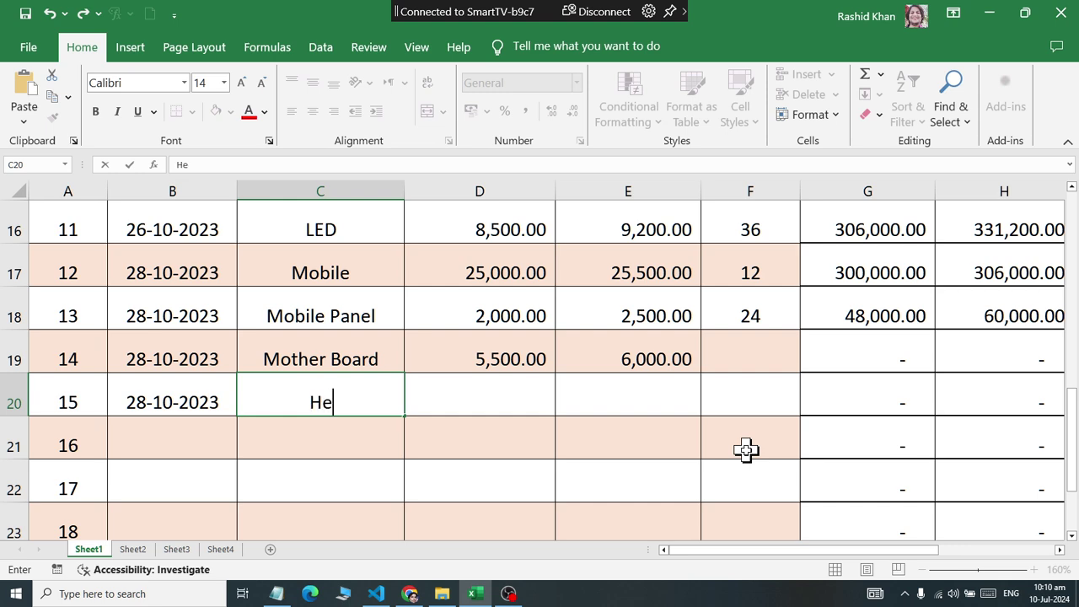
{"action": "type", "text": "ad Phone"}
{"action": "key", "text": "Tab"}
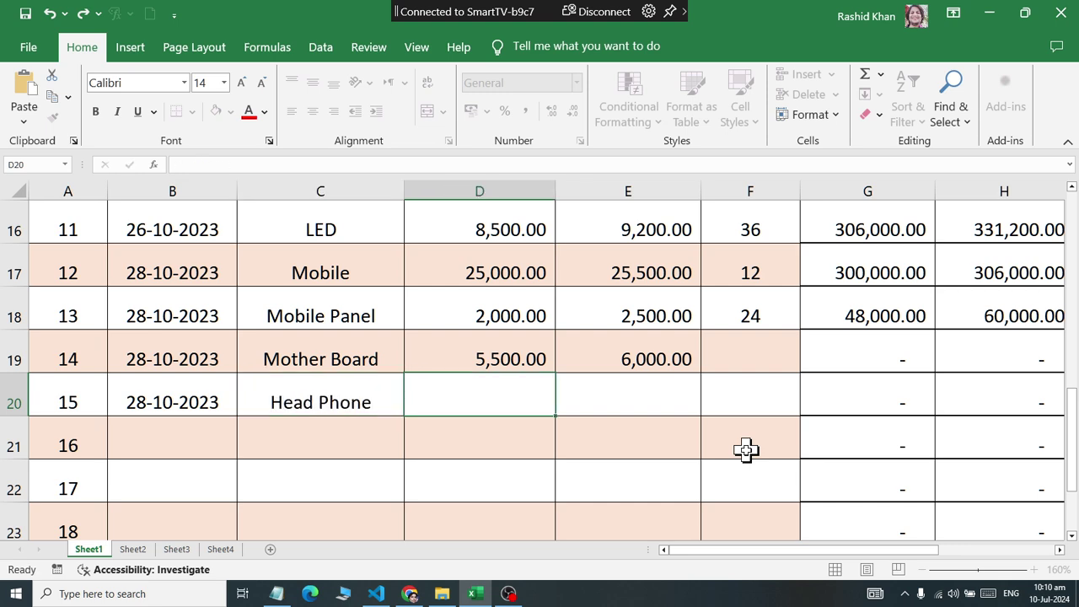
Enter cost 350, selling price 390 and quantity 20 for the Head Phone in row 20, and check its calculated totals and profit
{"action": "type", "text": "350"}
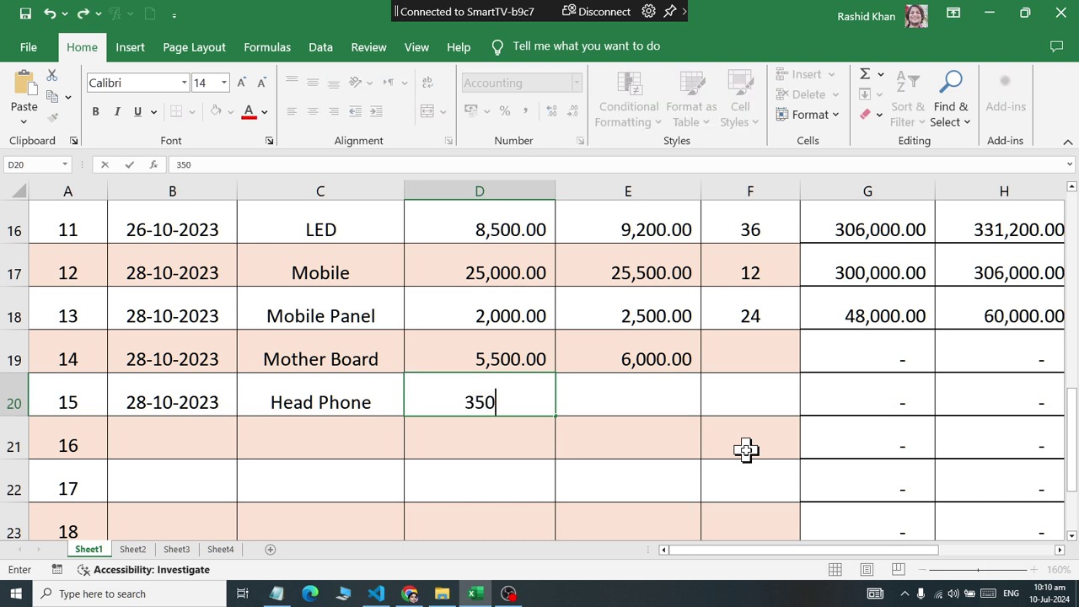
{"action": "key", "text": "Tab"}
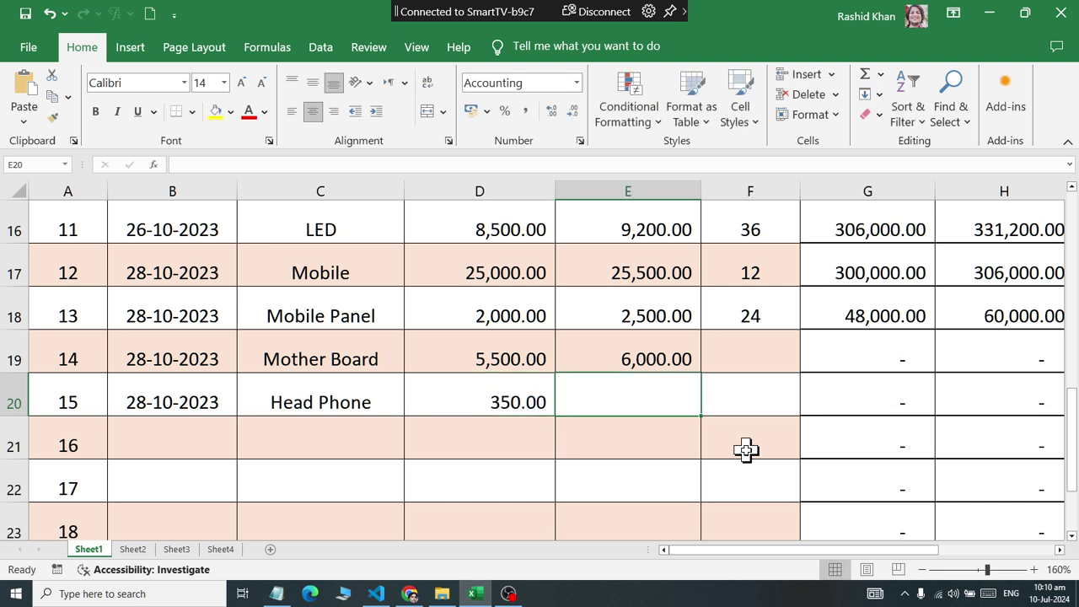
{"action": "type", "text": "390"}
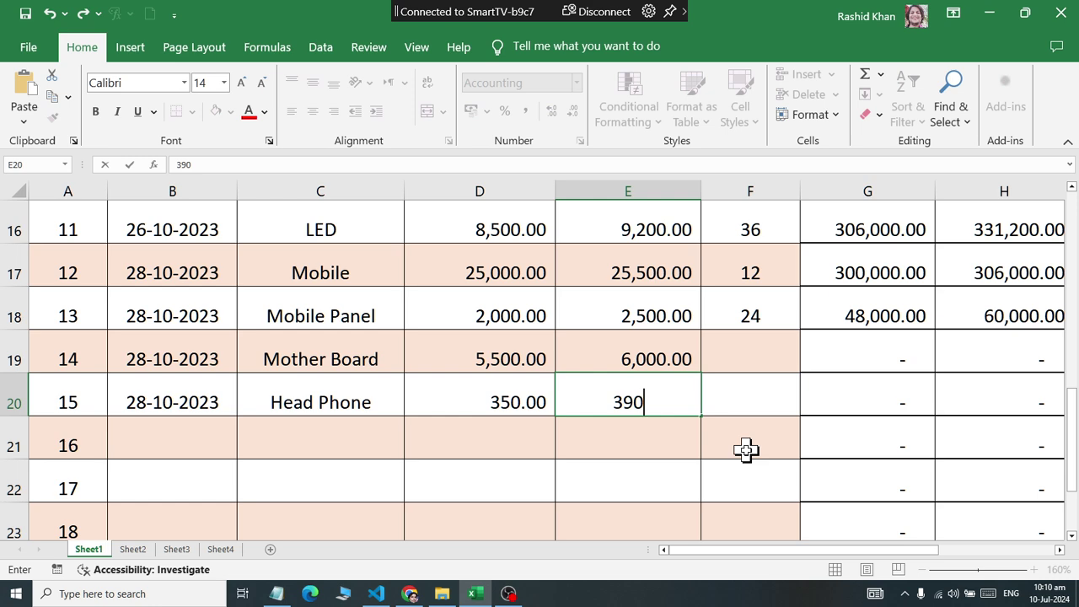
{"action": "key", "text": "Tab"}
{"action": "type", "text": "20"}
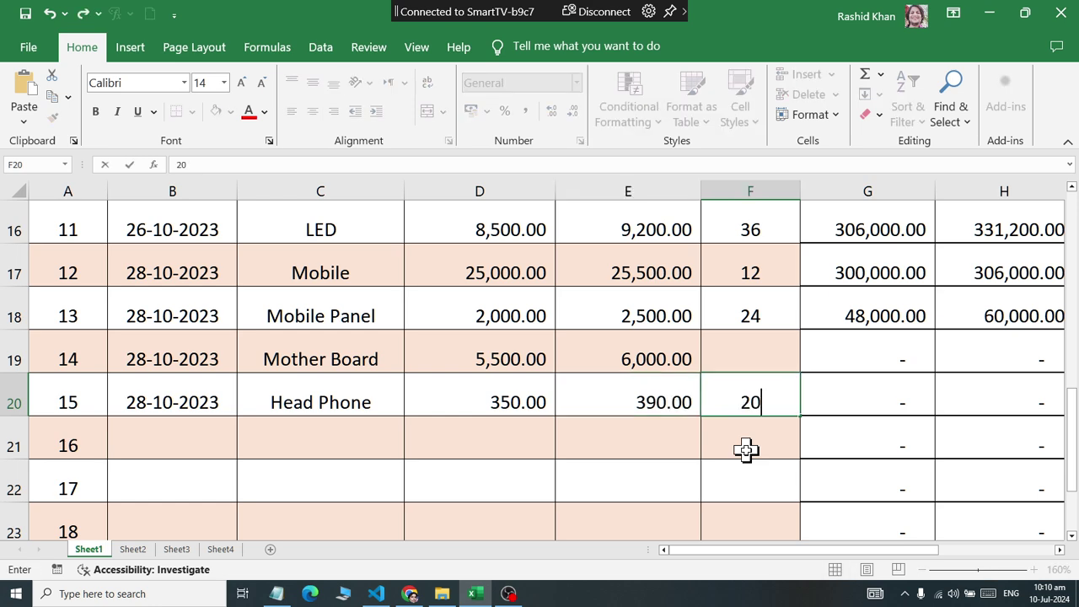
{"action": "key", "text": "Tab"}
{"action": "scroll", "coordinate": [746, 450], "scroll_direction": "right", "scroll_amount": 1}
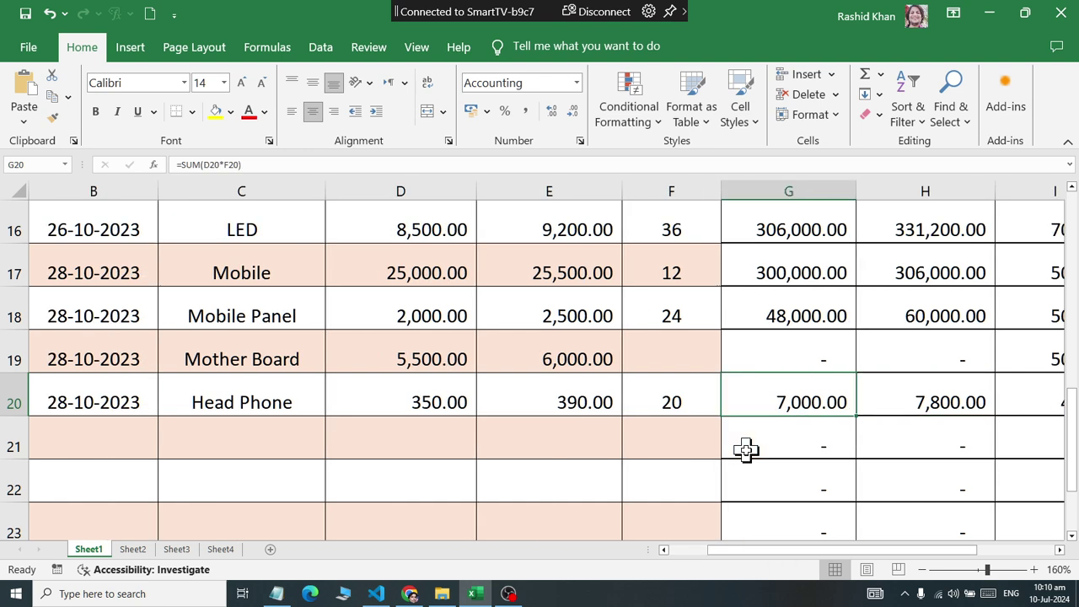
{"action": "key", "text": "Right"}
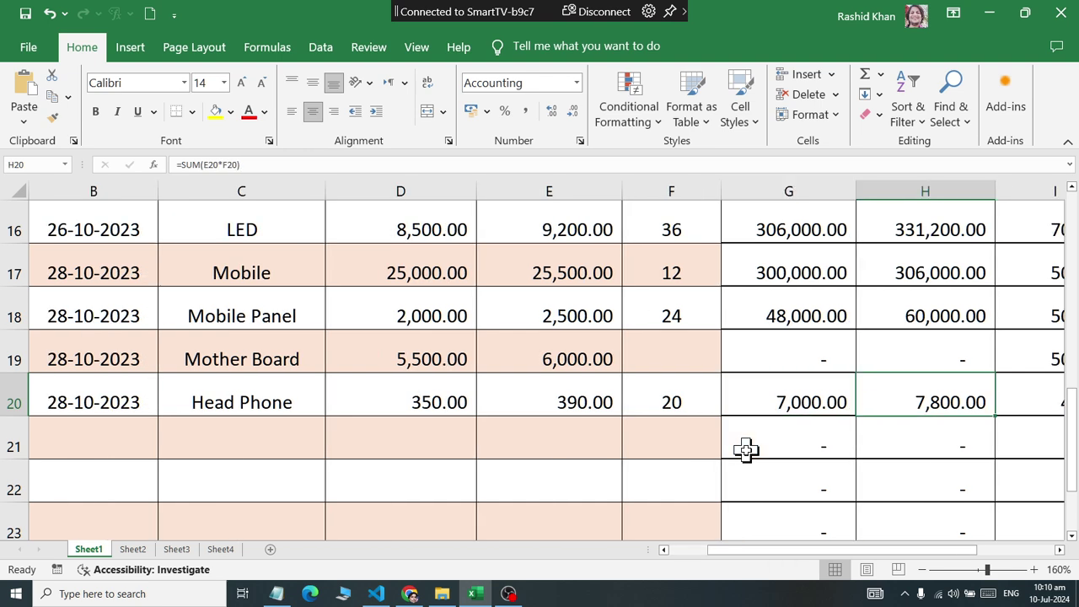
{"action": "key", "text": "Right"}
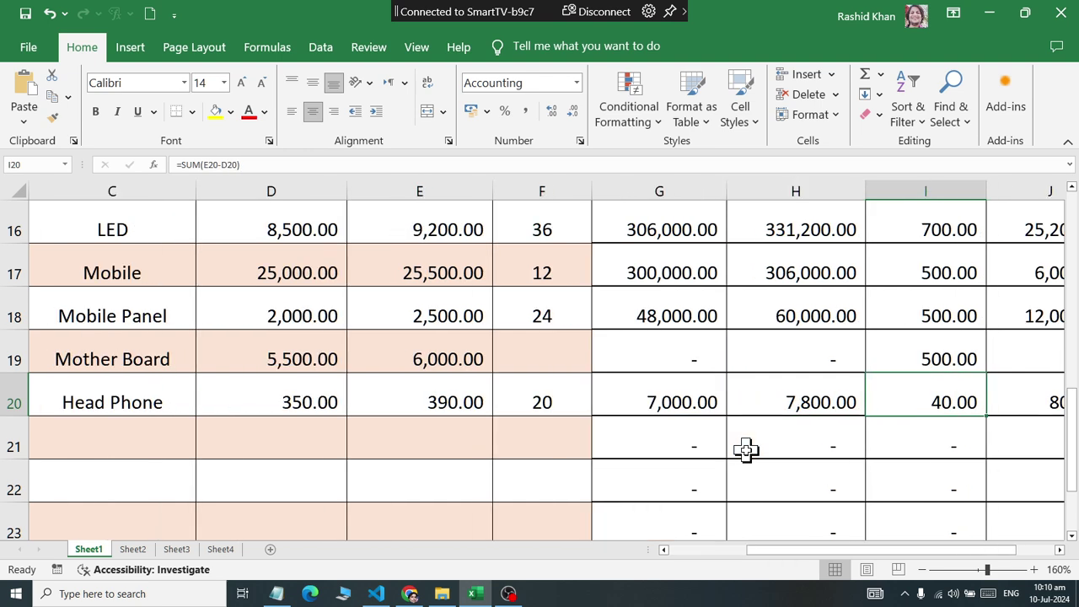
{"action": "key", "text": "Right"}
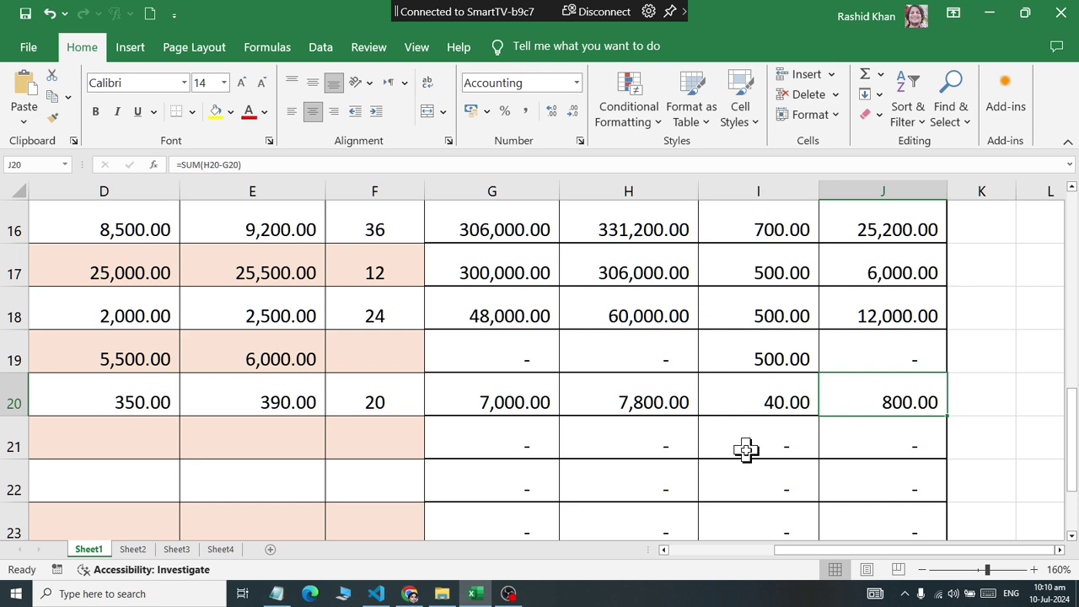
Enter the current date, 10-07-2024, for serial number 16 in B21
{"action": "key", "text": "Down"}
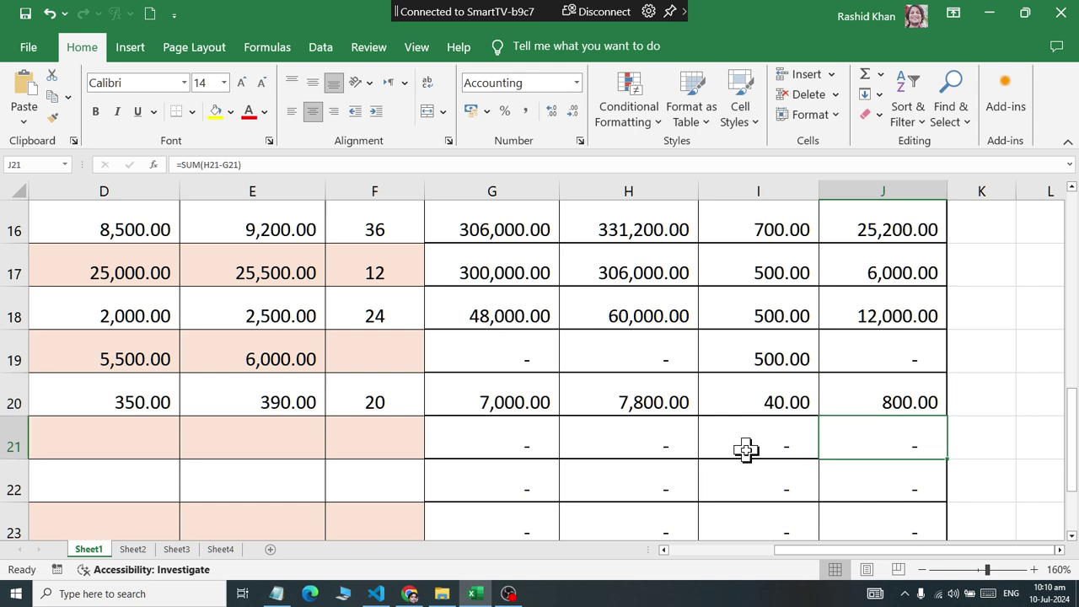
{"action": "key", "text": "Left"}
{"action": "key", "text": "Left"}
{"action": "key", "text": "Left"}
{"action": "key", "text": "Left"}
{"action": "key", "text": "Left"}
{"action": "key", "text": "Left"}
{"action": "key", "text": "Left"}
{"action": "key", "text": "Left"}
{"action": "key", "text": "Left"}
{"action": "key", "text": "Right"}
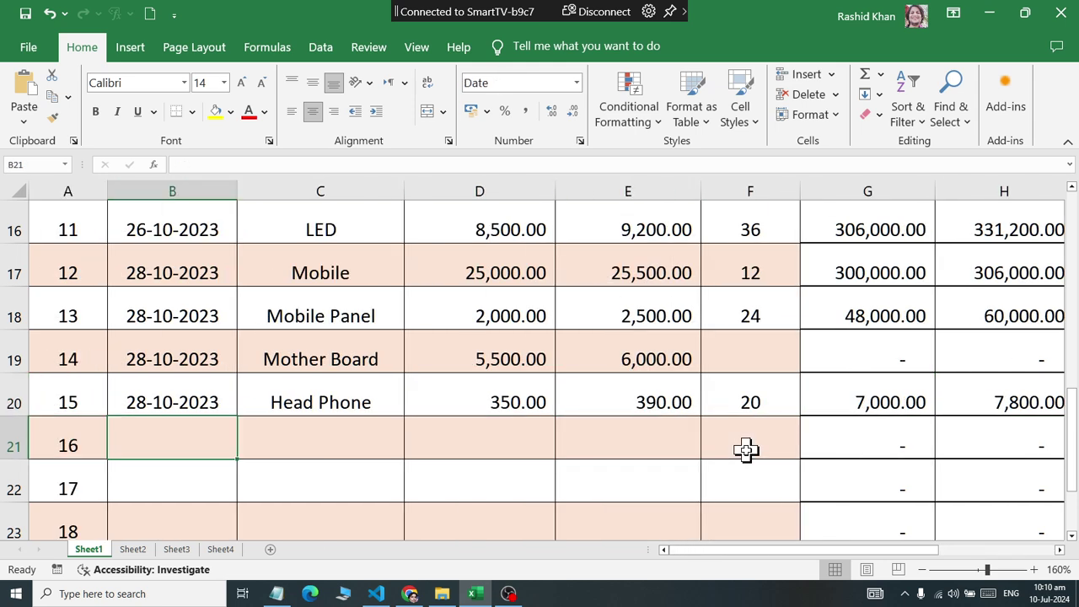
{"action": "key", "text": "ctrl+semicolon"}
{"action": "key", "text": "Right"}
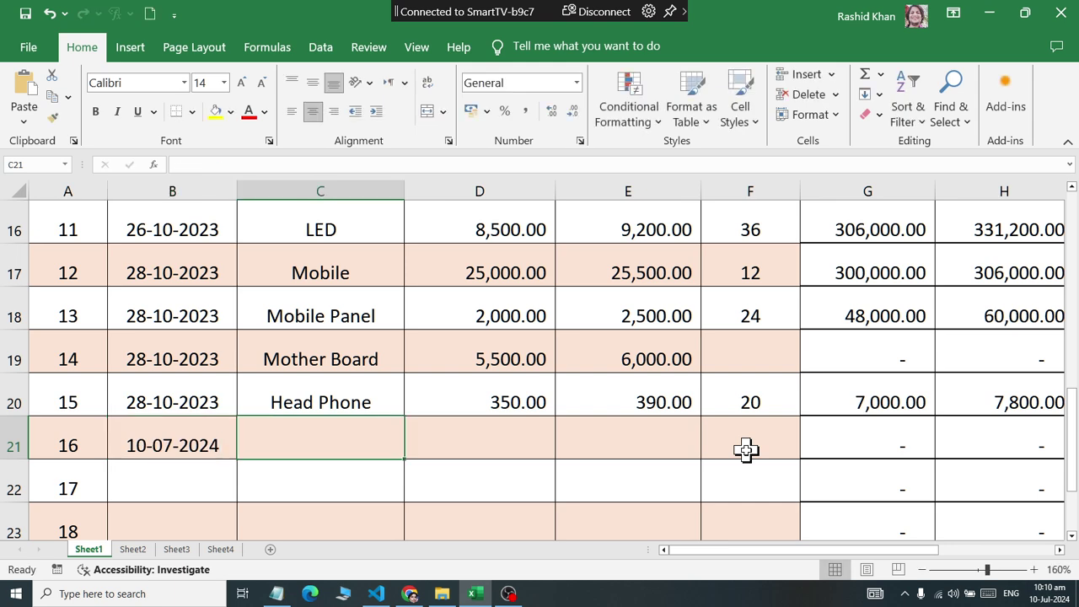
{"action": "type", "text": "Blue"}
{"action": "key", "text": "BackSpace"}
{"action": "key", "text": "BackSpace"}
{"action": "key", "text": "BackSpace"}
{"action": "key", "text": "BackSpace"}
{"action": "key", "text": "BackSpace"}
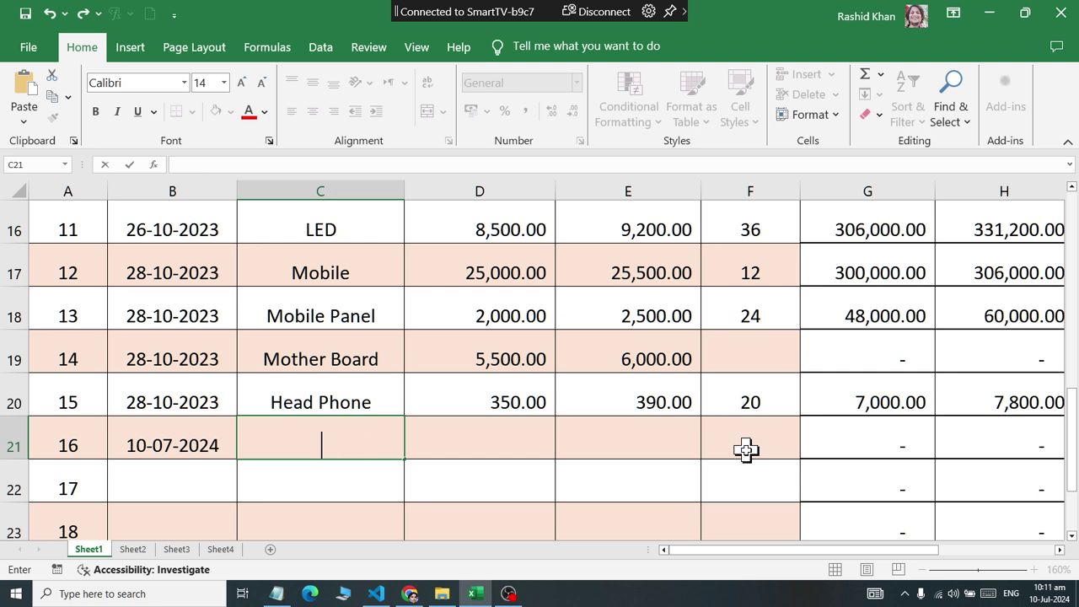
Enter item "Remote" in C21 with cost 75, selling price 65 and quantity 25, and check its calculated totals and profit/loss
{"action": "type", "text": "Remote"}
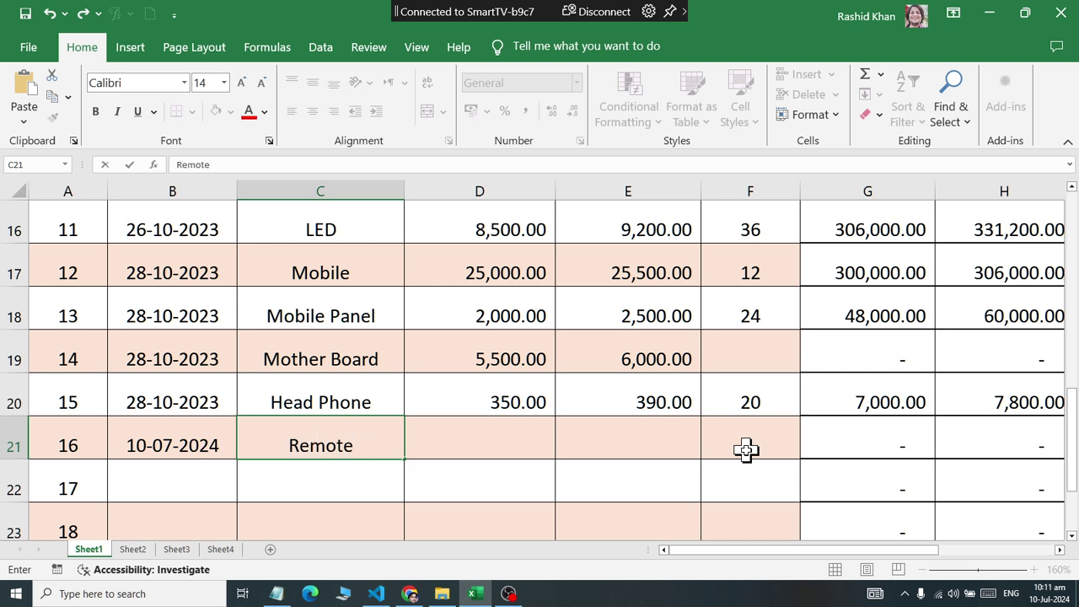
{"action": "key", "text": "Right"}
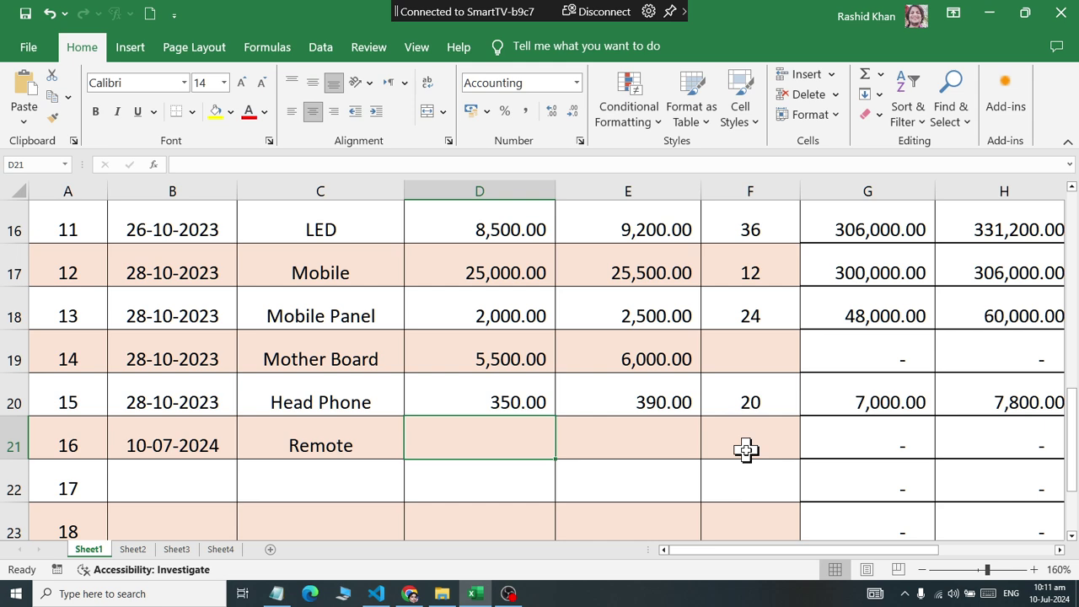
{"action": "type", "text": "75"}
{"action": "key", "text": "Right"}
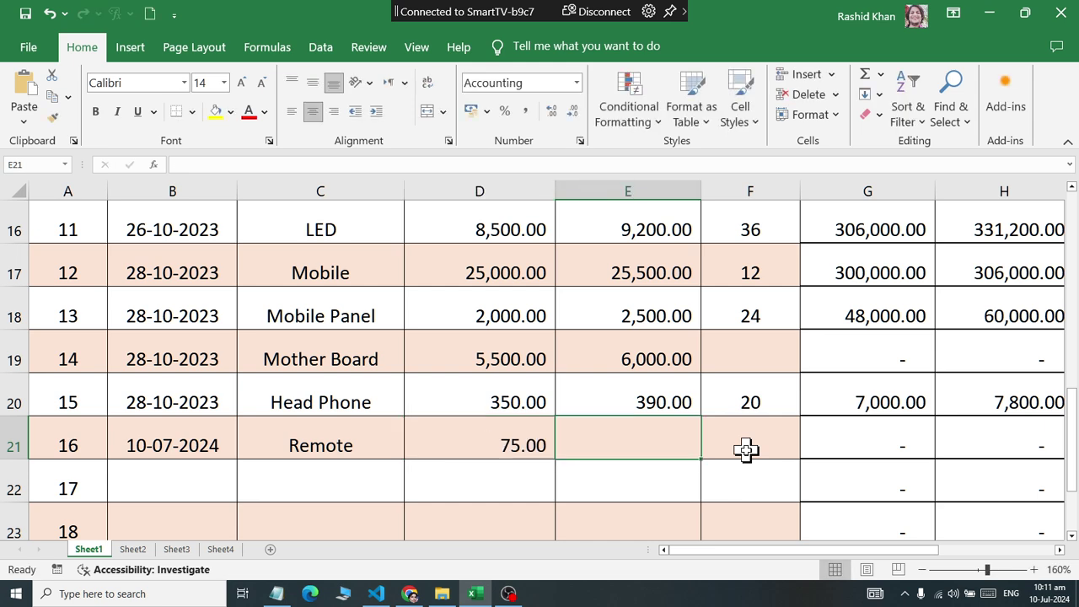
{"action": "type", "text": "65"}
{"action": "key", "text": "Right"}
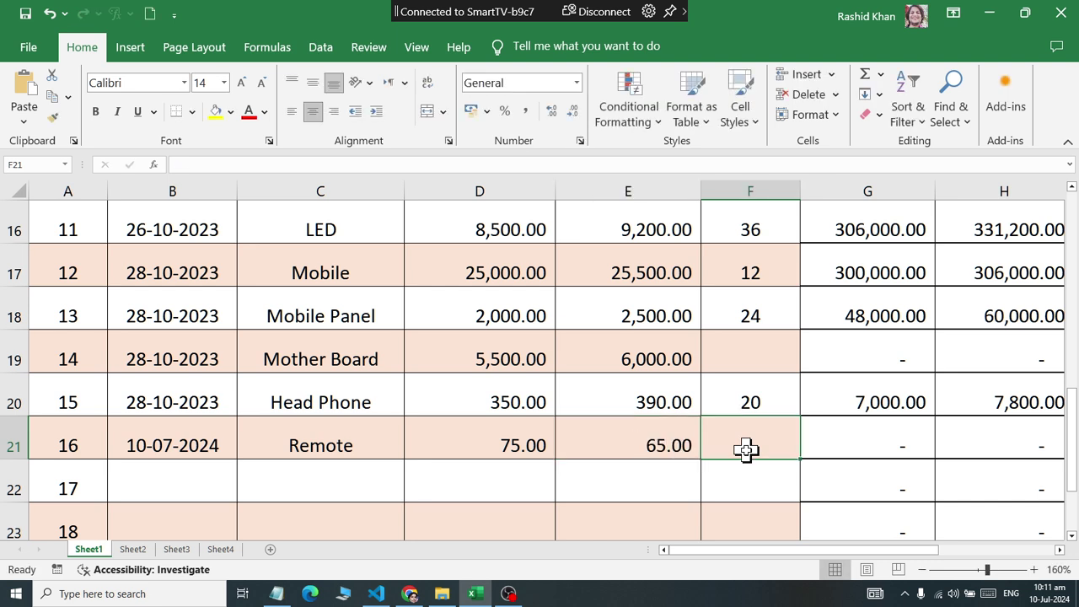
{"action": "type", "text": "25"}
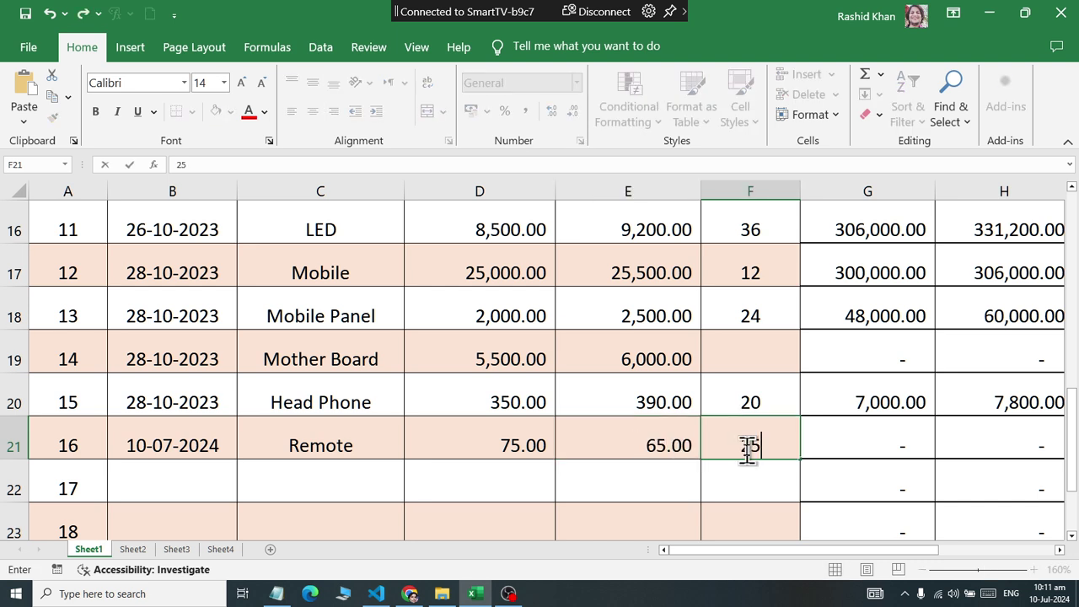
{"action": "key", "text": "Right"}
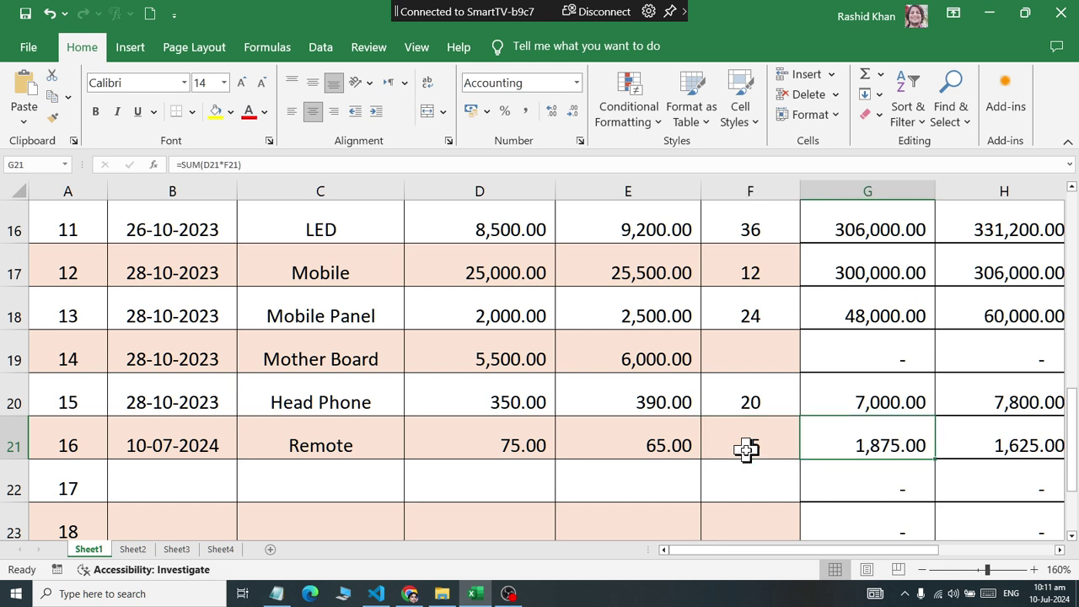
{"action": "key", "text": "Right"}
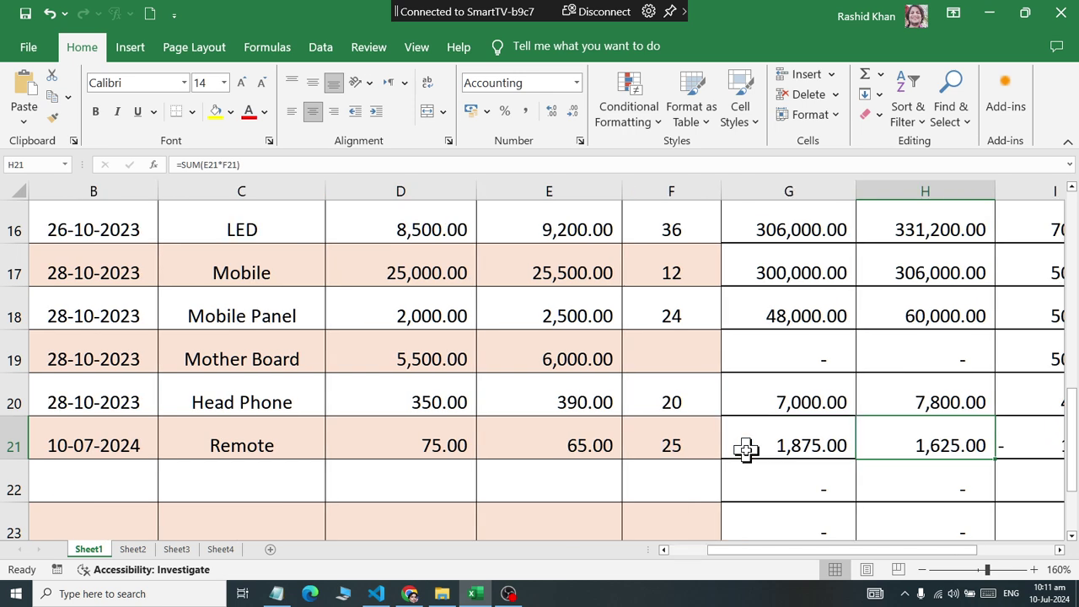
{"action": "key", "text": "Right"}
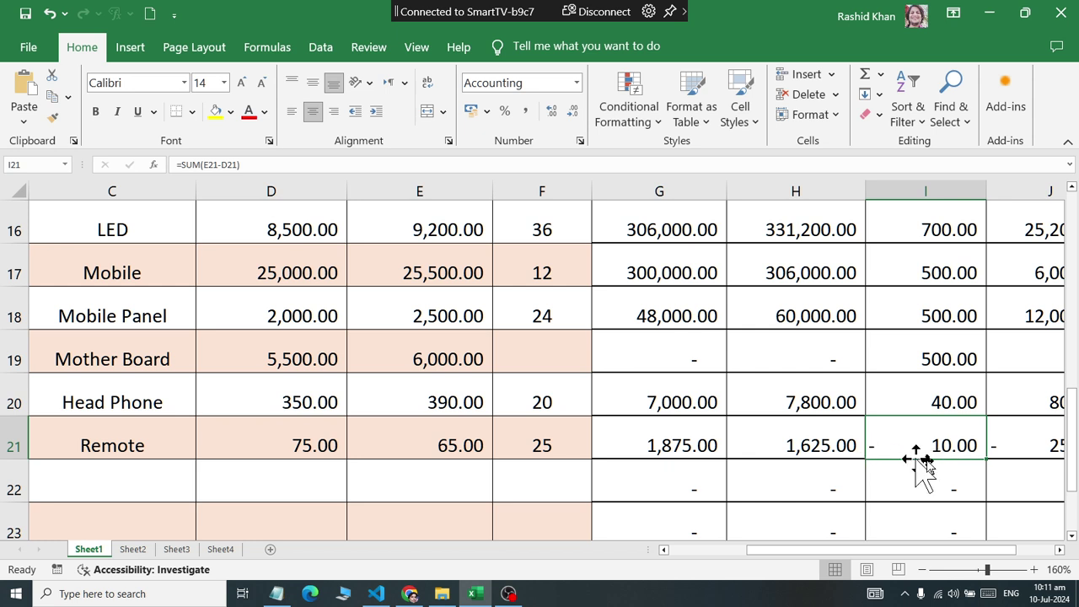
{"action": "left_click", "coordinate": [1003, 439]}
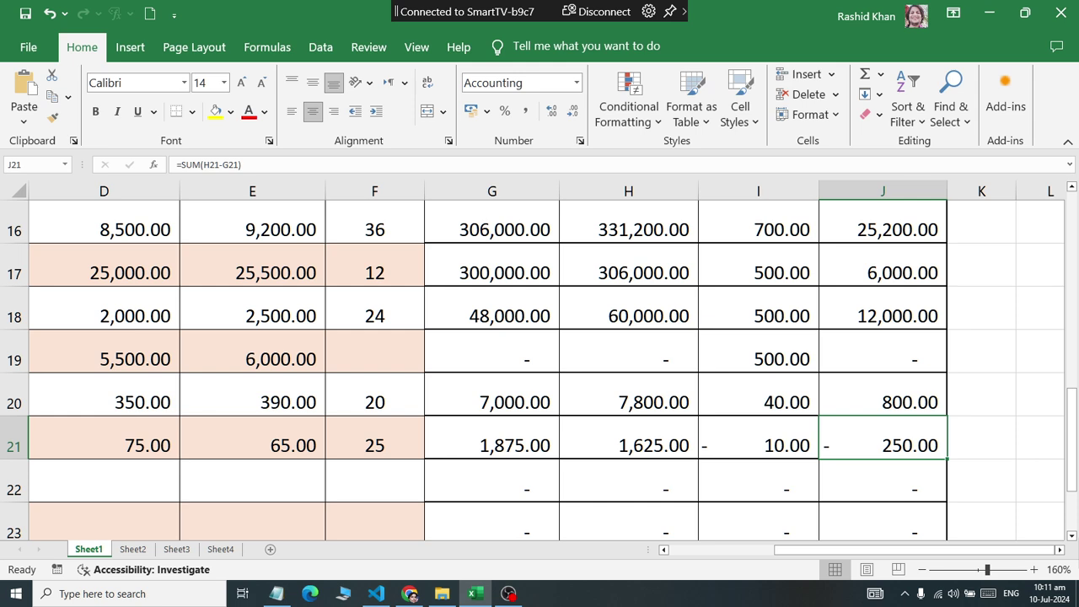
Enter trial numbers 10, 20 and 30 in N18:N20 beside the table and total them with AutoSum in N21
{"action": "scroll", "coordinate": [540, 363], "scroll_direction": "up", "scroll_amount": 5}
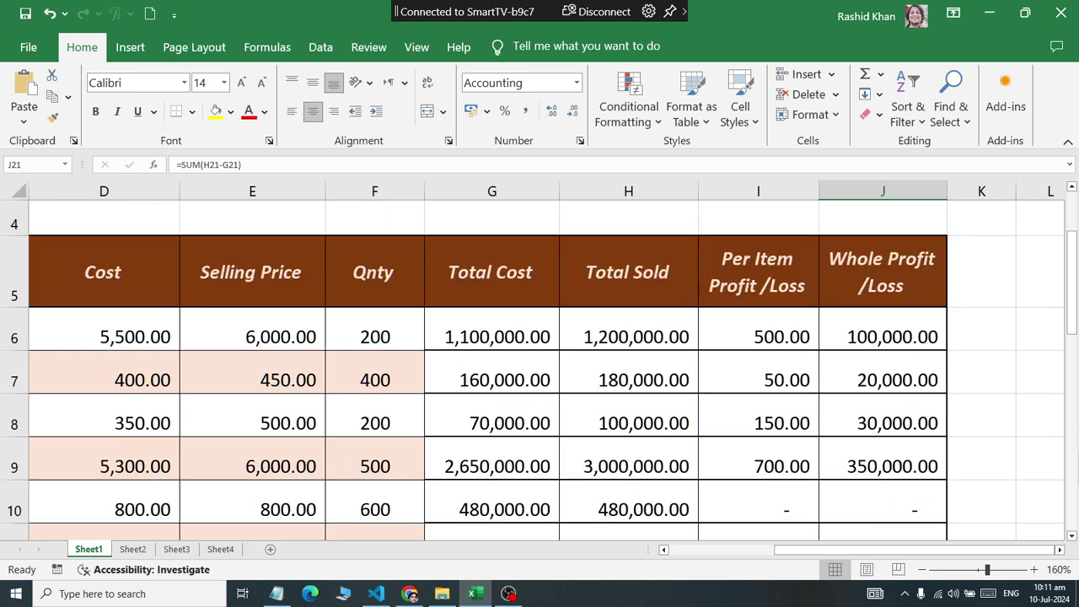
{"action": "scroll", "coordinate": [539, 362], "scroll_direction": "down", "scroll_amount": 7}
{"action": "scroll", "coordinate": [540, 363], "scroll_direction": "up", "scroll_amount": 2}
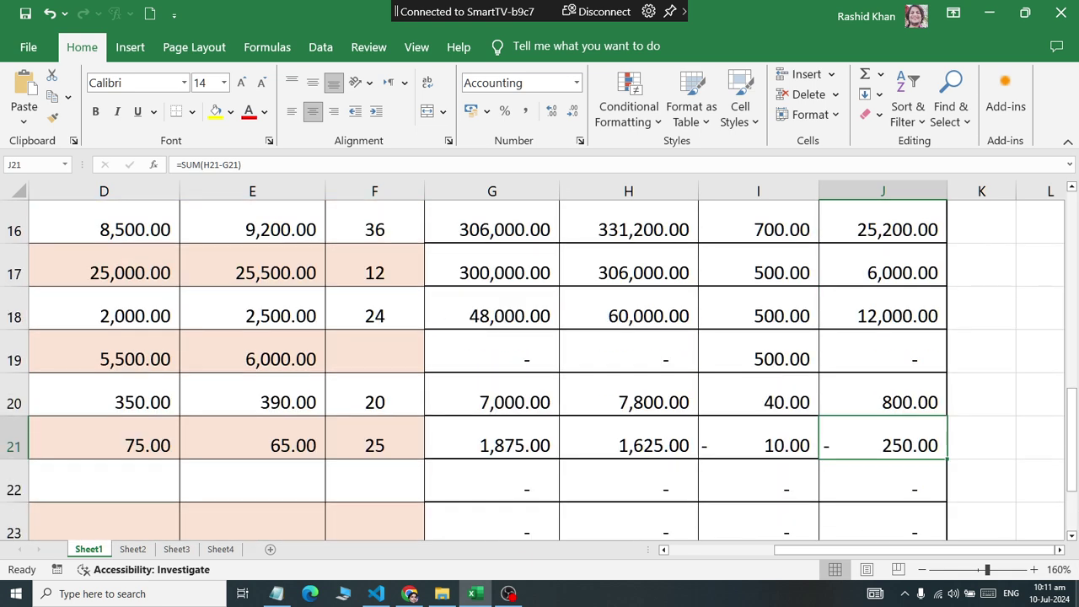
{"action": "scroll", "coordinate": [1064, 561], "scroll_direction": "right", "scroll_amount": 3}
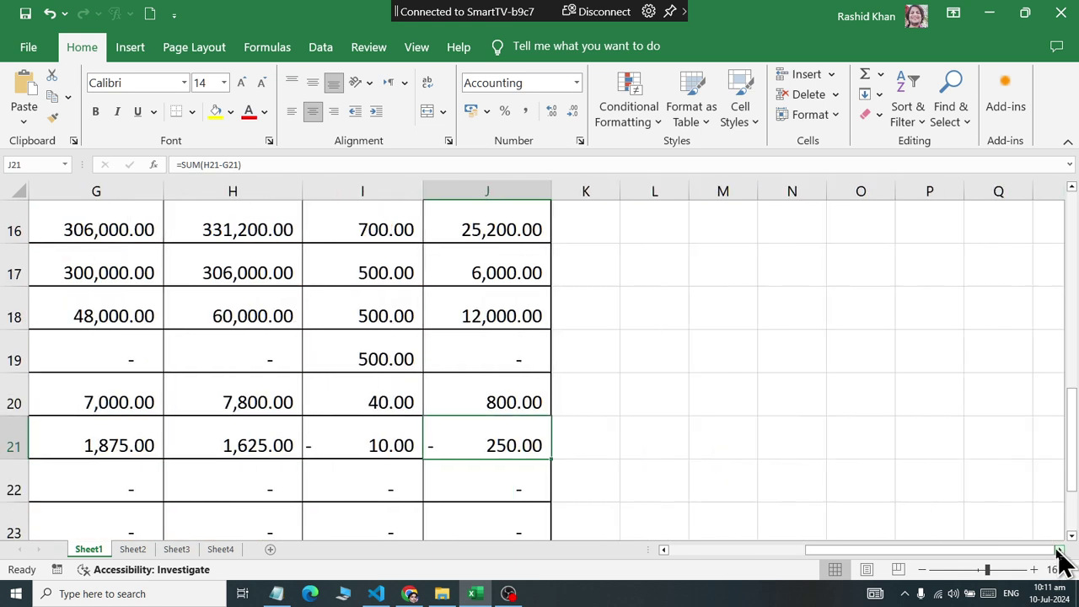
{"action": "left_click", "coordinate": [766, 327]}
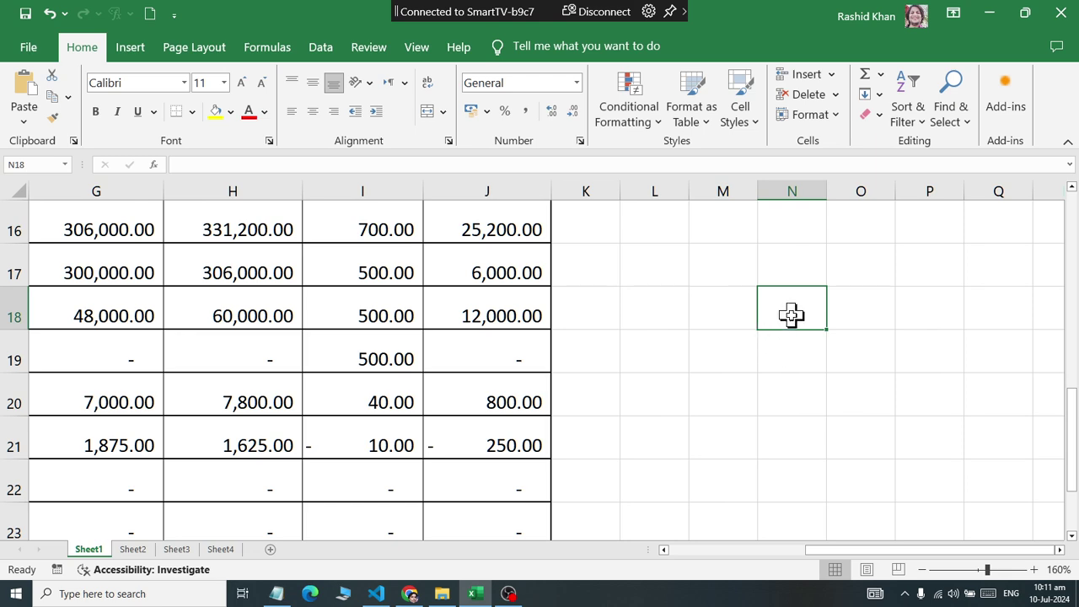
{"action": "type", "text": "10"}
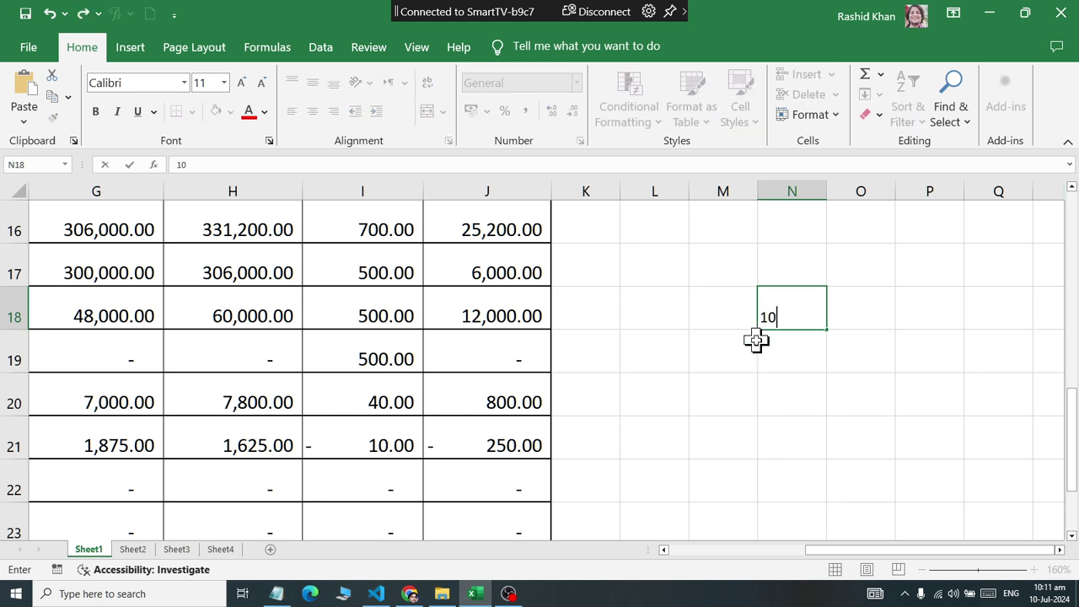
{"action": "key", "text": "Return"}
{"action": "type", "text": "20"}
{"action": "key", "text": "Return"}
{"action": "type", "text": "30"}
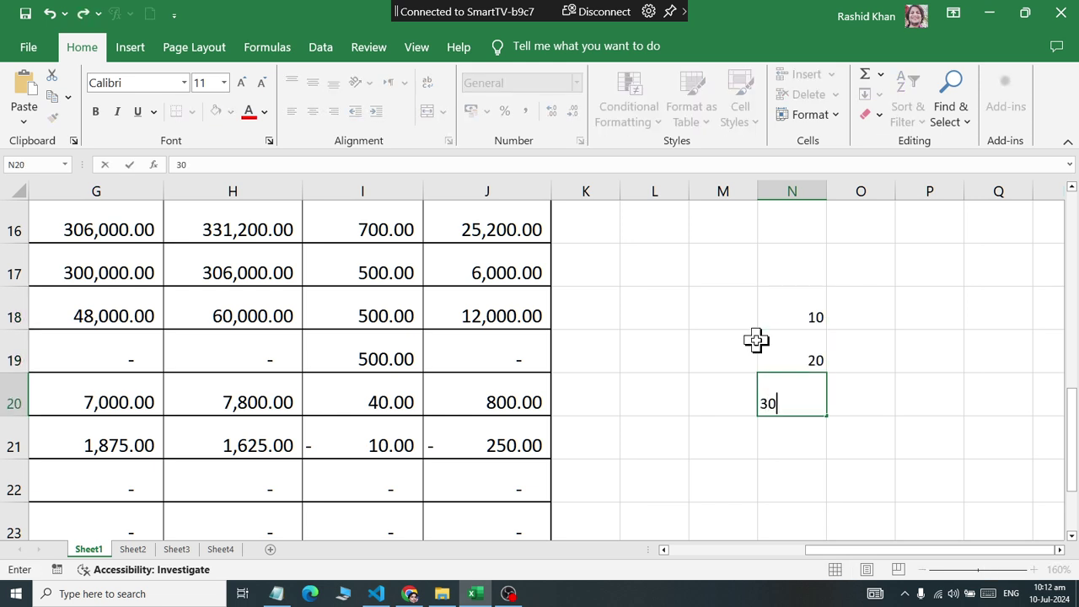
{"action": "key", "text": "Return"}
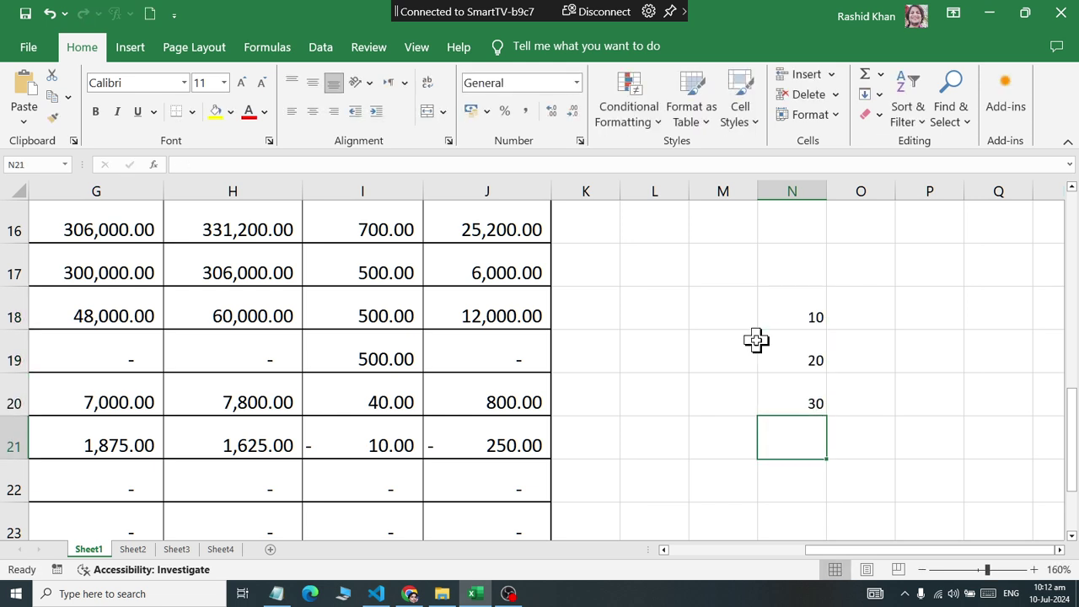
{"action": "left_click", "coordinate": [863, 72]}
{"action": "key", "text": "Return"}
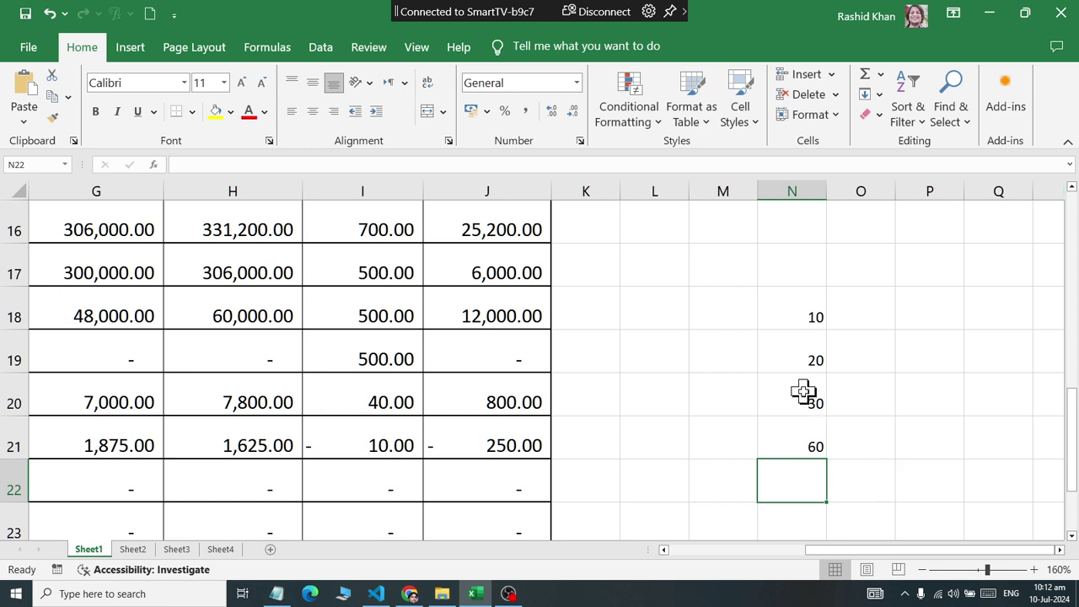
Change the trial number in N19 to -20 to test the total, and clear the trial cells N18:N21
{"action": "left_click", "coordinate": [783, 355]}
{"action": "type", "text": "-20"}
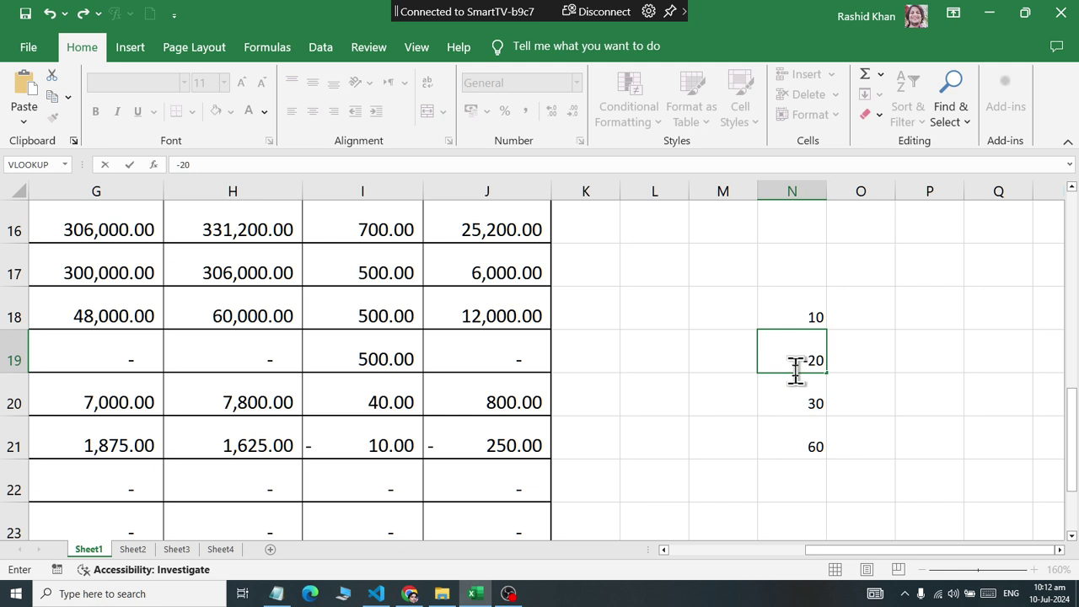
{"action": "key", "text": "Return"}
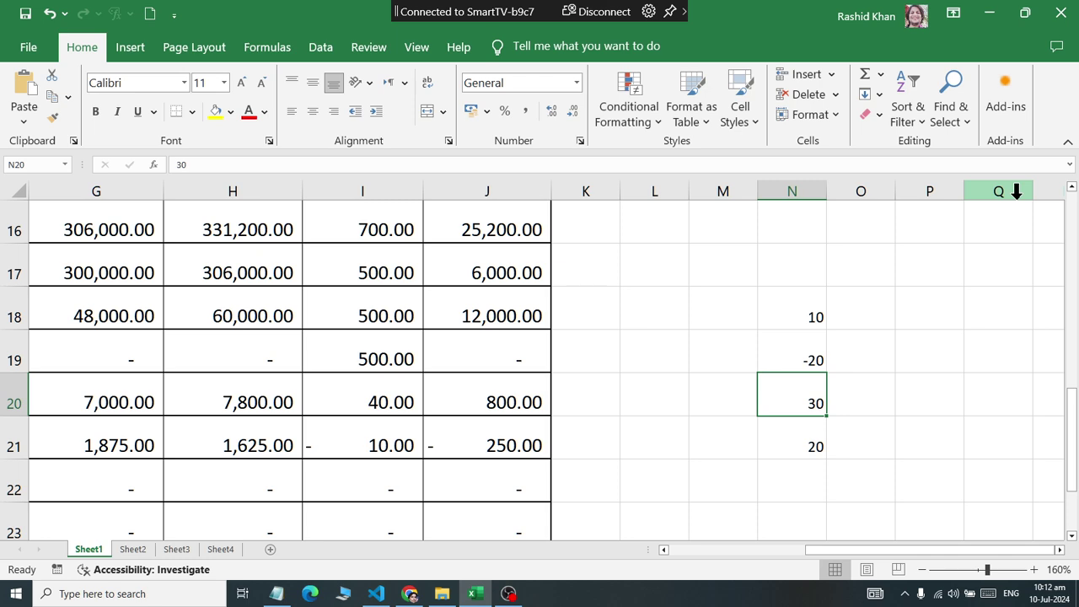
{"action": "left_click_drag", "start_coordinate": [793, 314], "coordinate": [838, 458]}
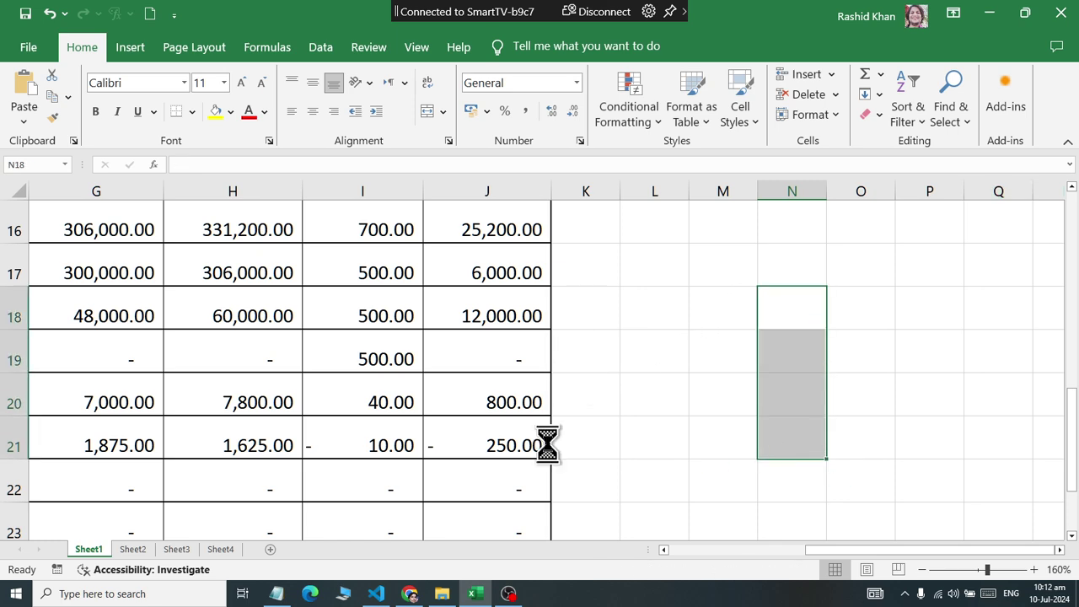
Total the Whole Profit/Loss column in J26 below the table with AutoSum over J6:J25
{"action": "scroll", "coordinate": [564, 452], "scroll_direction": "down", "scroll_amount": 2}
{"action": "scroll", "coordinate": [615, 462], "scroll_direction": "down", "scroll_amount": 3}
{"action": "scroll", "coordinate": [672, 472], "scroll_direction": "up", "scroll_amount": 1}
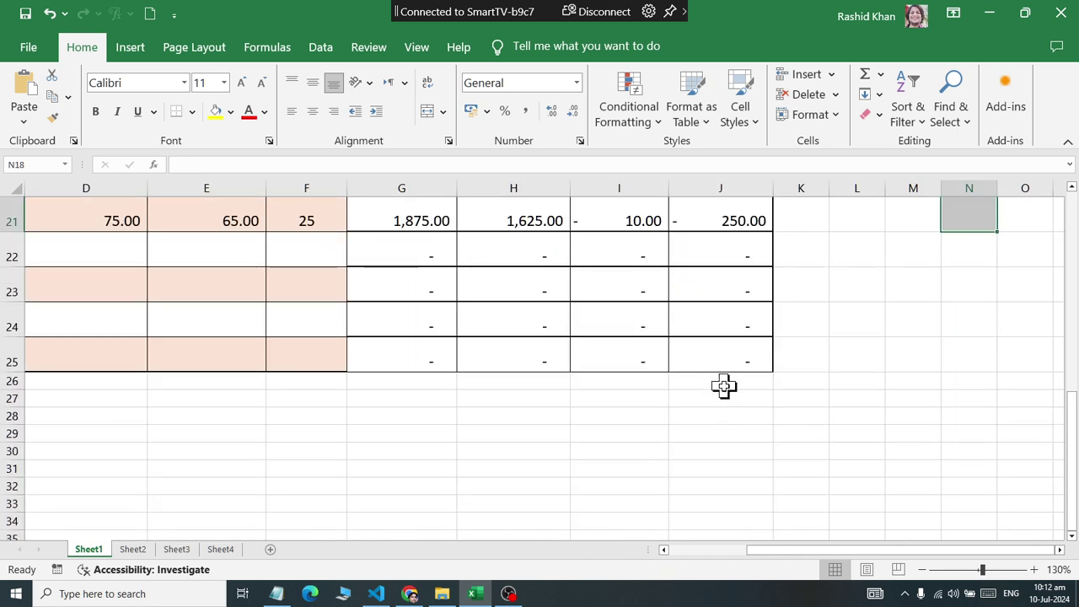
{"action": "left_click", "coordinate": [723, 383]}
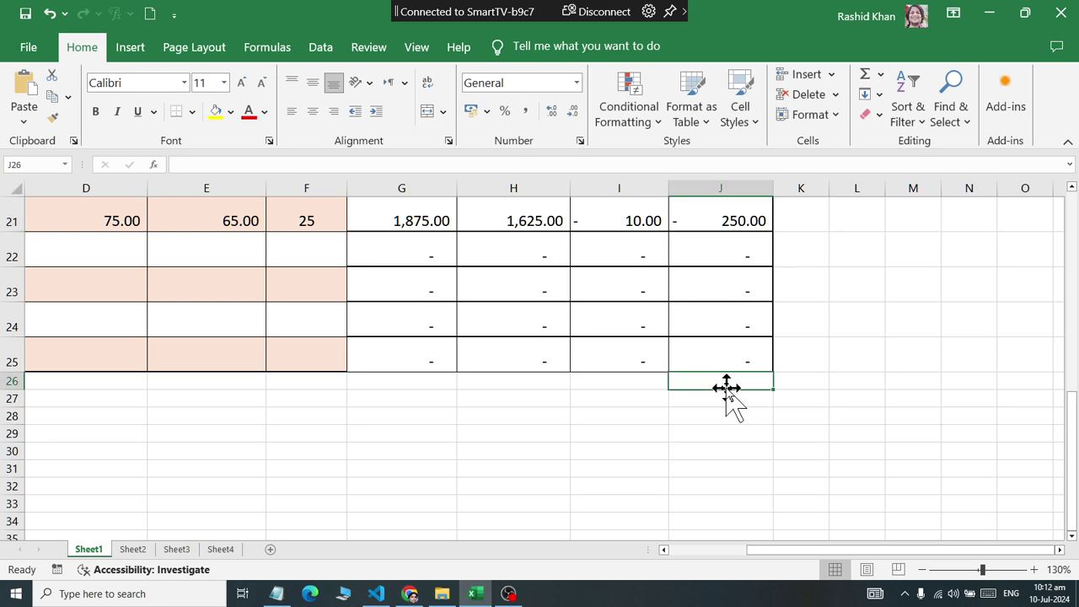
{"action": "left_click", "coordinate": [865, 77]}
{"action": "scroll", "coordinate": [783, 313], "scroll_direction": "up", "scroll_amount": 4}
{"action": "scroll", "coordinate": [783, 313], "scroll_direction": "up", "scroll_amount": 3}
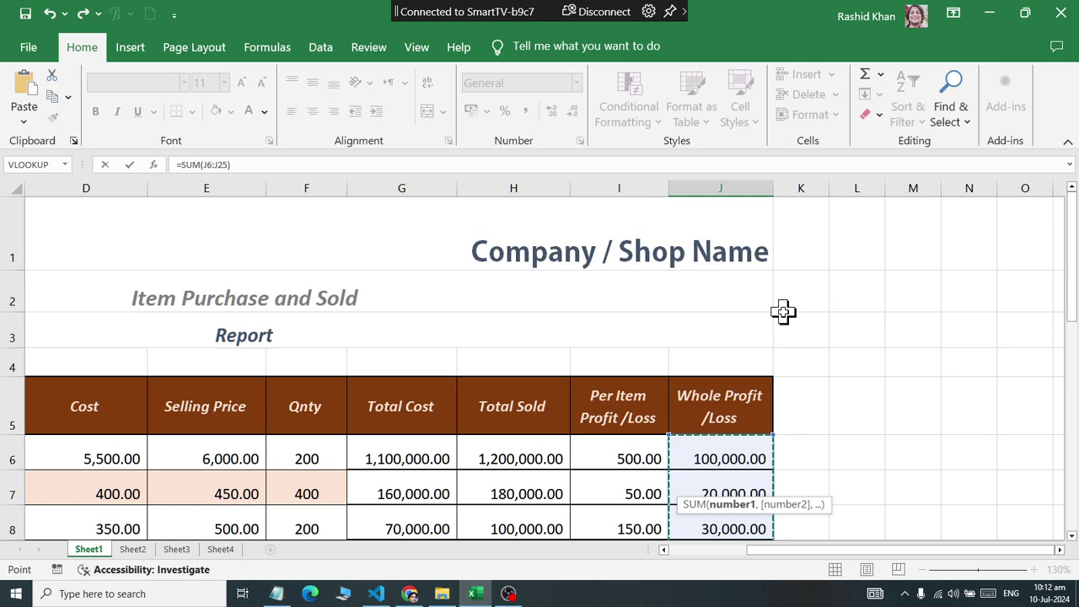
{"action": "scroll", "coordinate": [784, 314], "scroll_direction": "down", "scroll_amount": 5}
{"action": "key", "text": "Return"}
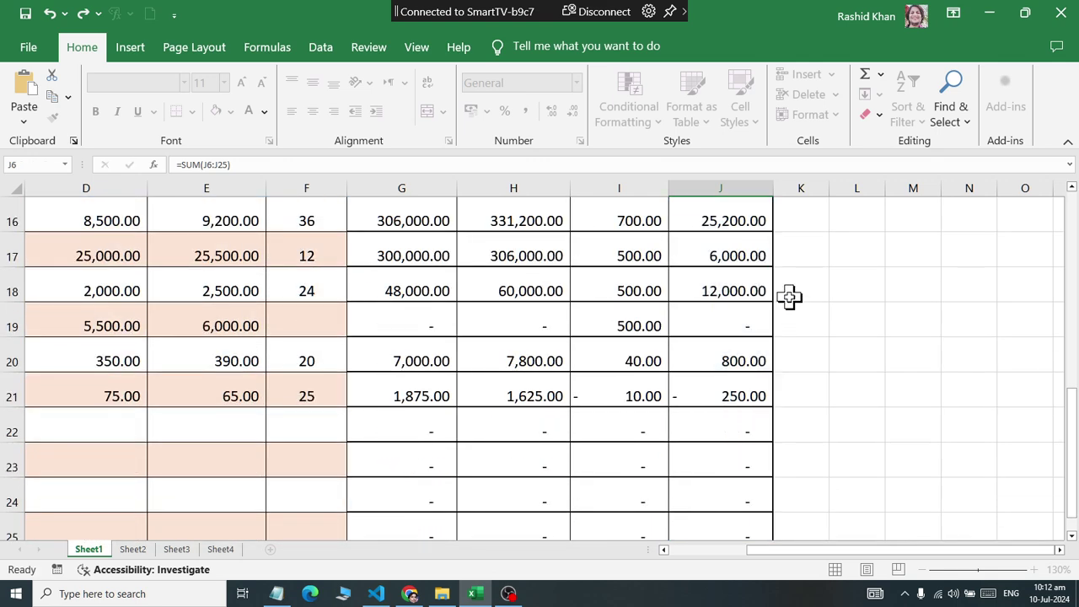
Compare the individual gains and losses in the Whole Profit/Loss column with the total below the table
{"action": "scroll", "coordinate": [761, 351], "scroll_direction": "up", "scroll_amount": 3}
{"action": "scroll", "coordinate": [762, 349], "scroll_direction": "up", "scroll_amount": 4}
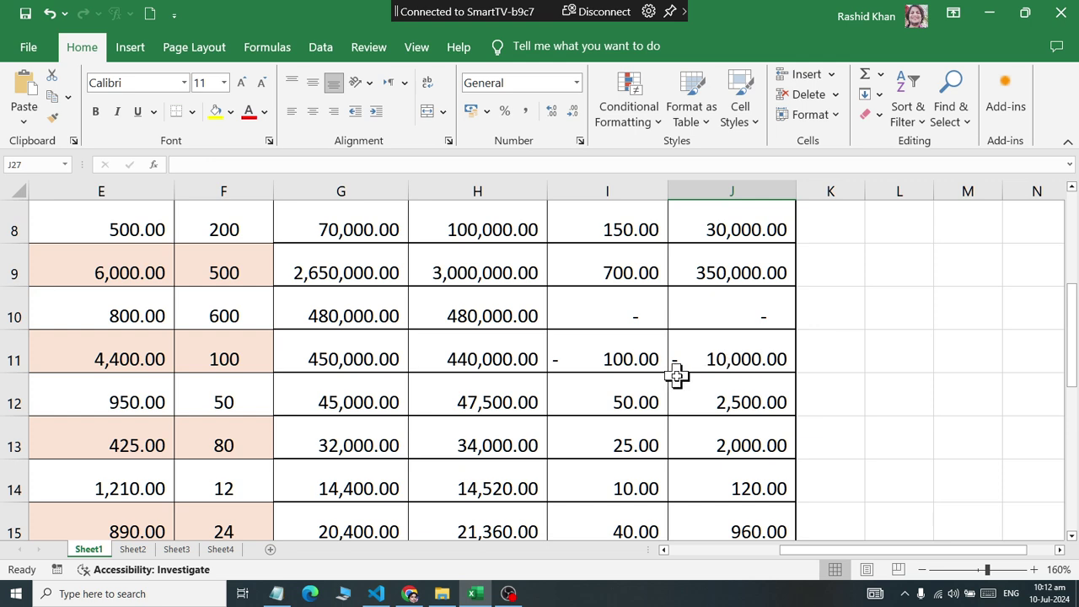
{"action": "scroll", "coordinate": [676, 375], "scroll_direction": "down", "scroll_amount": 4}
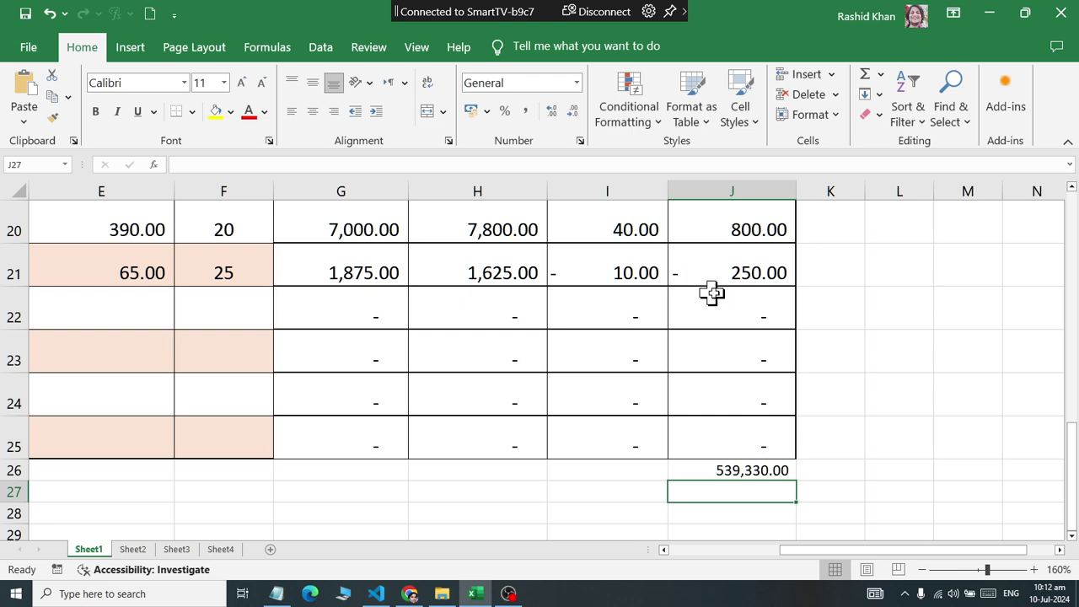
{"action": "scroll", "coordinate": [711, 292], "scroll_direction": "up", "scroll_amount": 5}
{"action": "scroll", "coordinate": [725, 292], "scroll_direction": "down", "scroll_amount": 5}
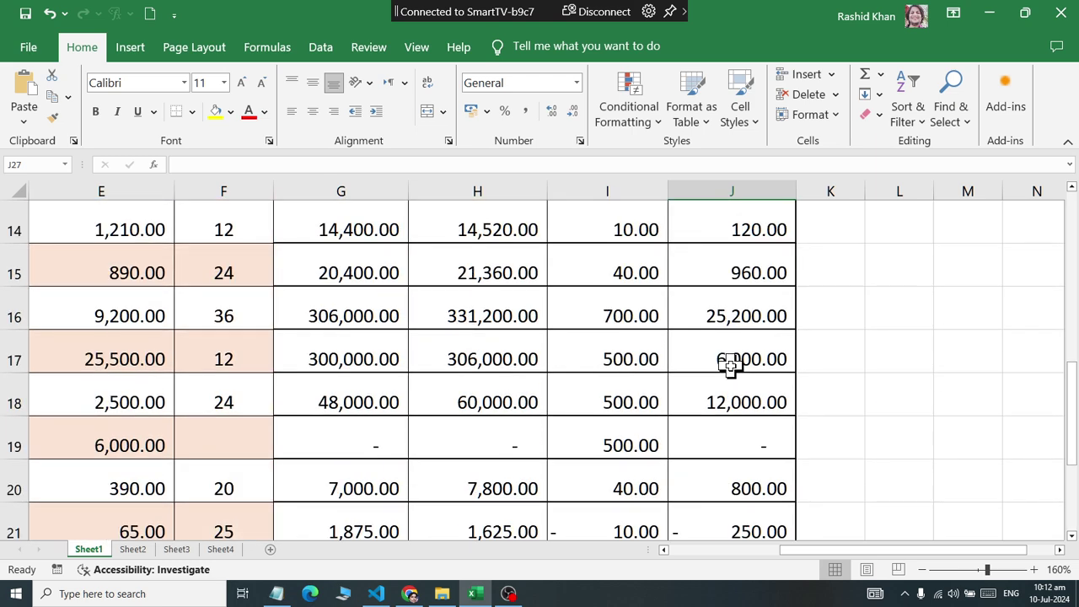
{"action": "scroll", "coordinate": [730, 377], "scroll_direction": "up", "scroll_amount": 3}
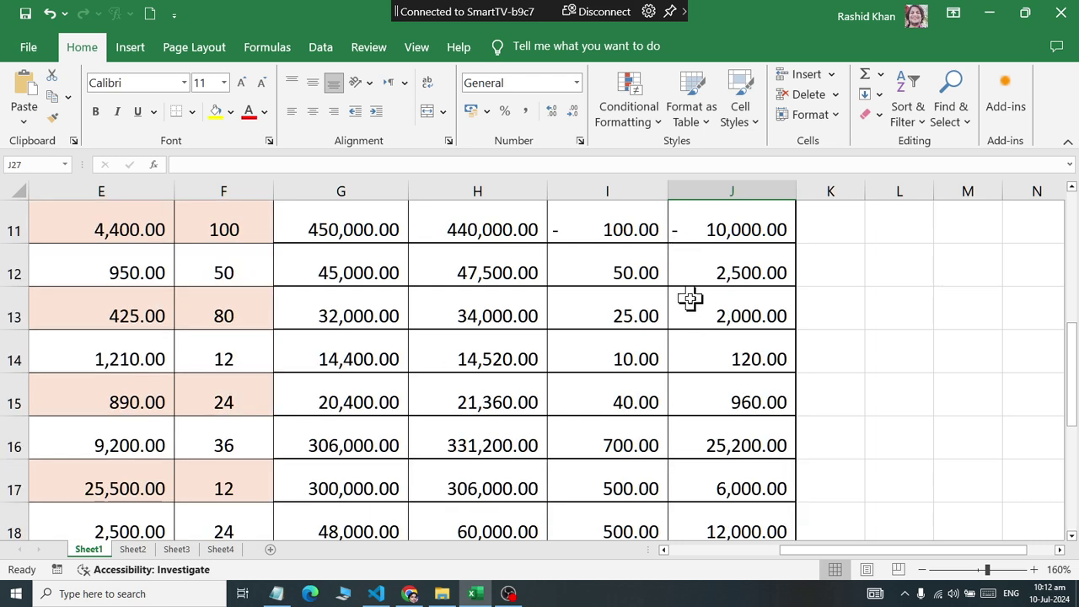
{"action": "scroll", "coordinate": [692, 320], "scroll_direction": "down", "scroll_amount": 2}
{"action": "scroll", "coordinate": [692, 410], "scroll_direction": "down", "scroll_amount": 3}
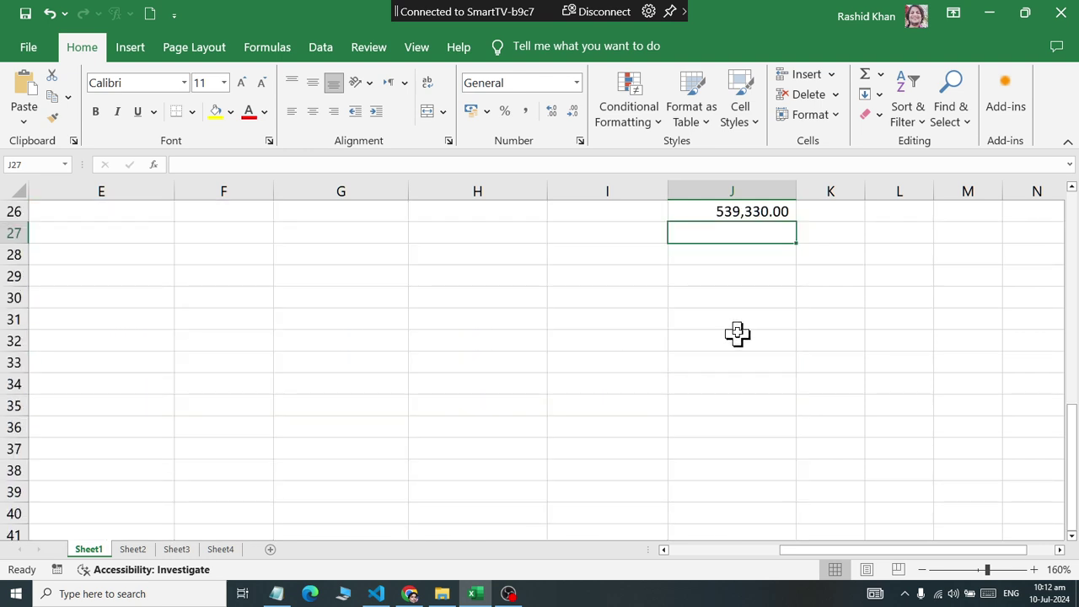
Inspect the SUM formula in J26 and review the table rows that feed the total
{"action": "left_click", "coordinate": [754, 212]}
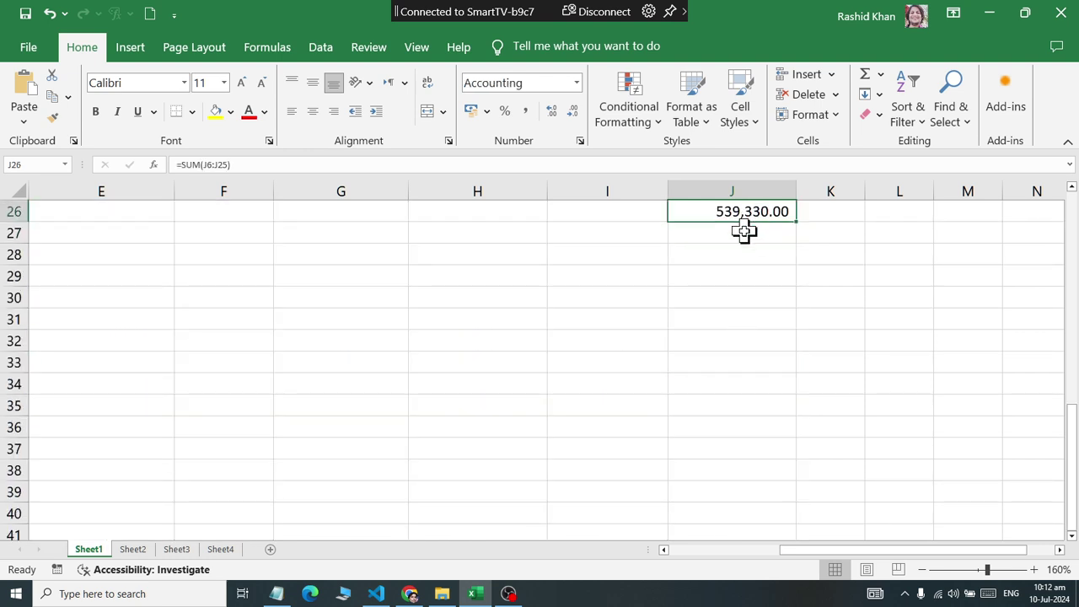
{"action": "scroll", "coordinate": [743, 234], "scroll_direction": "up", "scroll_amount": 6}
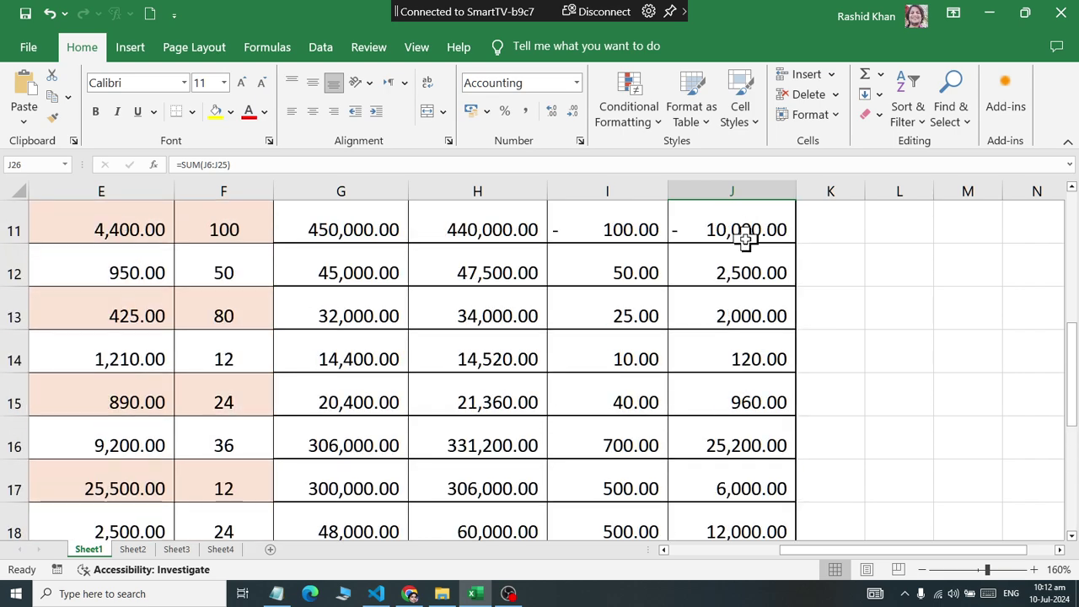
{"action": "scroll", "coordinate": [744, 244], "scroll_direction": "up", "scroll_amount": 1}
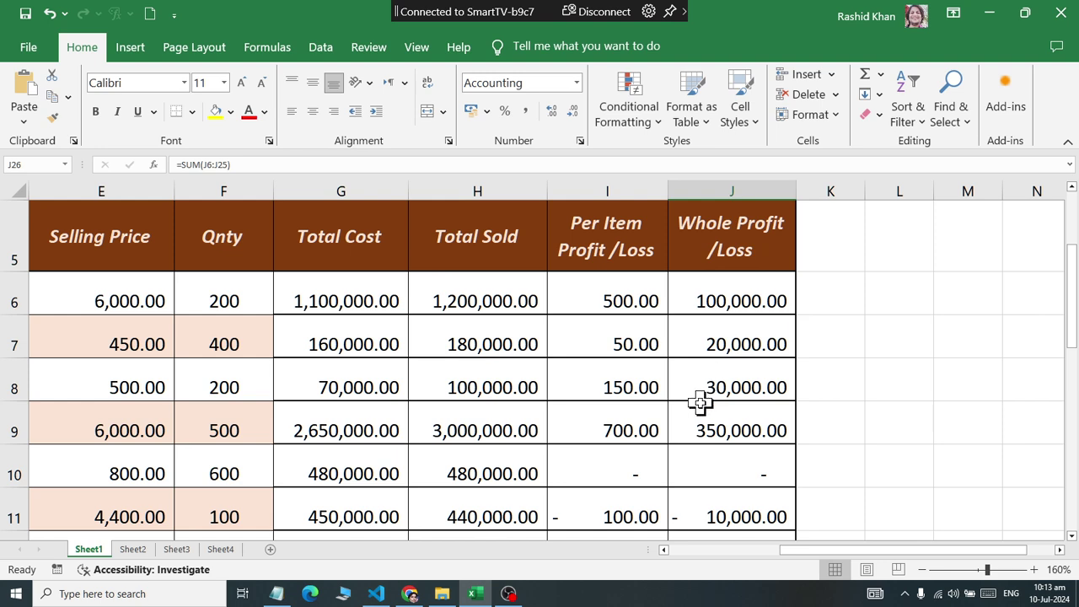
{"action": "left_click_drag", "start_coordinate": [906, 447], "coordinate": [1032, 510]}
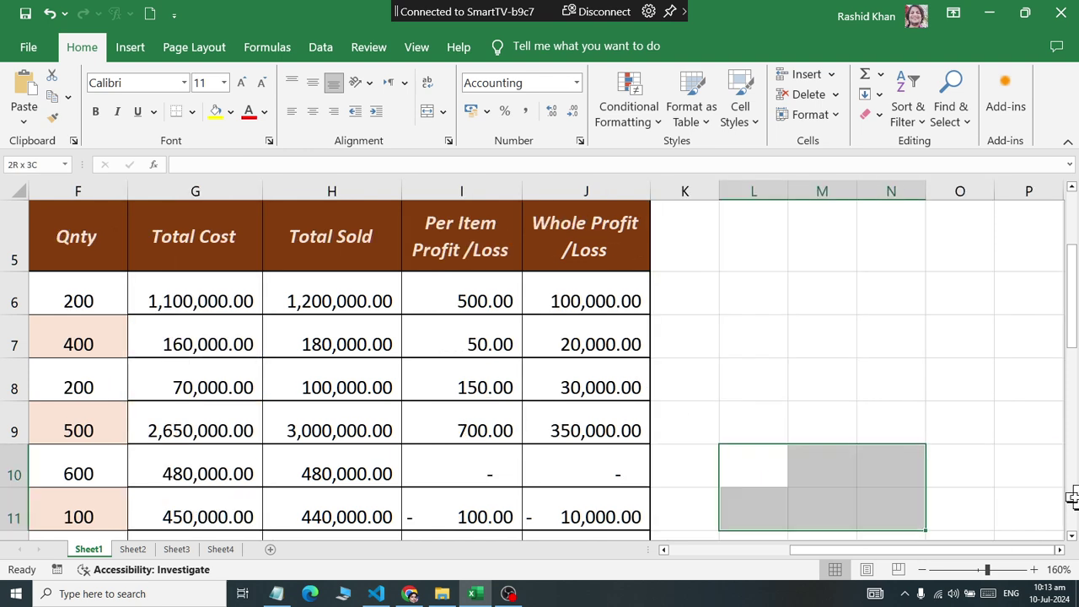
{"action": "scroll", "coordinate": [838, 439], "scroll_direction": "down", "scroll_amount": 3}
{"action": "scroll", "coordinate": [843, 436], "scroll_direction": "up", "scroll_amount": 2}
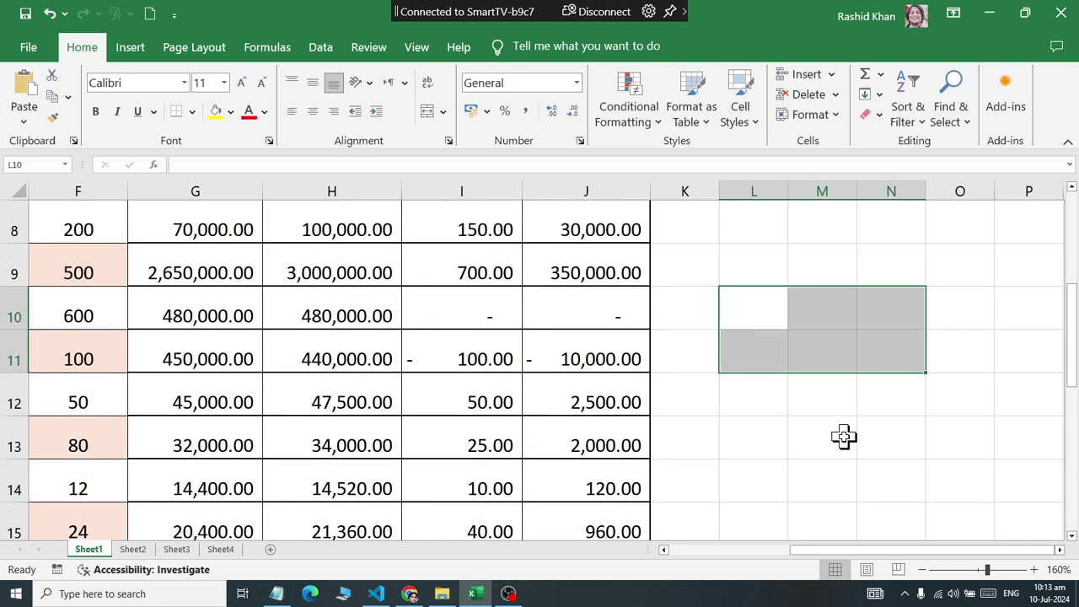
{"action": "scroll", "coordinate": [843, 436], "scroll_direction": "down", "scroll_amount": 4}
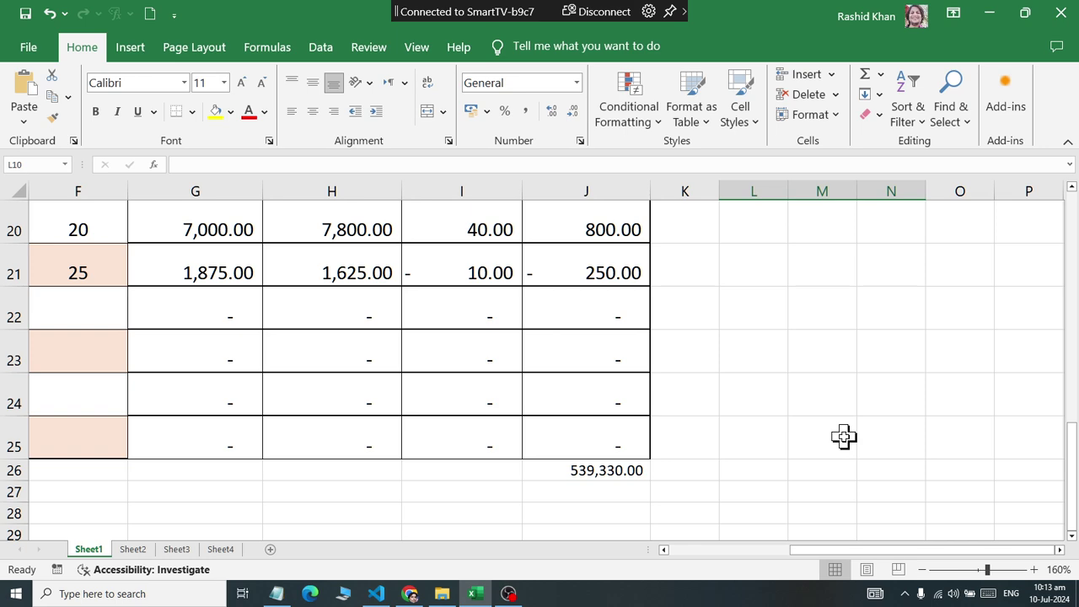
{"action": "left_click", "coordinate": [411, 593]}
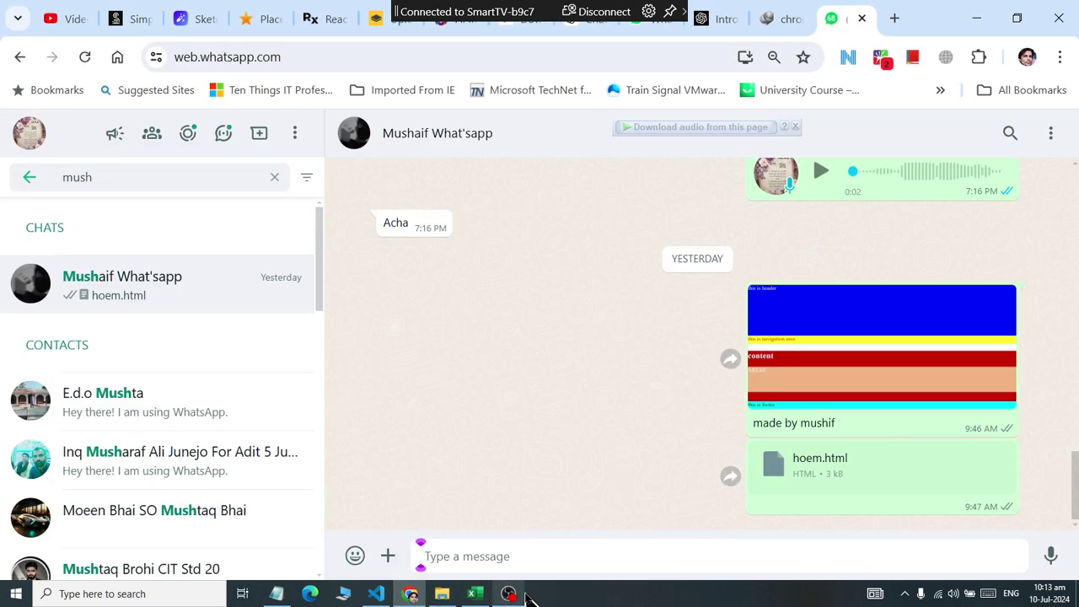